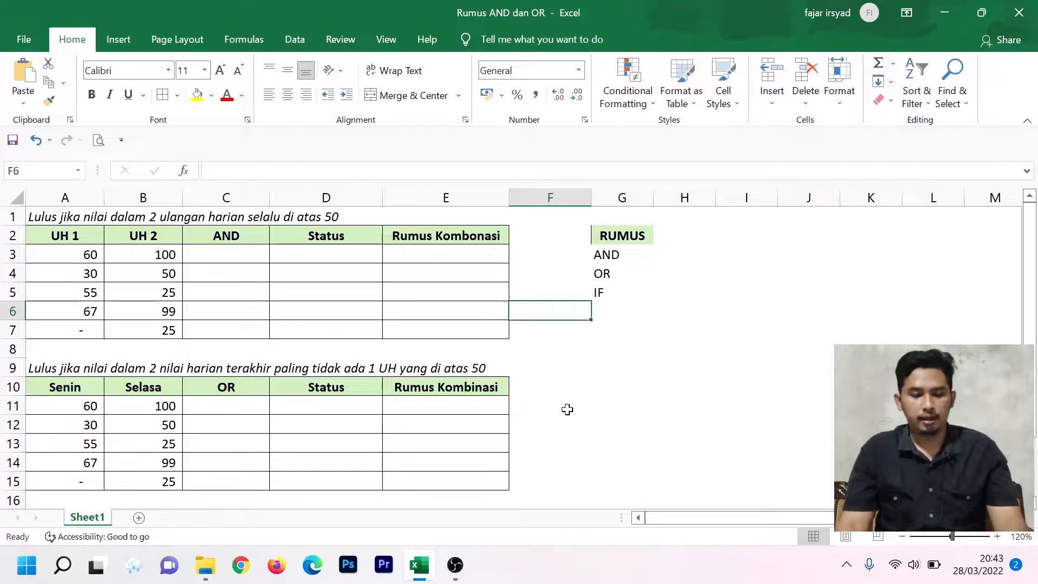
Review the formulas listed under RUMUS in G3:G5: AND, OR and IF
{"action": "left_click", "coordinate": [664, 329]}
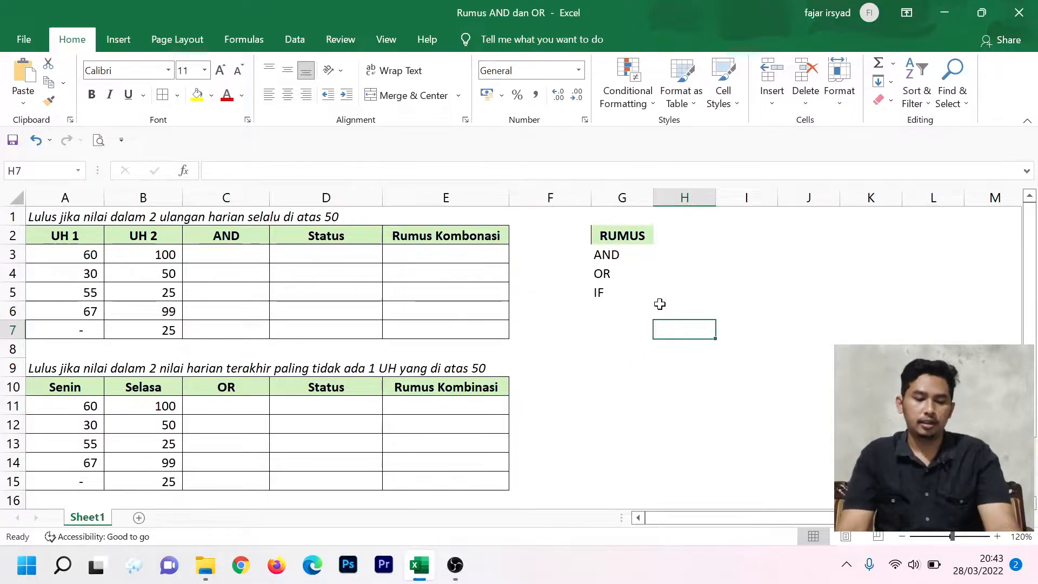
{"action": "left_click", "coordinate": [651, 277]}
{"action": "left_click", "coordinate": [635, 253]}
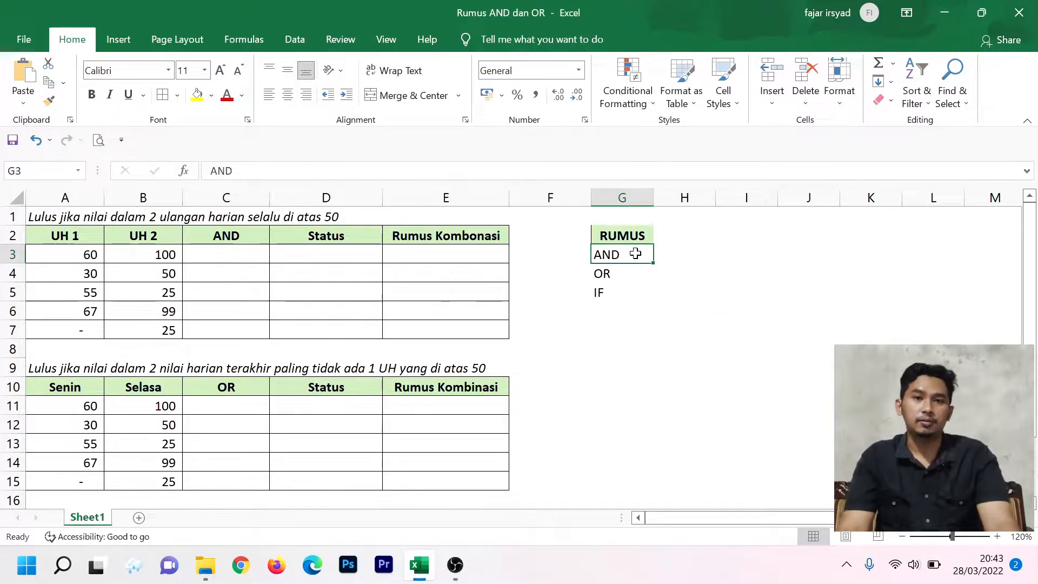
{"action": "left_click", "coordinate": [631, 271]}
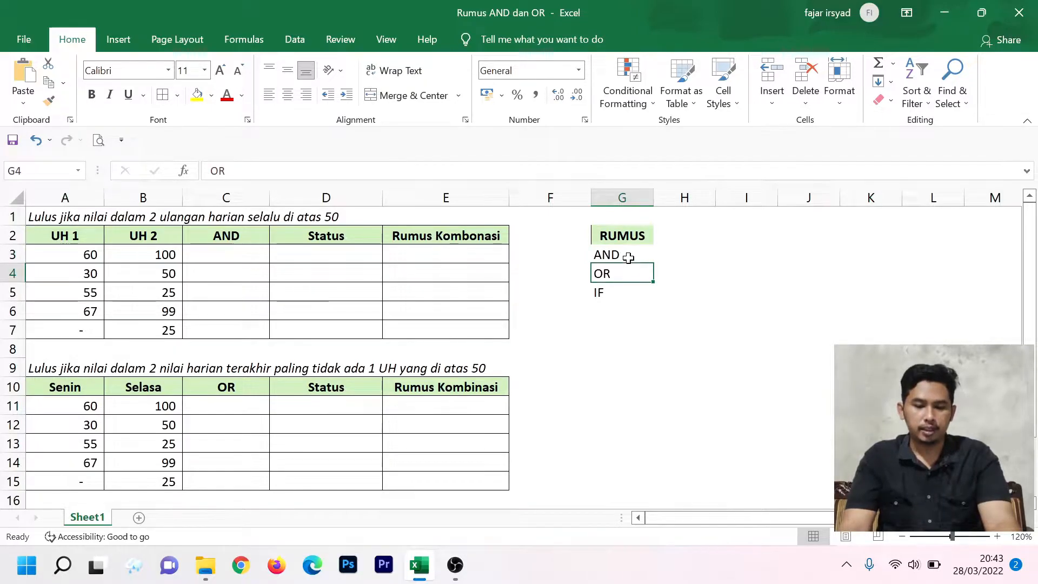
{"action": "left_click", "coordinate": [628, 254]}
{"action": "key", "text": "Down"}
{"action": "key", "text": "Down"}
{"action": "key", "text": "Up"}
{"action": "key", "text": "Up"}
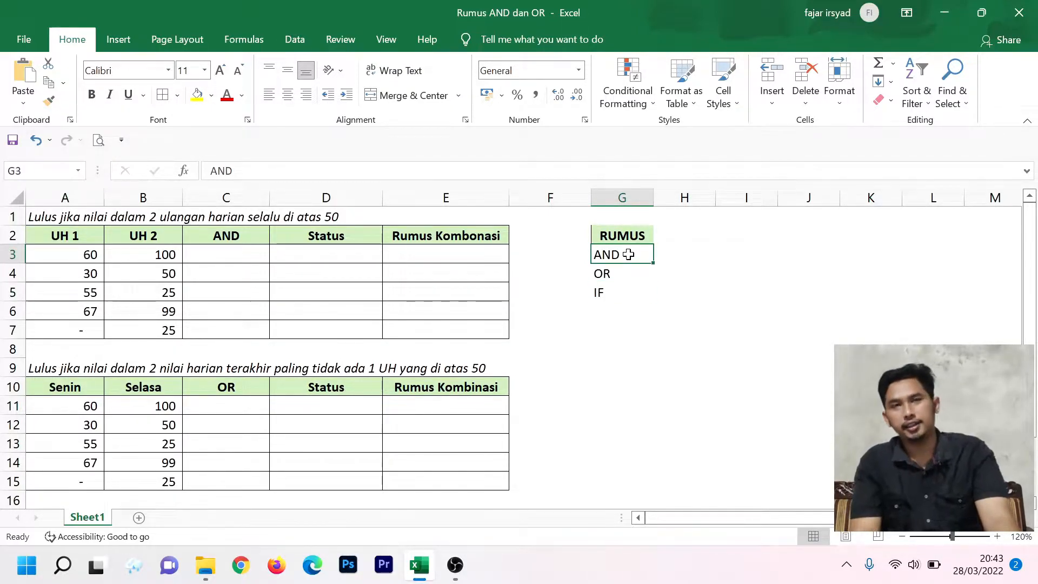
{"action": "key", "text": "Down"}
{"action": "key", "text": "Down"}
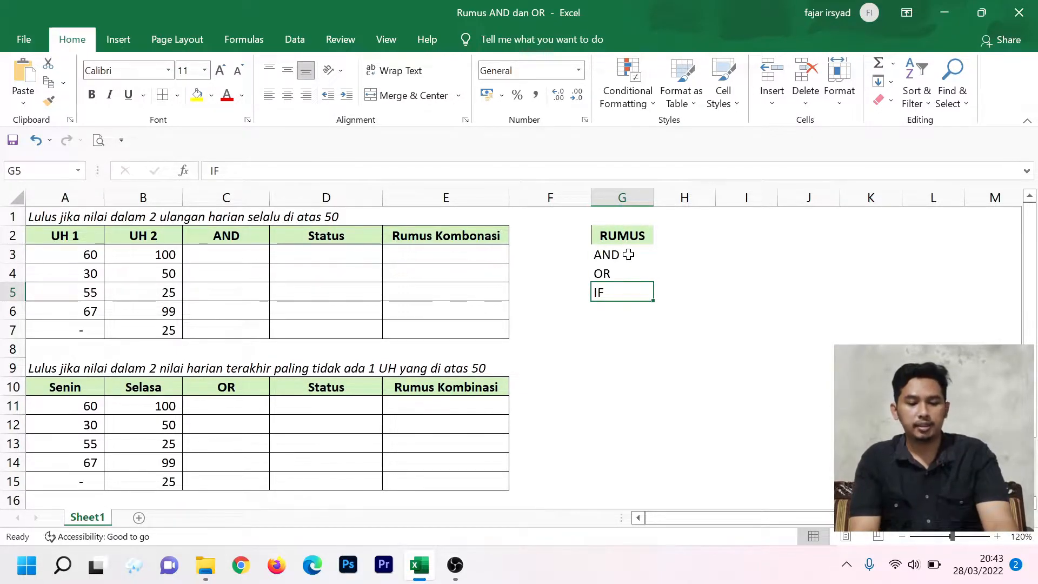
{"action": "left_click", "coordinate": [672, 304]}
{"action": "left_click", "coordinate": [660, 271]}
{"action": "left_click", "coordinate": [627, 255]}
{"action": "left_click", "coordinate": [627, 272]}
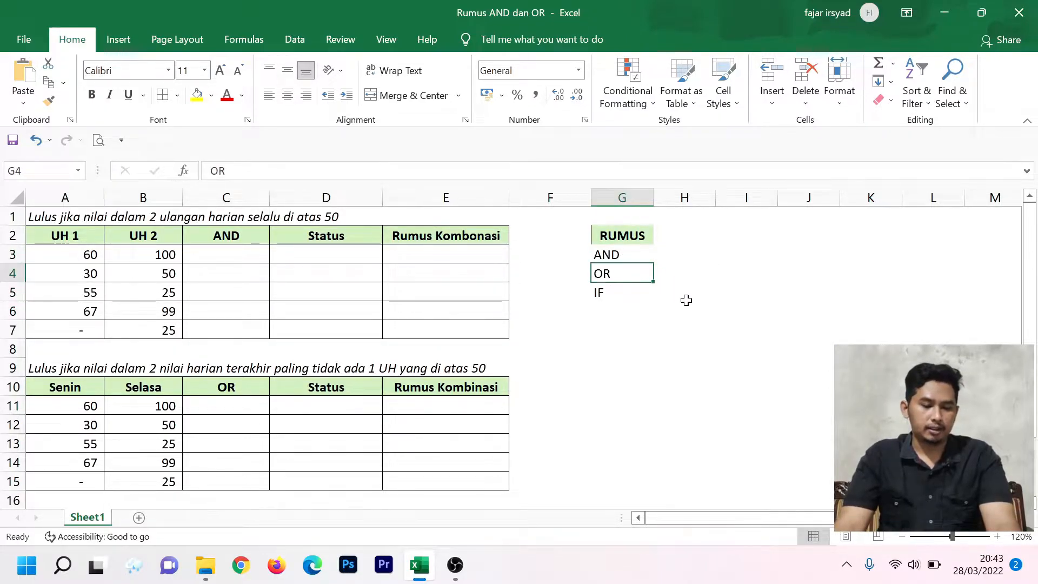
{"action": "left_click", "coordinate": [587, 348]}
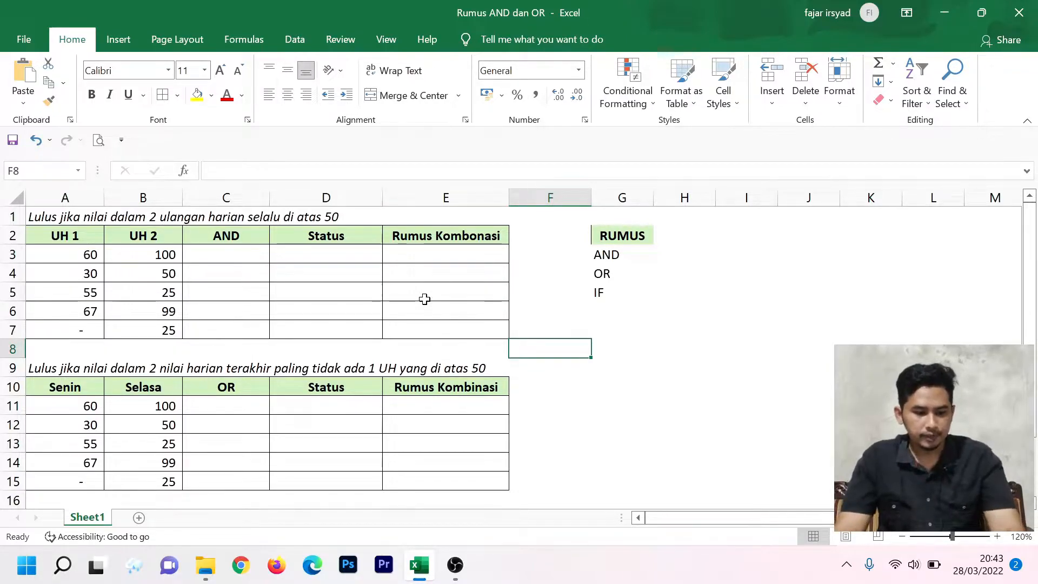
{"action": "left_click", "coordinate": [250, 306]}
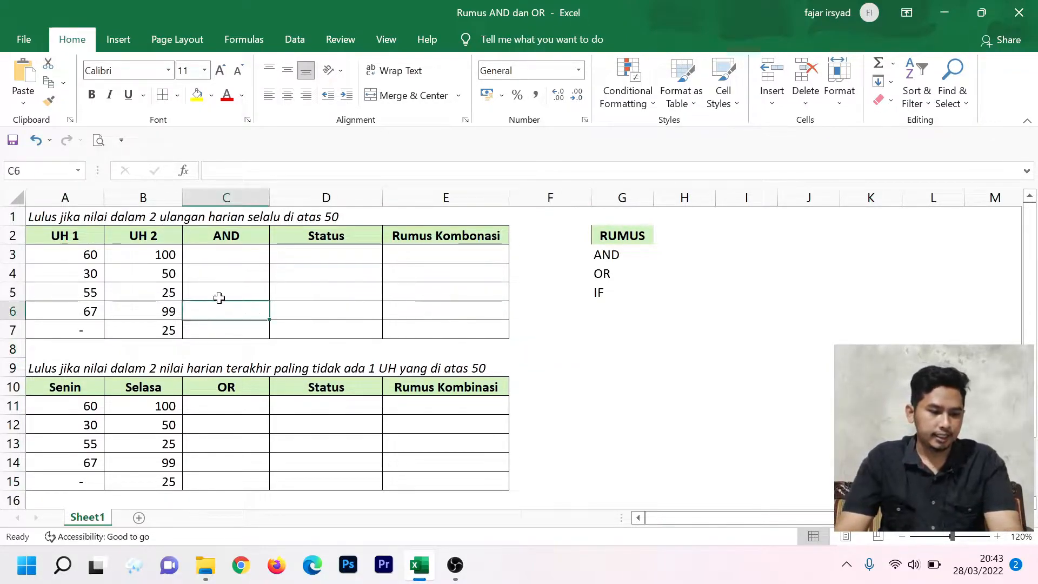
Rename the first two column headers of the OR table, A10 and B10, as UH 1 and UH 2
{"action": "left_click", "coordinate": [81, 389]}
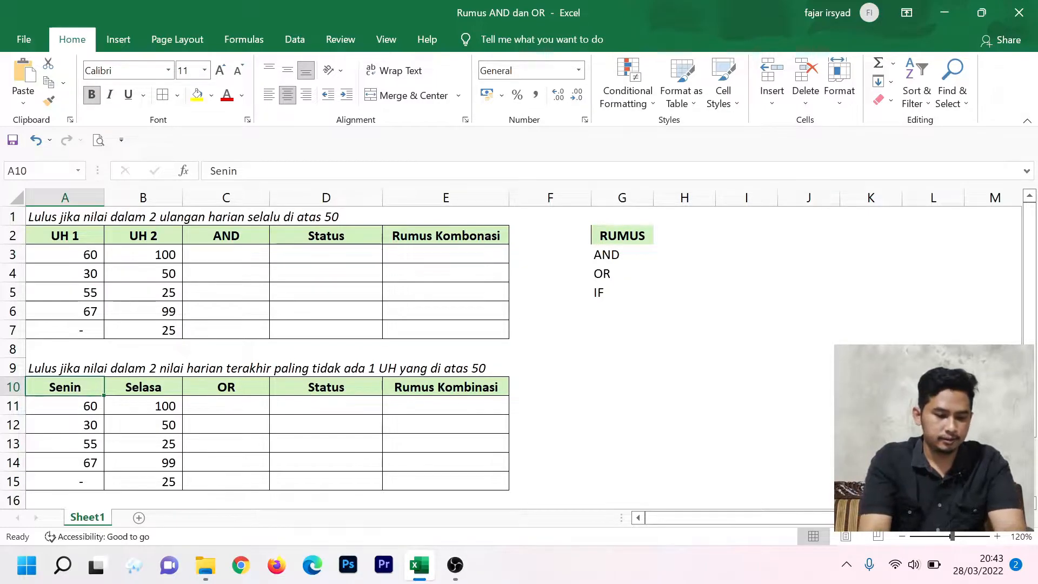
{"action": "type", "text": "uh"}
{"action": "key", "text": "BackSpace"}
{"action": "key", "text": "BackSpace"}
{"action": "type", "text": "UH"}
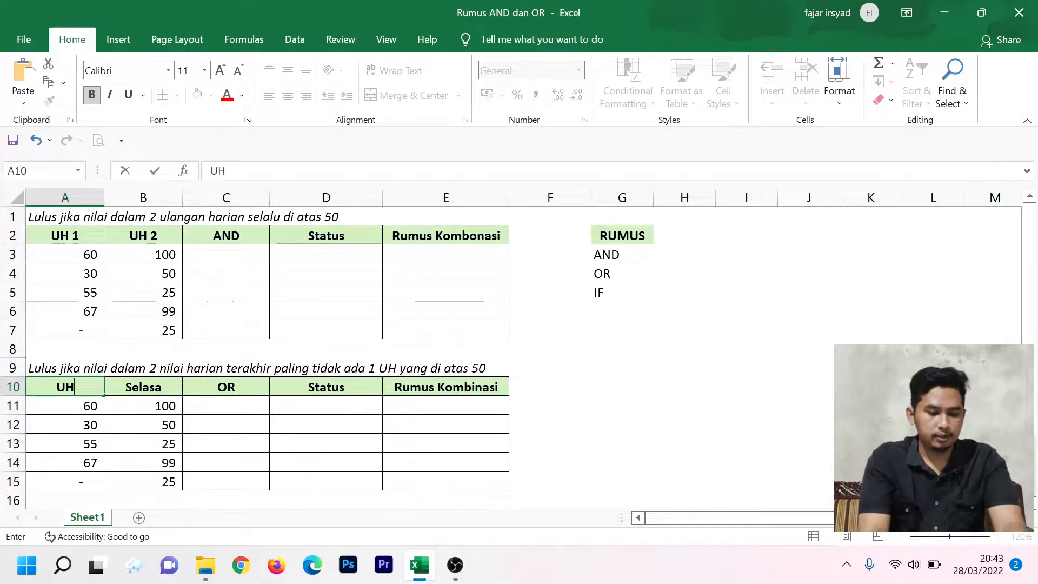
{"action": "type", "text": " 1"}
{"action": "key", "text": "Tab"}
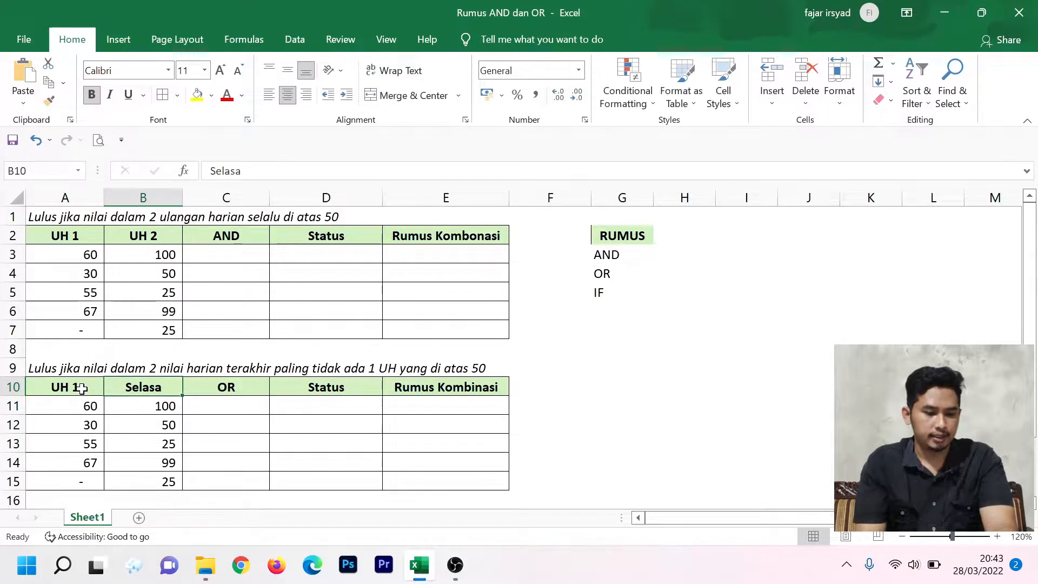
{"action": "type", "text": "UH 2"}
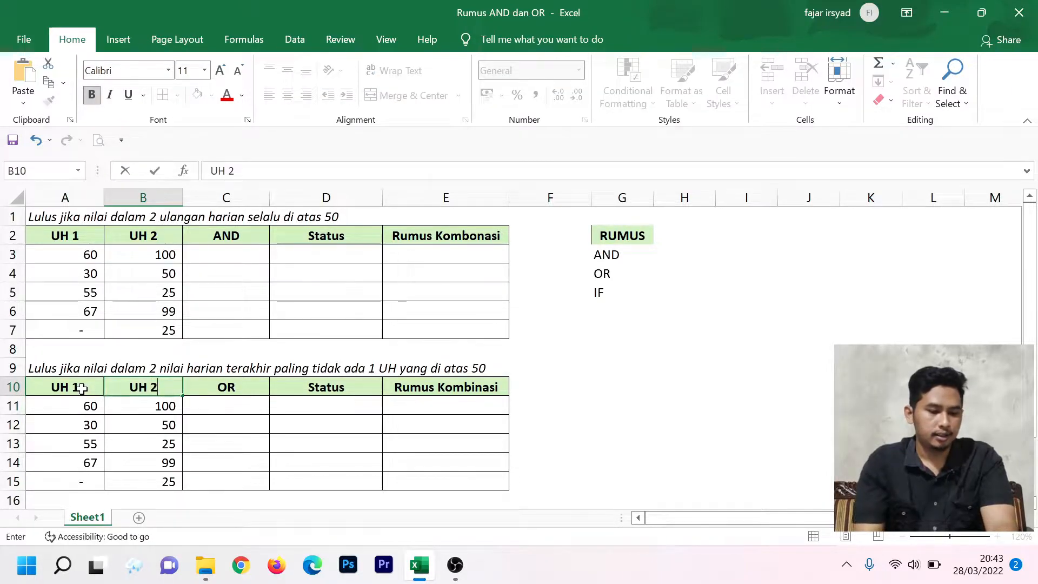
{"action": "left_click", "coordinate": [127, 311]}
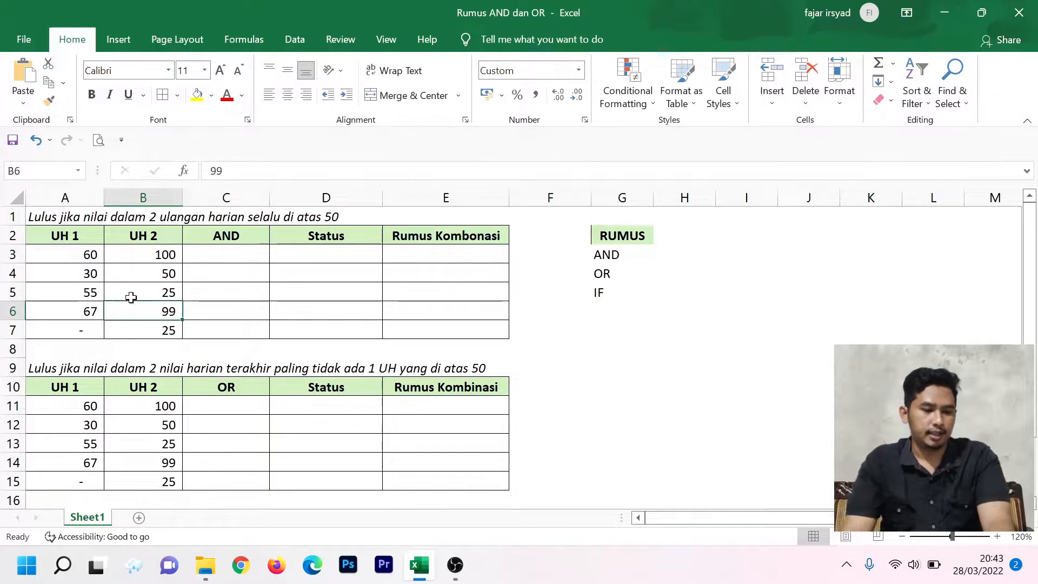
Examine the AND table's headings, the passing condition in A1 and the UH 1 and UH 2 score columns
{"action": "left_click", "coordinate": [95, 256]}
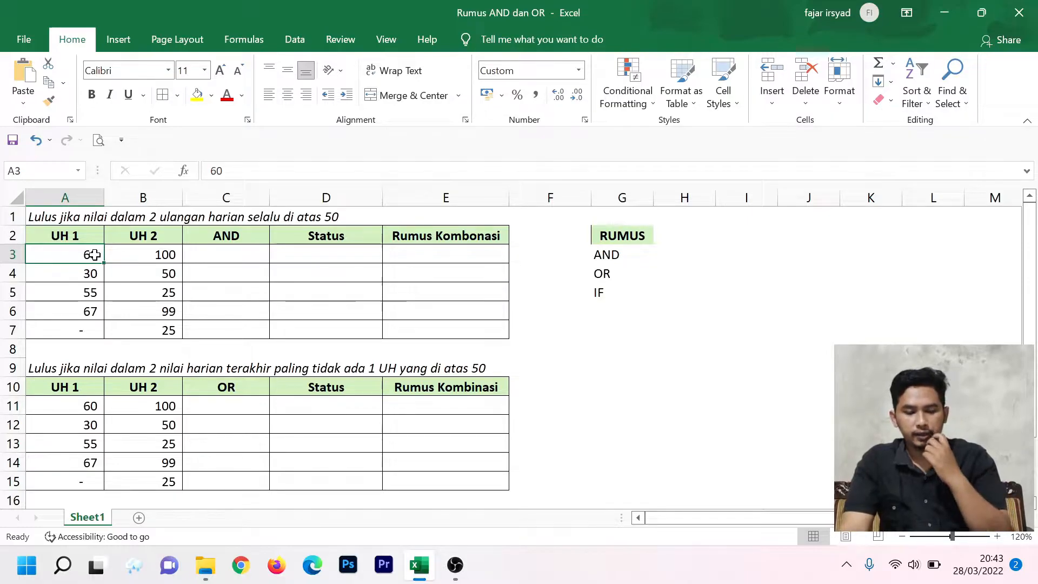
{"action": "left_click", "coordinate": [446, 236]}
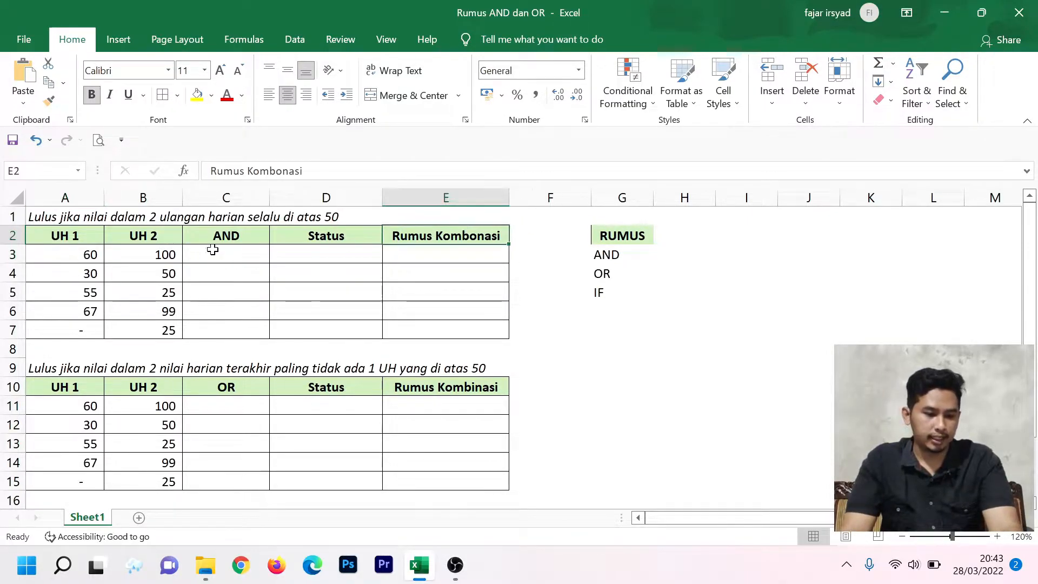
{"action": "left_click_drag", "start_coordinate": [95, 217], "coordinate": [495, 333]}
{"action": "left_click", "coordinate": [497, 297]}
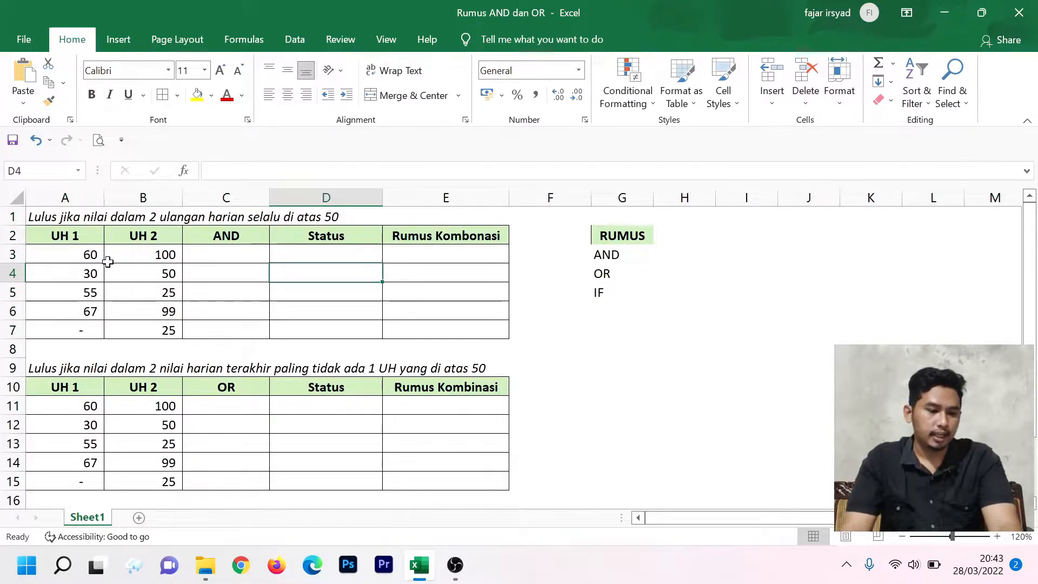
{"action": "left_click", "coordinate": [48, 217]}
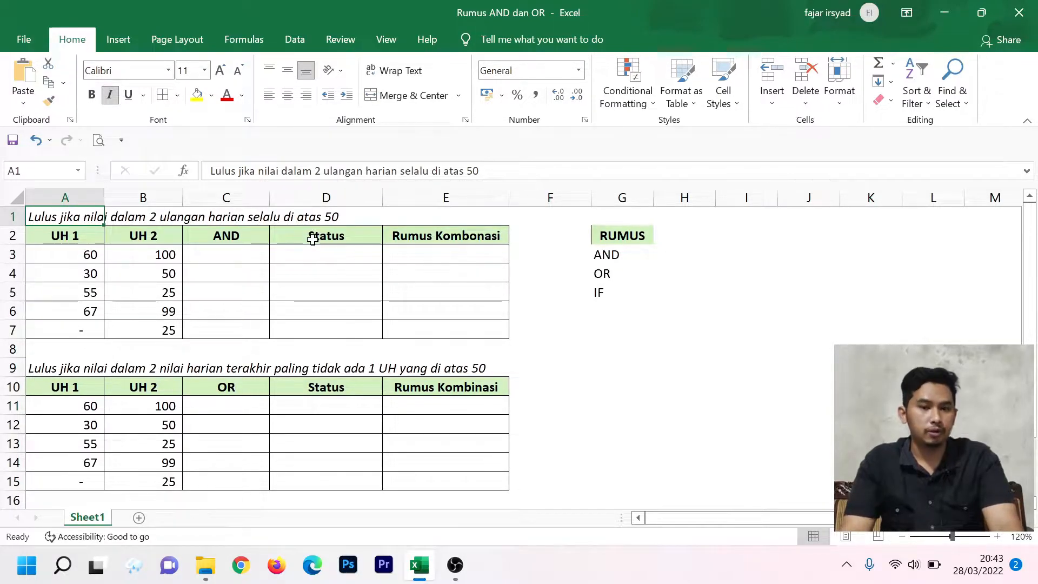
{"action": "left_click", "coordinate": [81, 255]}
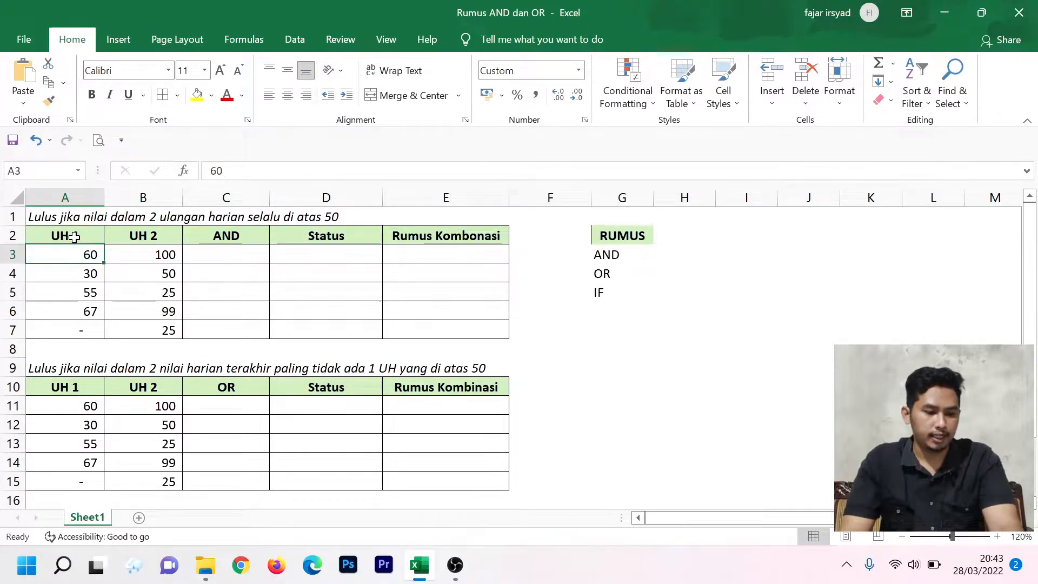
{"action": "left_click", "coordinate": [75, 237]}
{"action": "left_click_drag", "start_coordinate": [75, 237], "coordinate": [78, 330]}
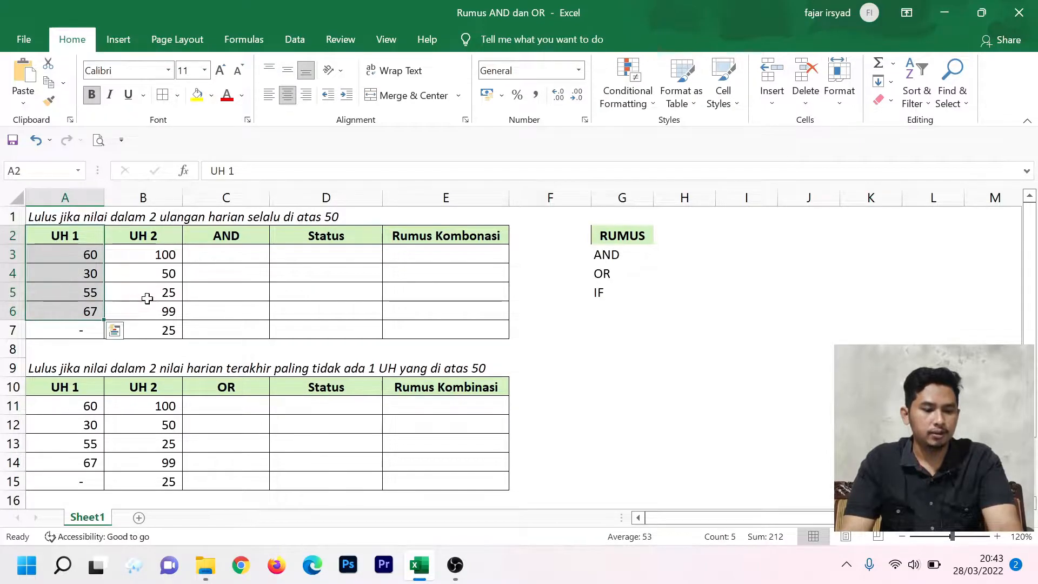
{"action": "left_click_drag", "start_coordinate": [159, 236], "coordinate": [167, 332]}
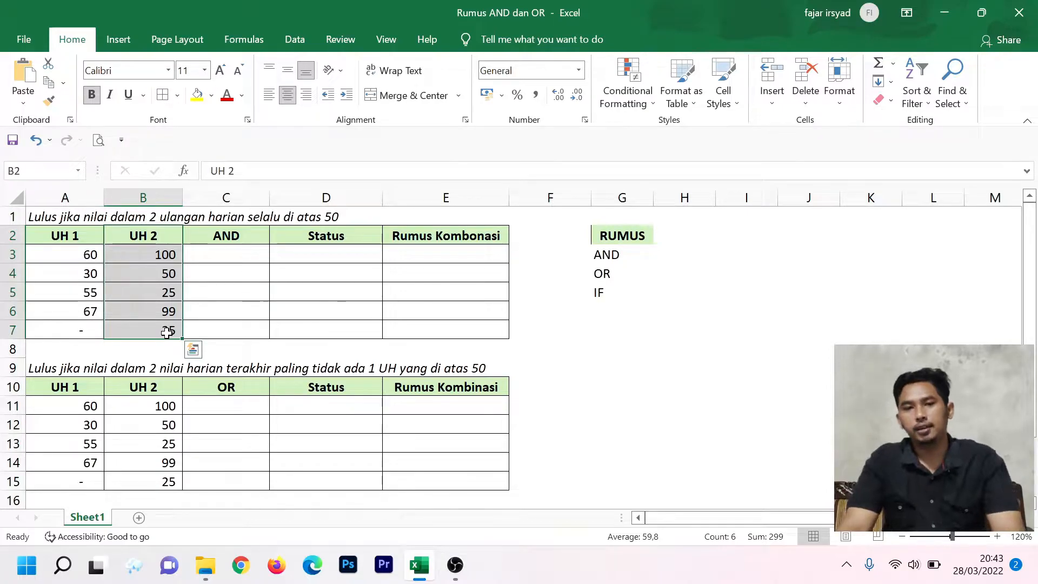
{"action": "left_click", "coordinate": [187, 310]}
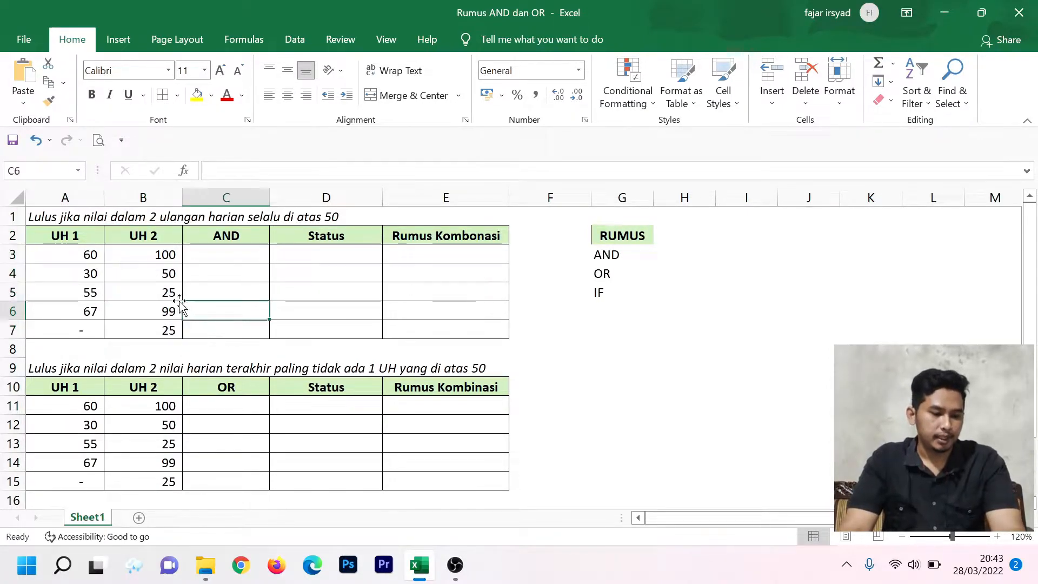
Compare the first student's UH 1 and UH 2 scores in row 3 with the AND table's passing condition
{"action": "left_click", "coordinate": [77, 238]}
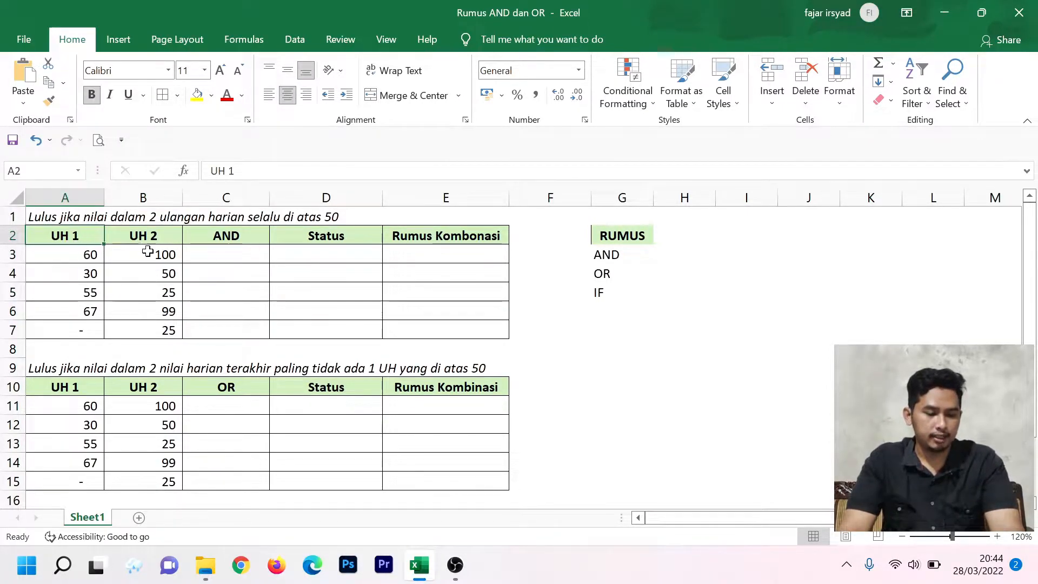
{"action": "left_click", "coordinate": [158, 233]}
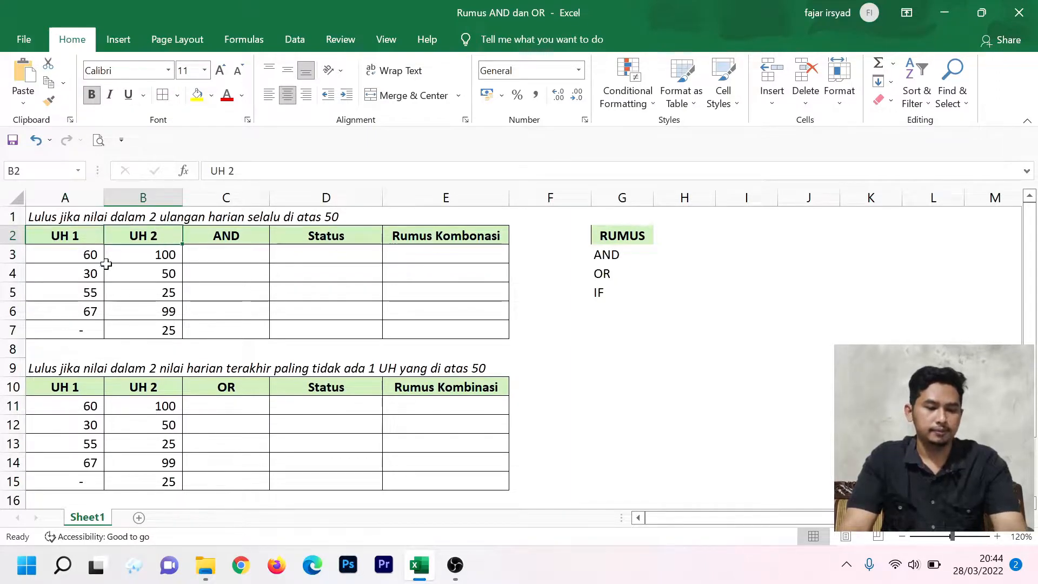
{"action": "left_click", "coordinate": [90, 266]}
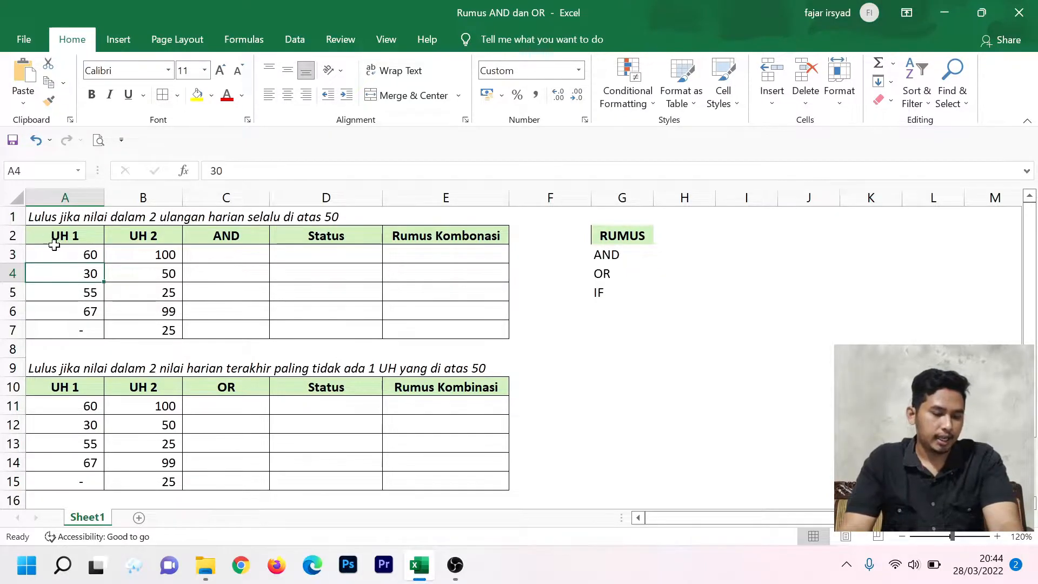
{"action": "left_click", "coordinate": [91, 257]}
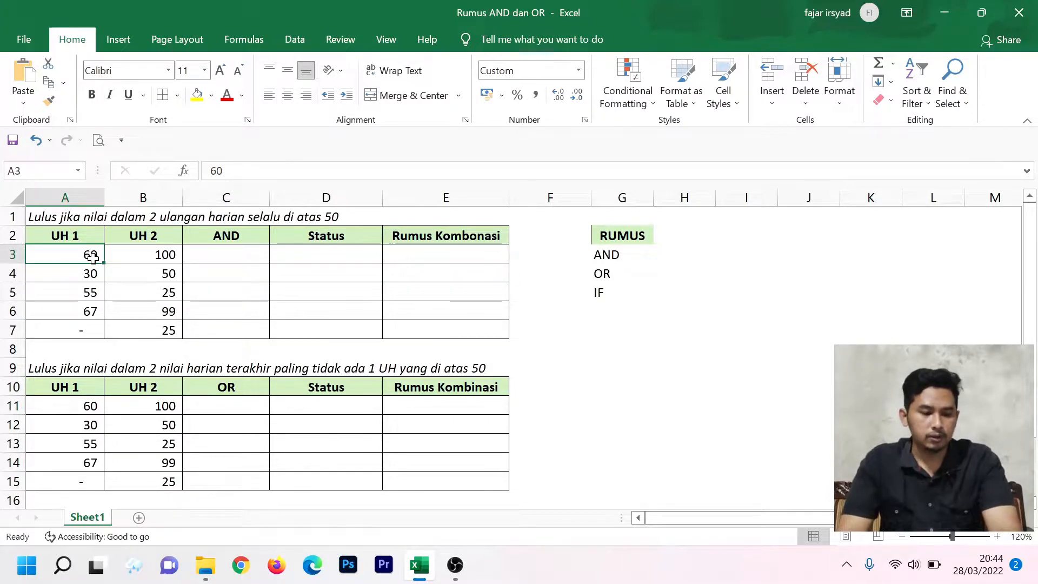
{"action": "left_click", "coordinate": [162, 255]}
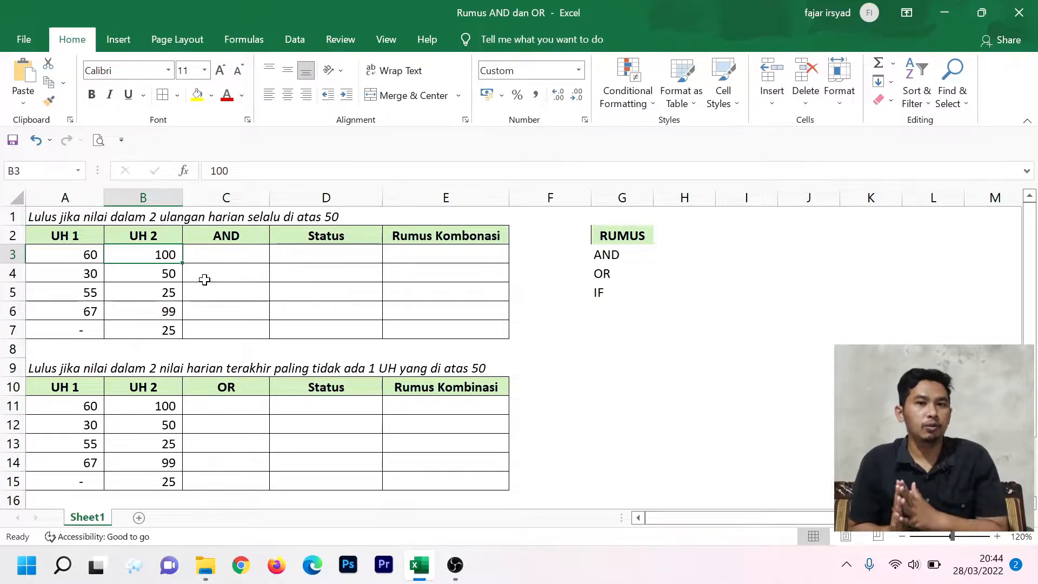
{"action": "left_click", "coordinate": [83, 255]}
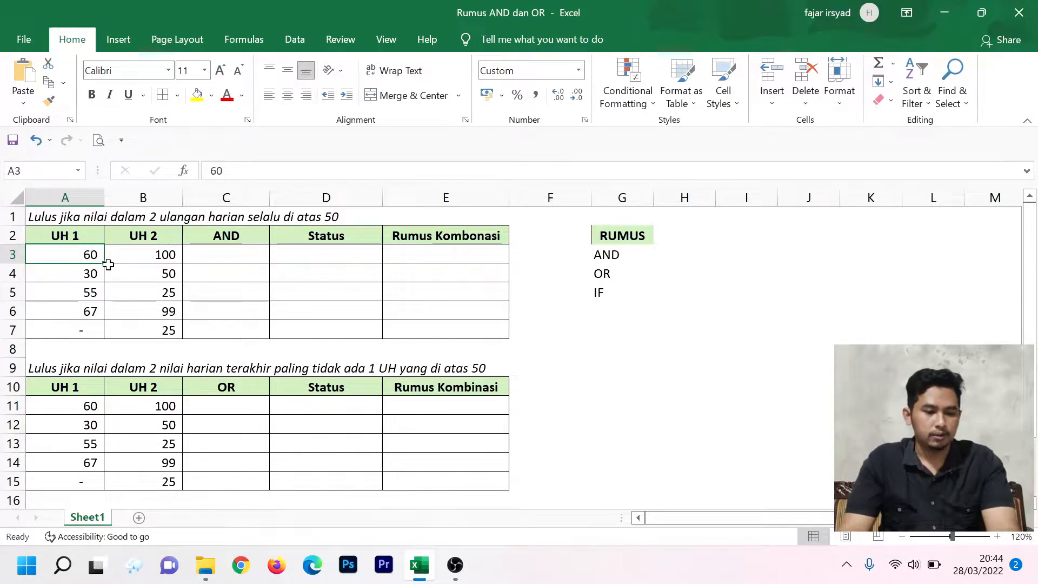
{"action": "left_click", "coordinate": [155, 258]}
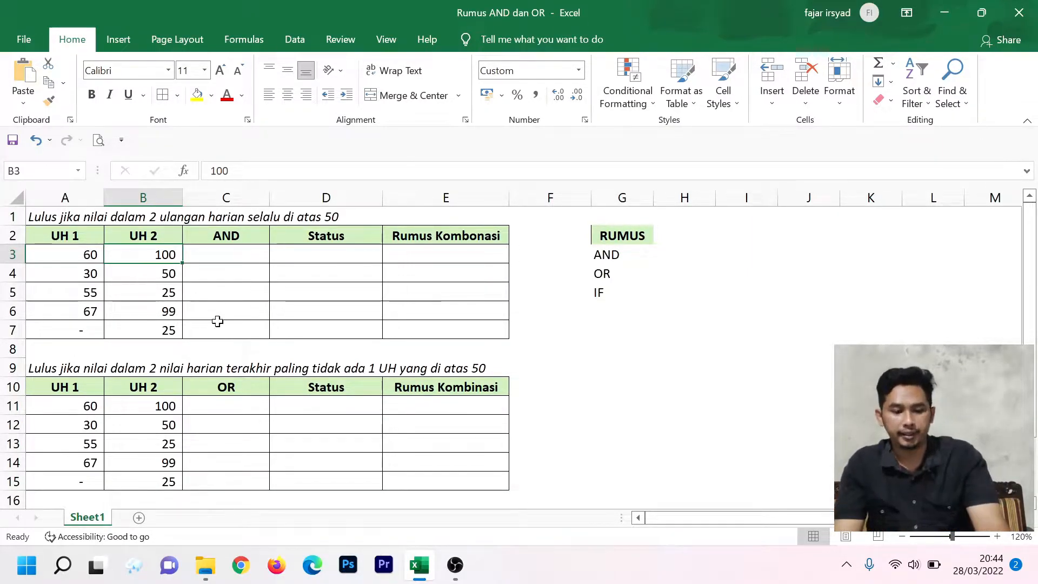
{"action": "left_click", "coordinate": [371, 305]}
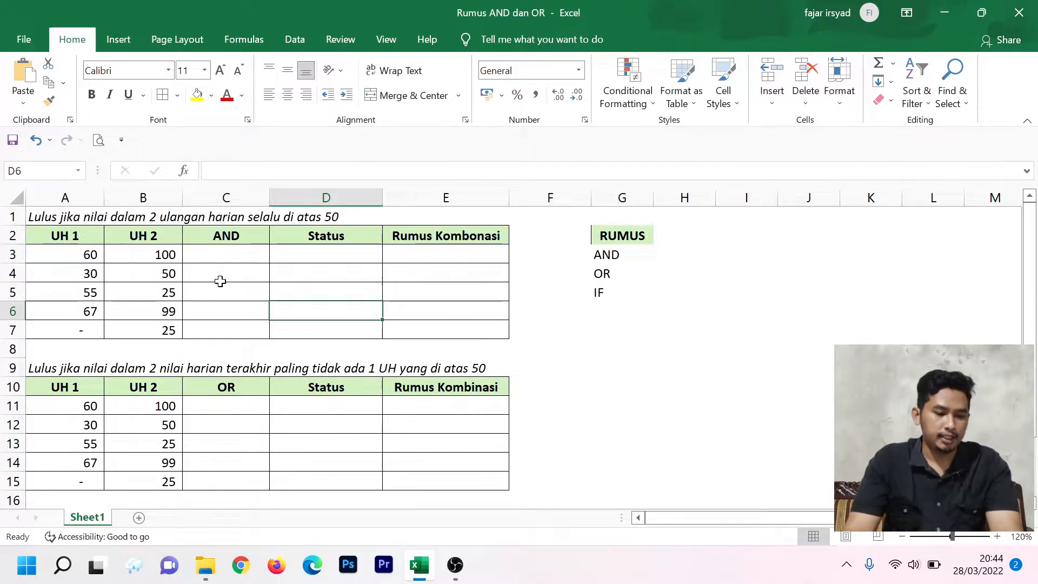
Examine the OR table's passing condition in A9 and its UH 1 and UH 2 score columns
{"action": "left_click", "coordinate": [197, 439]}
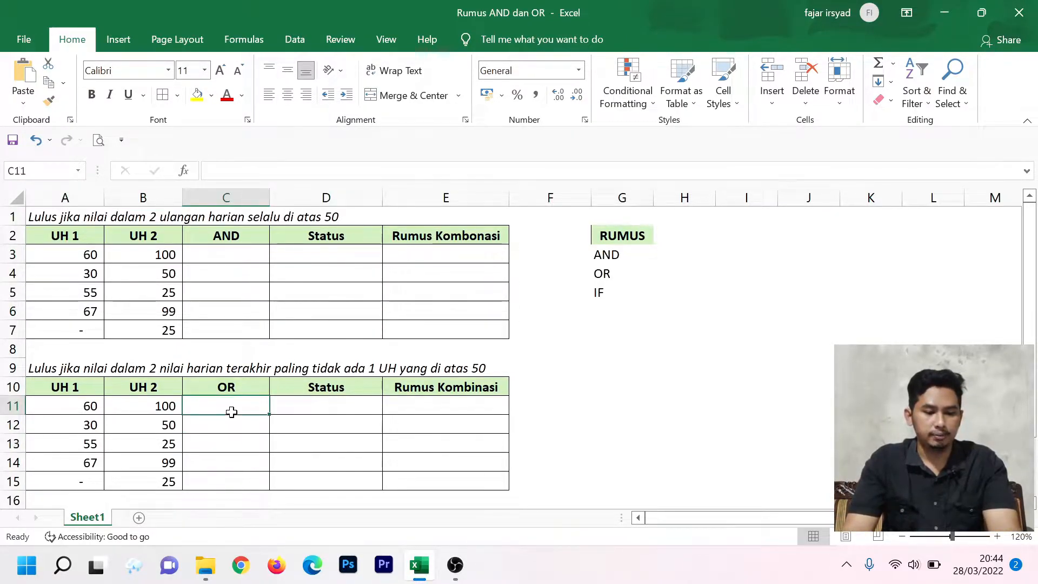
{"action": "left_click_drag", "start_coordinate": [57, 373], "coordinate": [445, 457]}
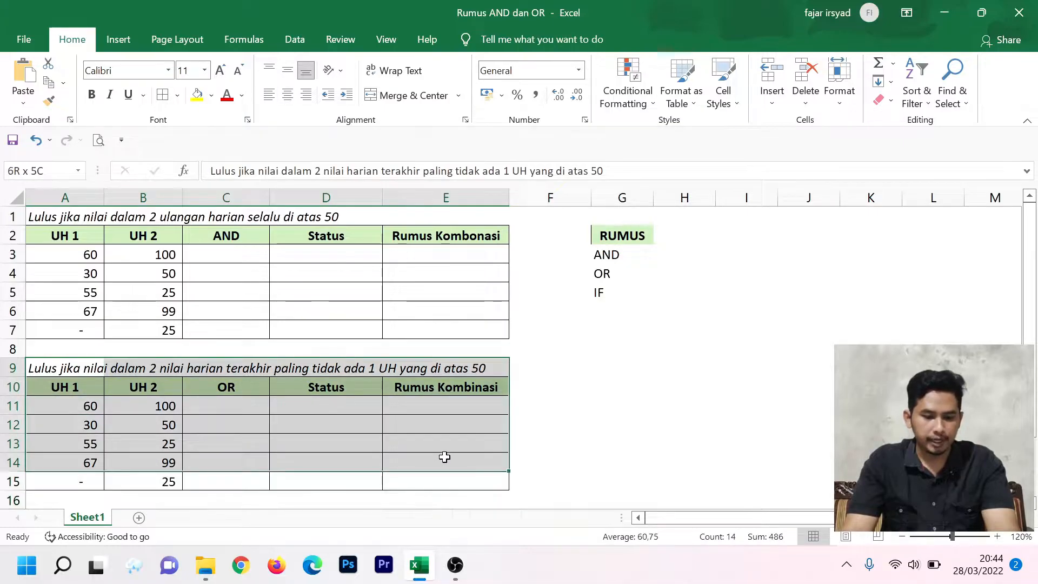
{"action": "left_click", "coordinate": [419, 478]}
{"action": "left_click", "coordinate": [46, 366]}
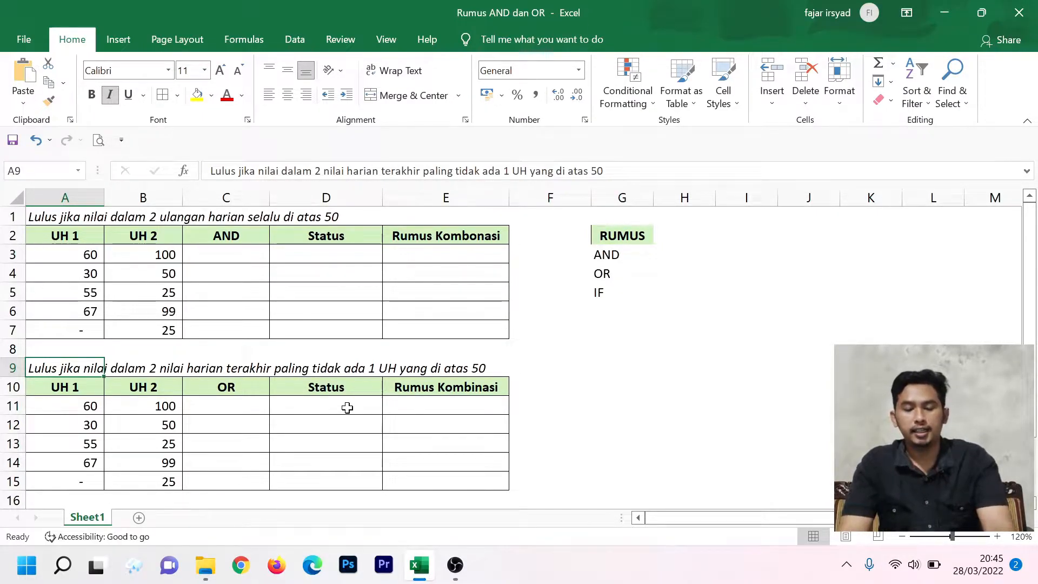
{"action": "left_click", "coordinate": [82, 423]}
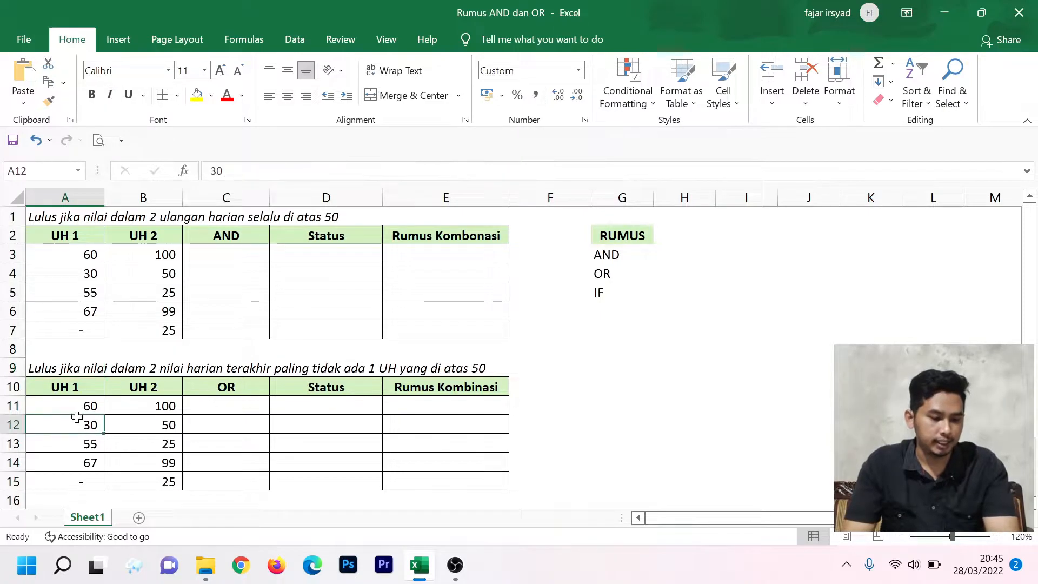
{"action": "left_click", "coordinate": [80, 395]}
{"action": "left_click_drag", "start_coordinate": [83, 395], "coordinate": [87, 482]}
{"action": "left_click", "coordinate": [551, 326]}
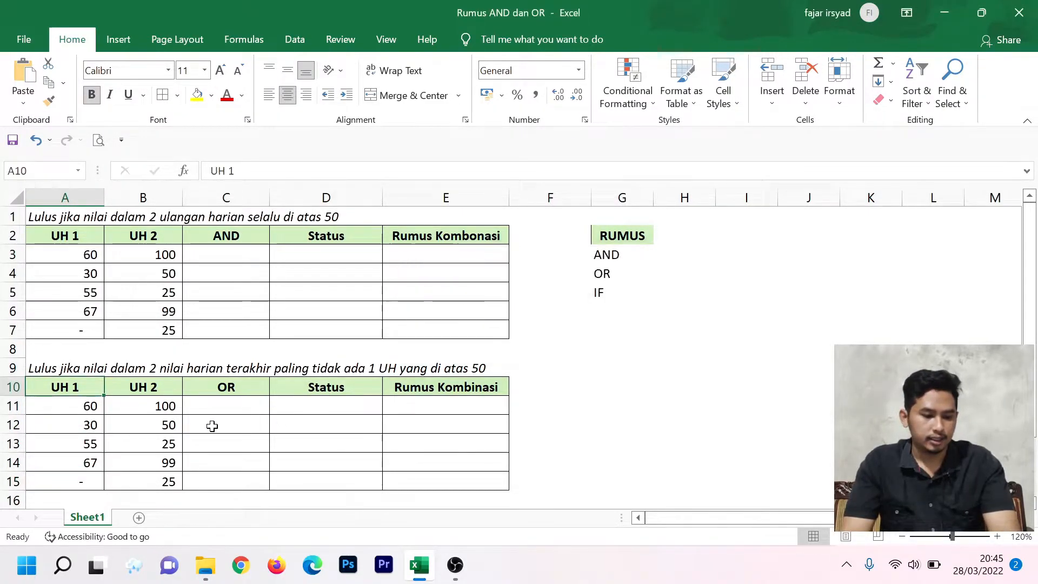
{"action": "left_click_drag", "start_coordinate": [86, 407], "coordinate": [80, 478]}
{"action": "left_click", "coordinate": [159, 385]}
{"action": "left_click_drag", "start_coordinate": [153, 397], "coordinate": [160, 472]}
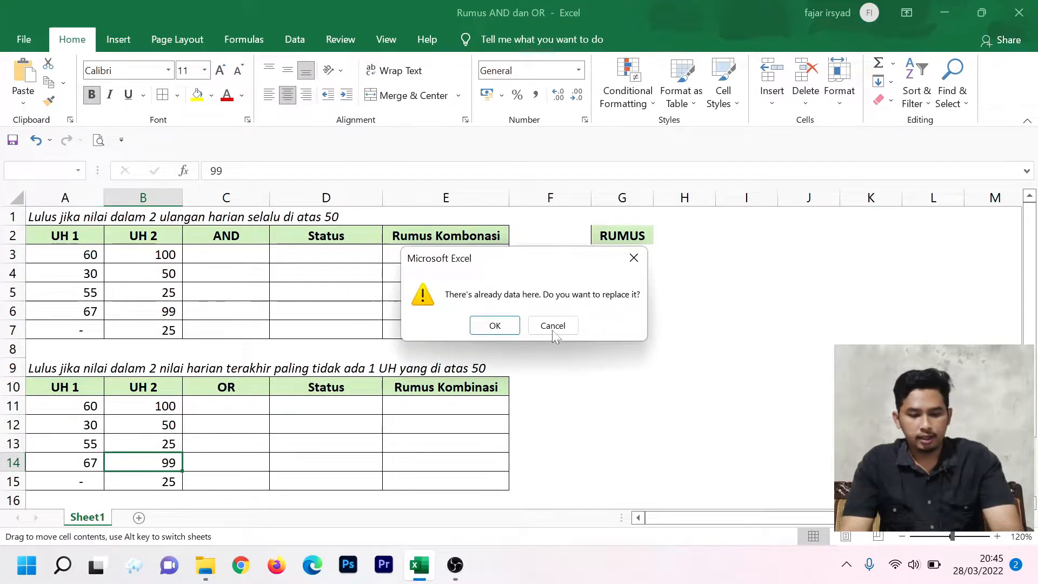
{"action": "left_click", "coordinate": [551, 326]}
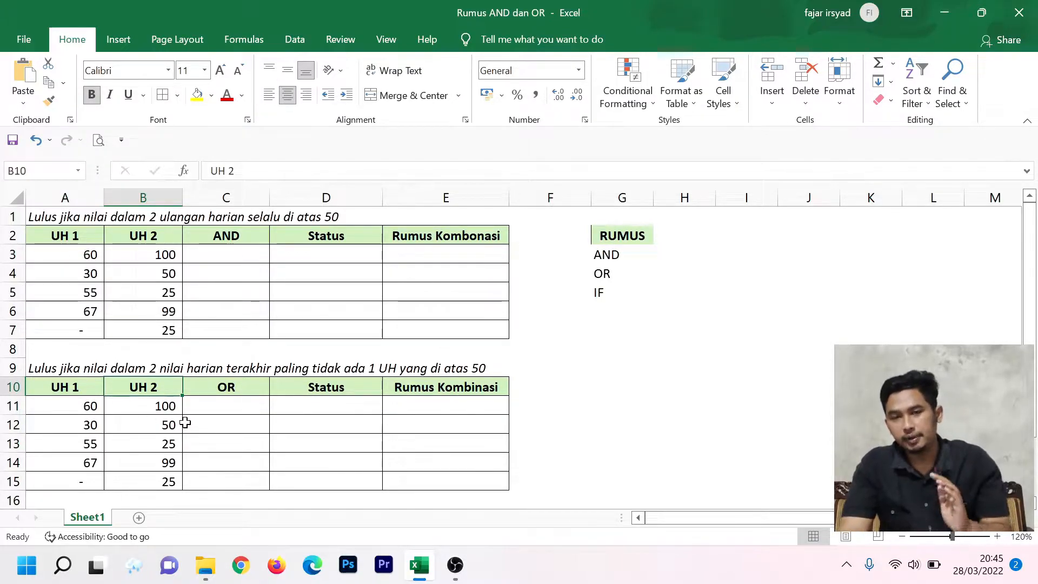
Compare the UH 1 and UH 2 scores in rows 11 to 13 with the OR table's passing condition
{"action": "left_click", "coordinate": [31, 406]}
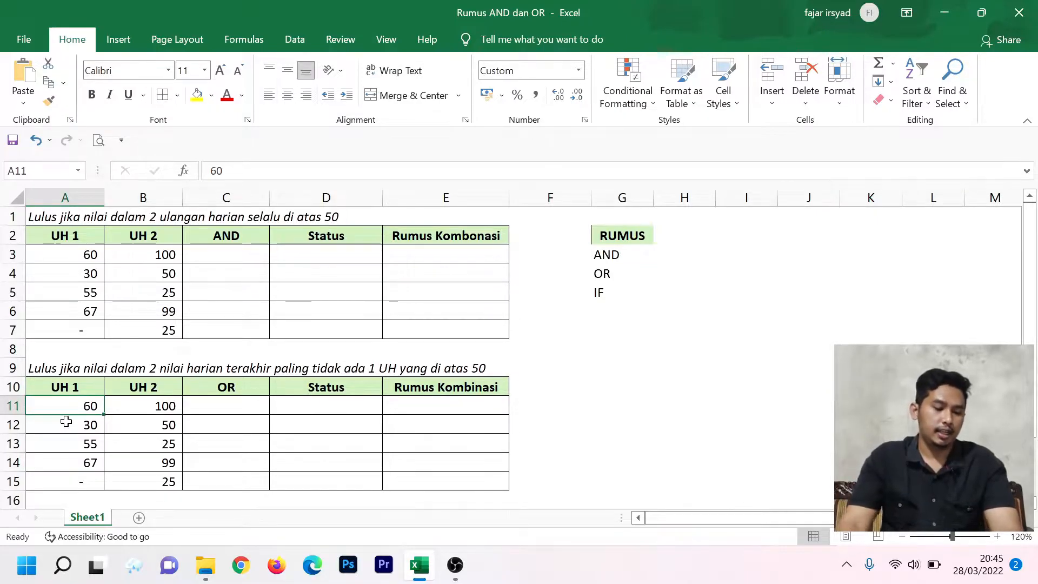
{"action": "left_click", "coordinate": [142, 402]}
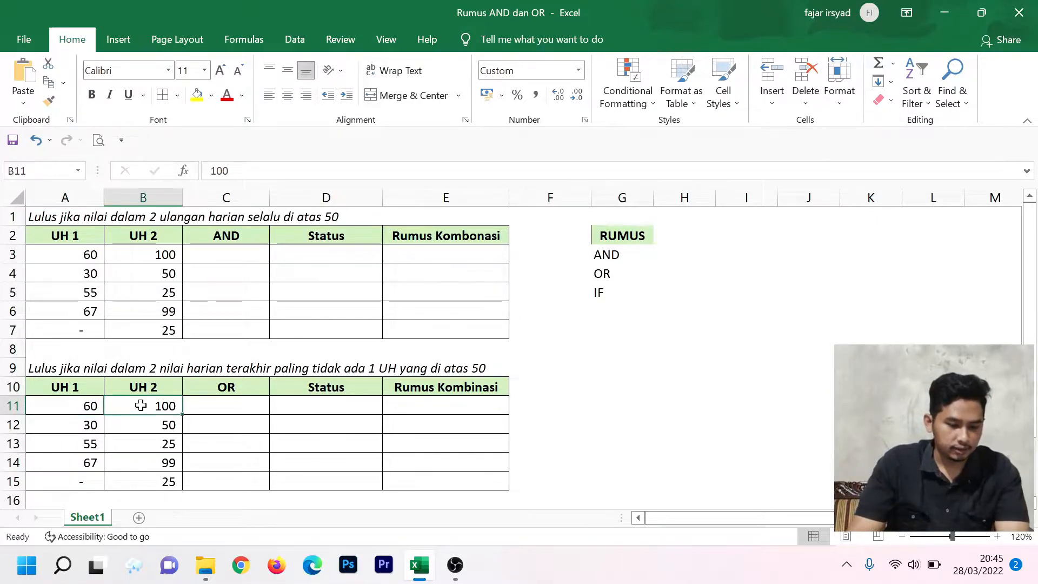
{"action": "left_click", "coordinate": [79, 394]}
{"action": "left_click", "coordinate": [142, 406]}
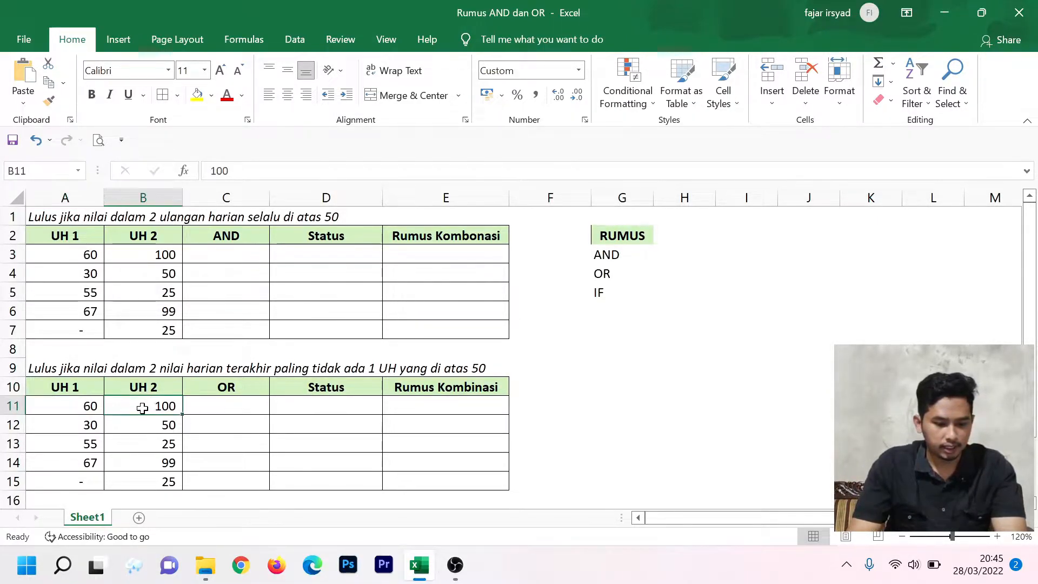
{"action": "left_click", "coordinate": [84, 431]}
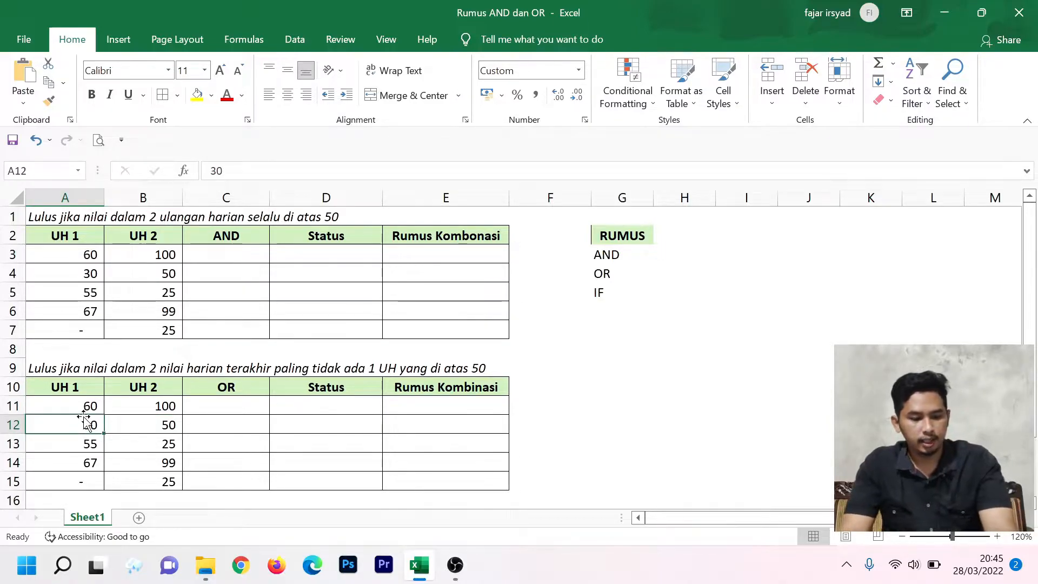
{"action": "left_click", "coordinate": [137, 423]}
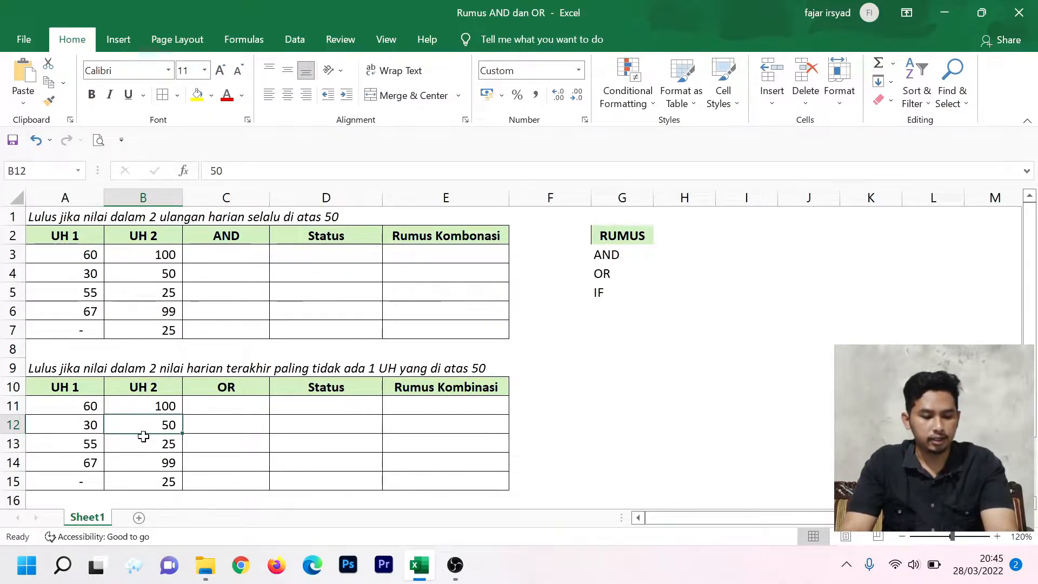
{"action": "left_click", "coordinate": [144, 445]}
{"action": "left_click", "coordinate": [81, 445]}
{"action": "left_click", "coordinate": [149, 443]}
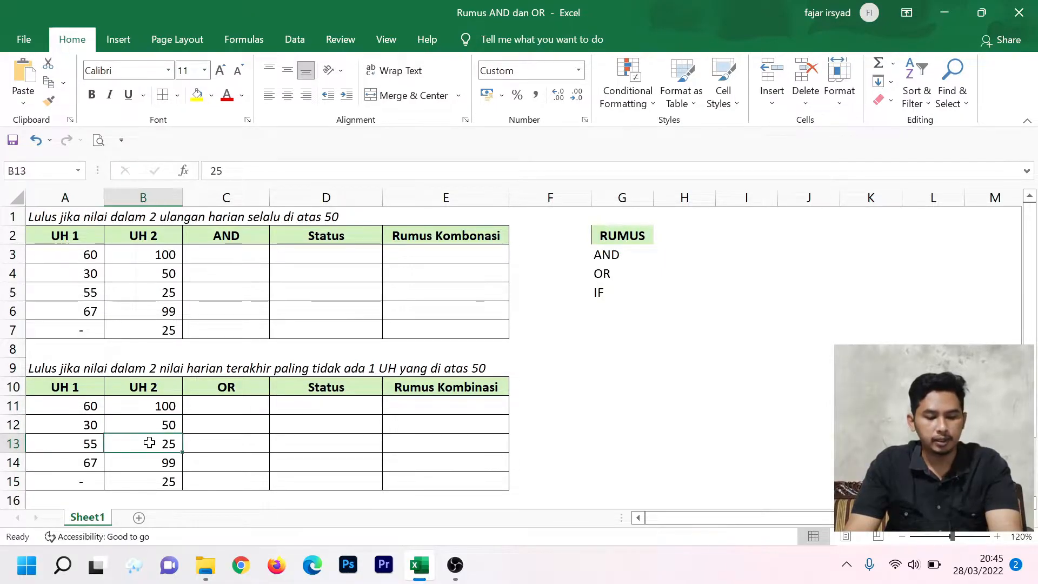
{"action": "left_click", "coordinate": [90, 445]}
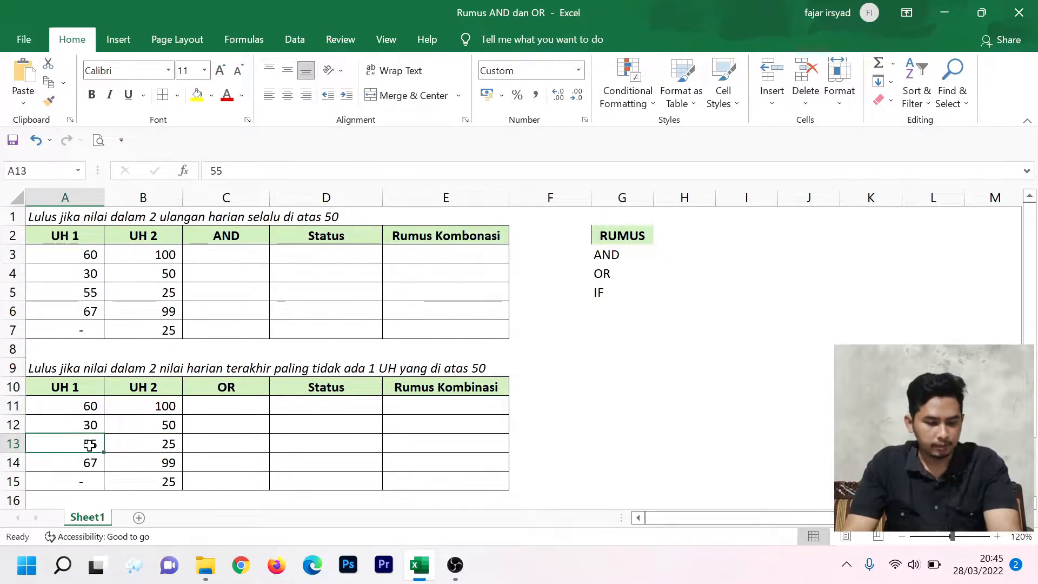
{"action": "left_click", "coordinate": [148, 443]}
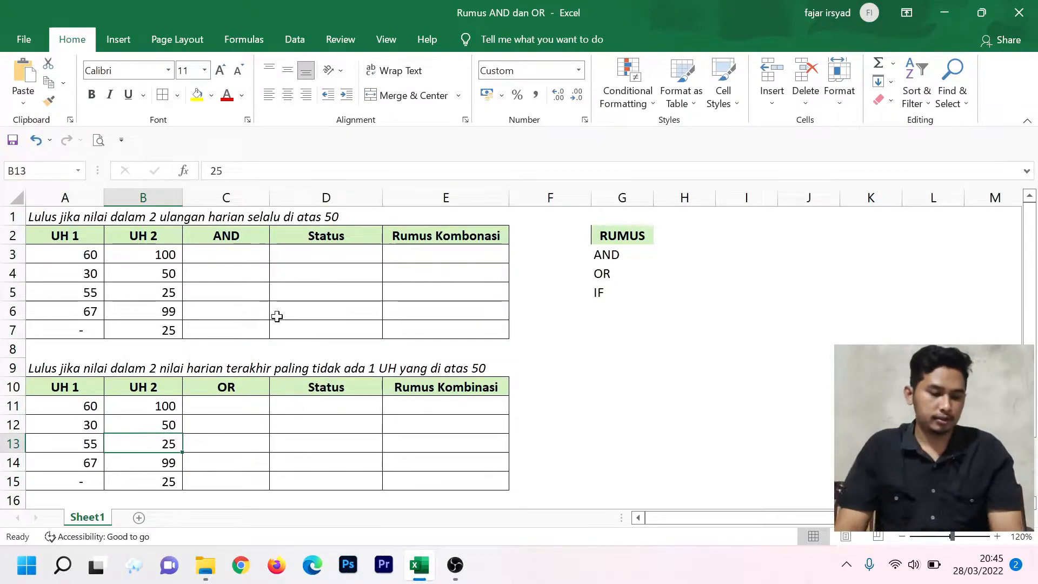
Enter an AND formula in C3 that tests whether the UH 1 score in A3 is above 50: =AND(A3>50)
{"action": "left_click", "coordinate": [251, 253]}
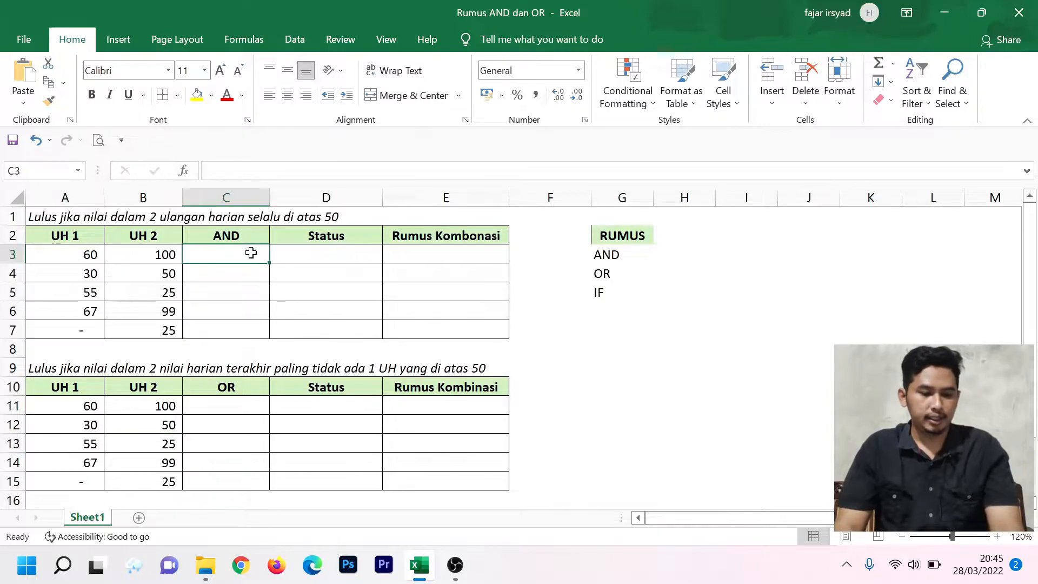
{"action": "type", "text": "="}
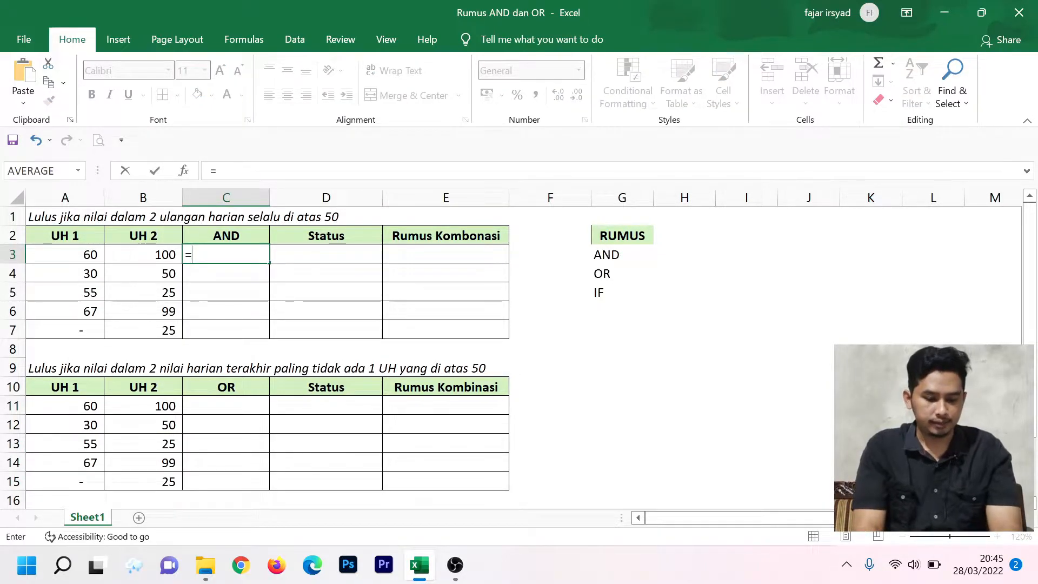
{"action": "type", "text": "AND"}
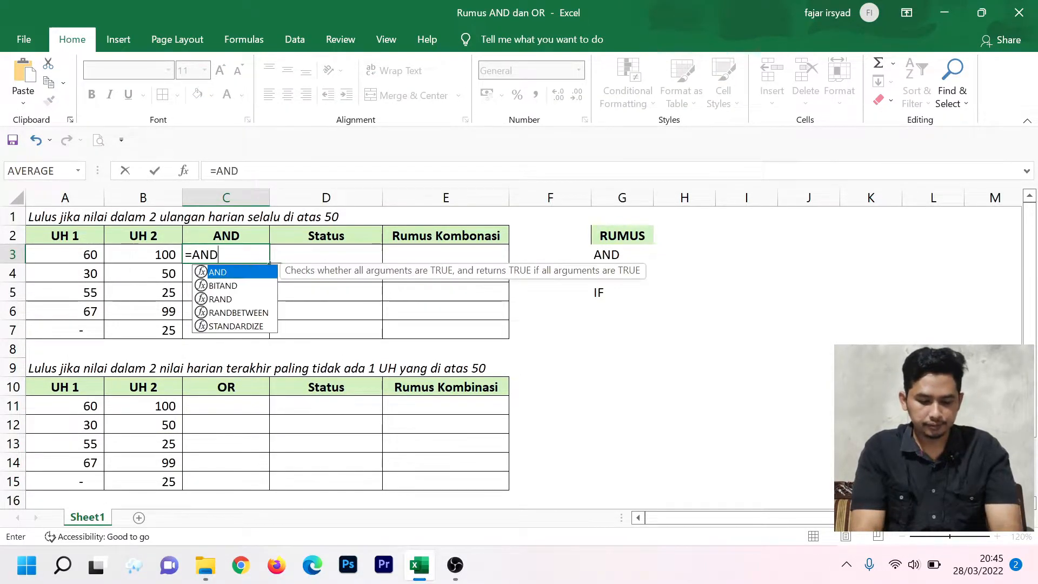
{"action": "type", "text": "("}
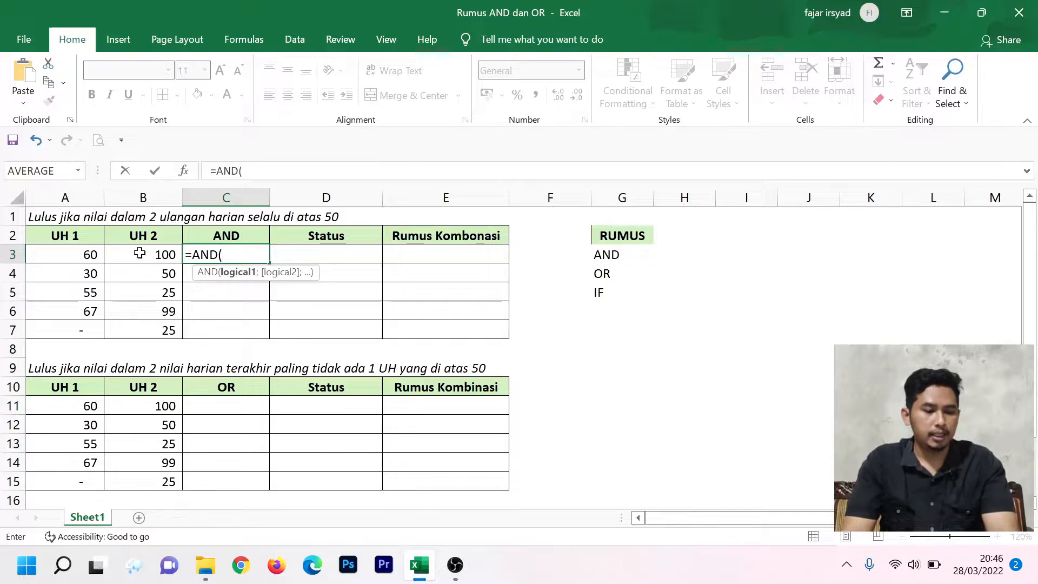
{"action": "left_click", "coordinate": [81, 254]}
{"action": "type", "text": ">50"}
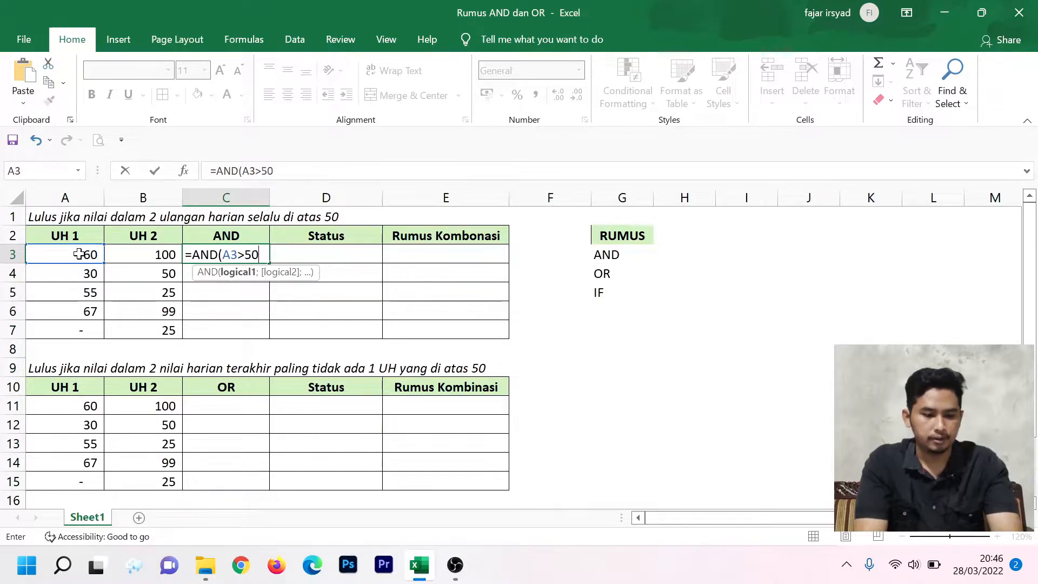
{"action": "type", "text": ","}
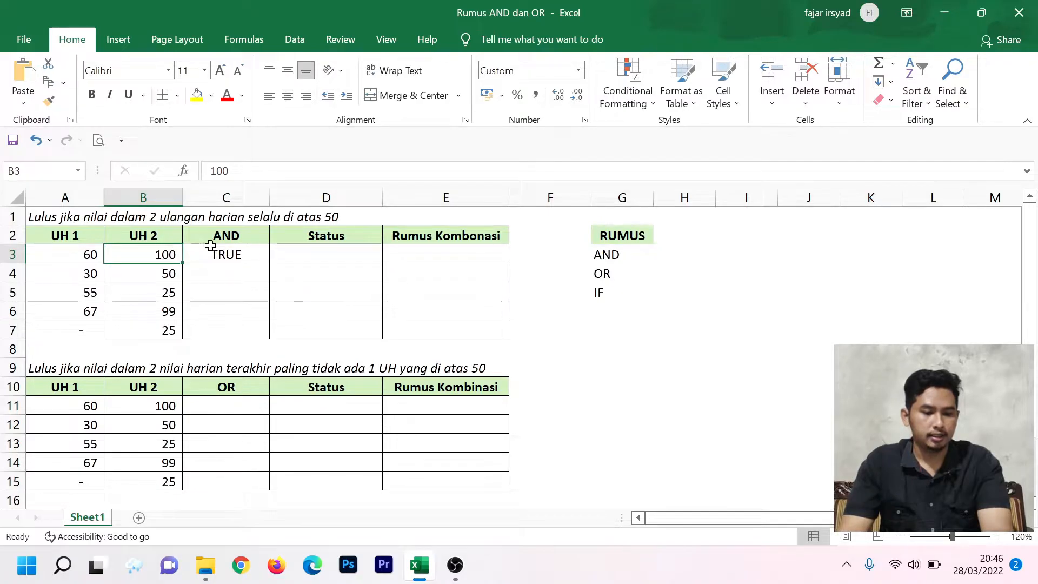
{"action": "left_click", "coordinate": [222, 255]}
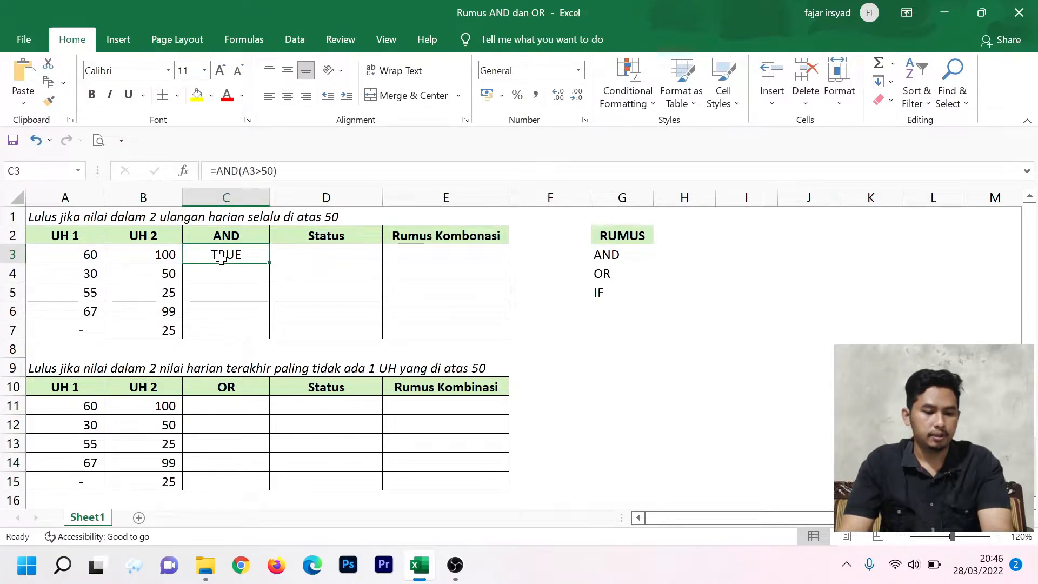
{"action": "double_click", "coordinate": [223, 256]}
{"action": "key", "text": "End"}
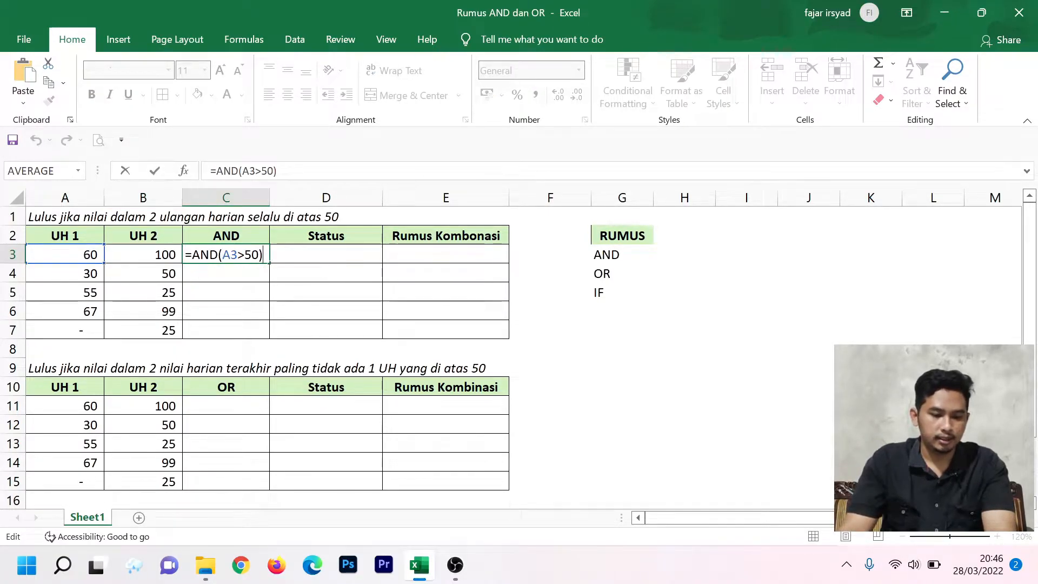
{"action": "key", "text": "BackSpace"}
{"action": "type", "text": ","}
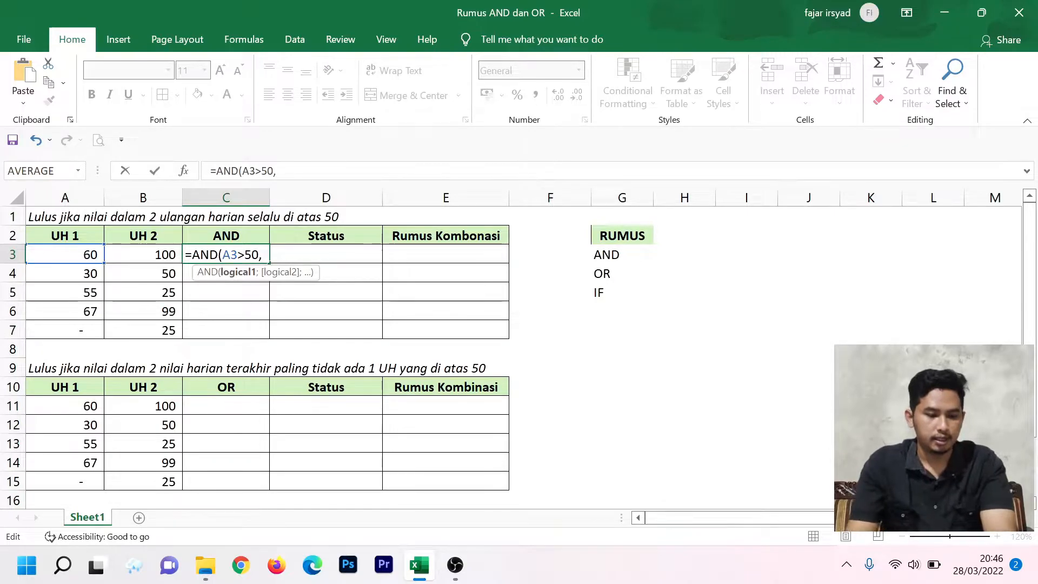
{"action": "key", "text": "Escape"}
{"action": "left_click", "coordinate": [136, 257]}
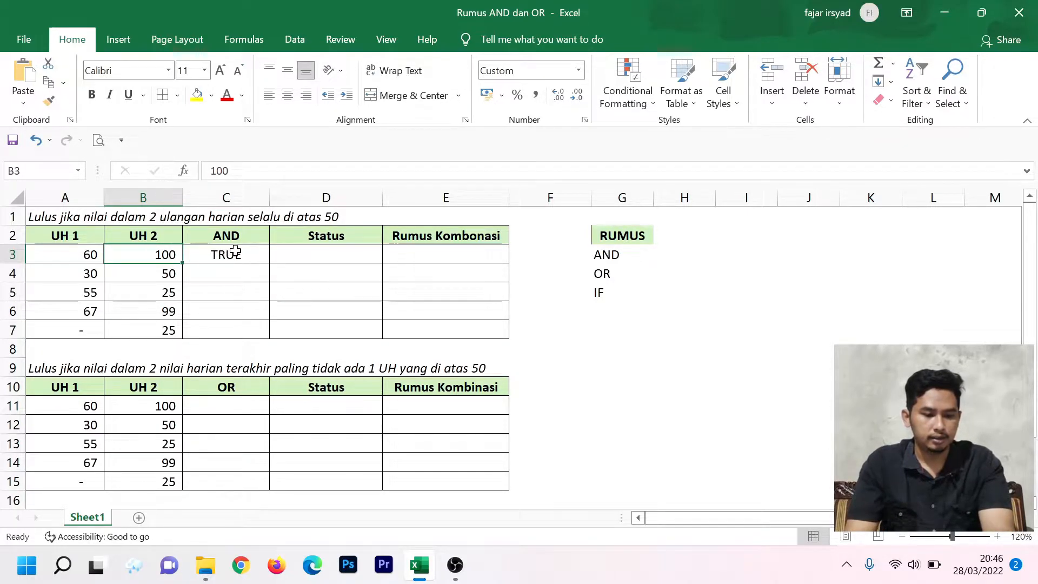
Add a second condition for the UH 2 score to C3, making the formula =AND(A3>50;B3>50)
{"action": "double_click", "coordinate": [237, 255]}
{"action": "key", "text": "End"}
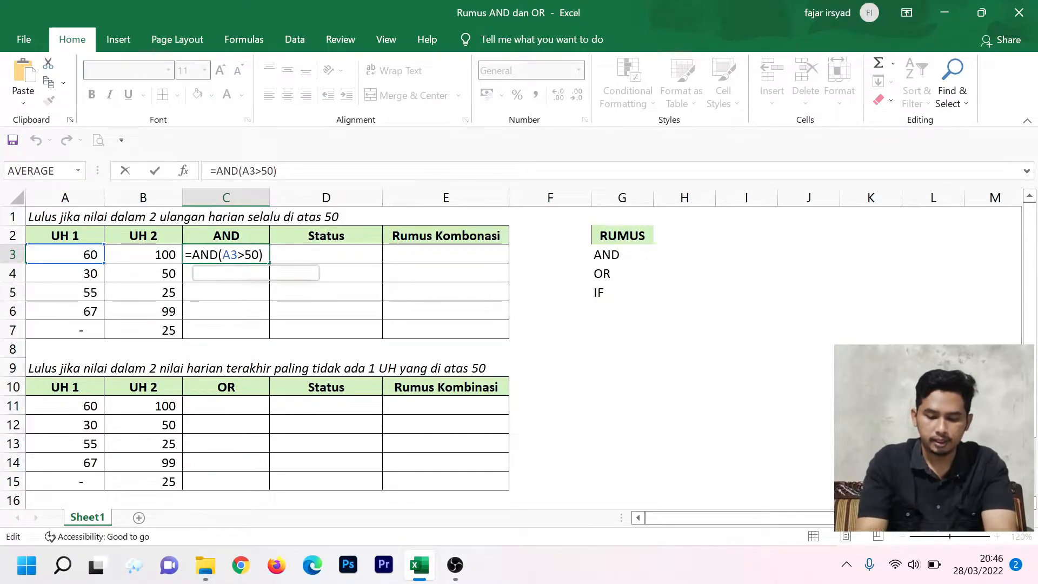
{"action": "key", "text": "BackSpace"}
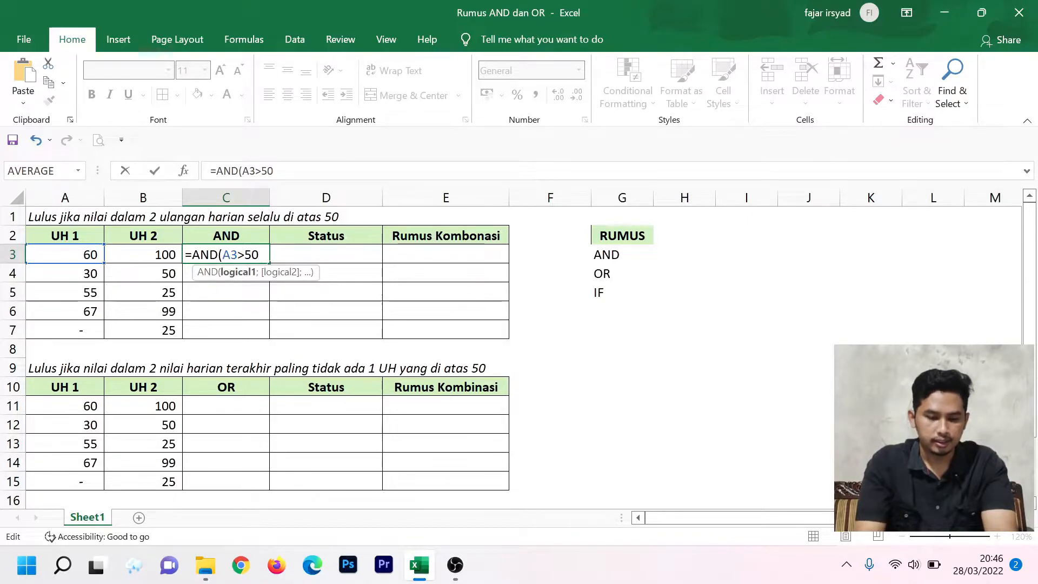
{"action": "type", "text": ";"}
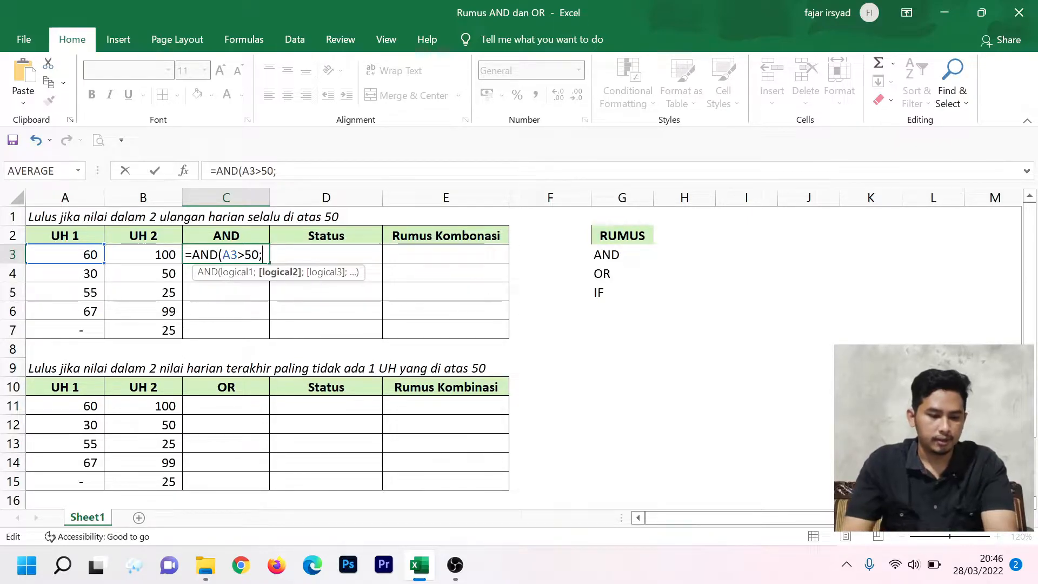
{"action": "left_click", "coordinate": [170, 252]}
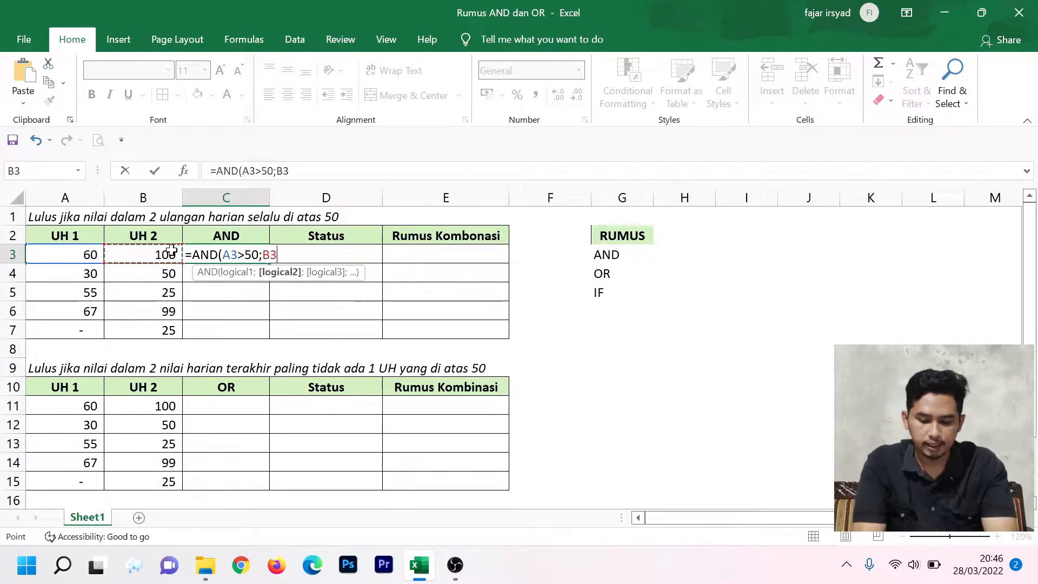
{"action": "type", "text": ">"}
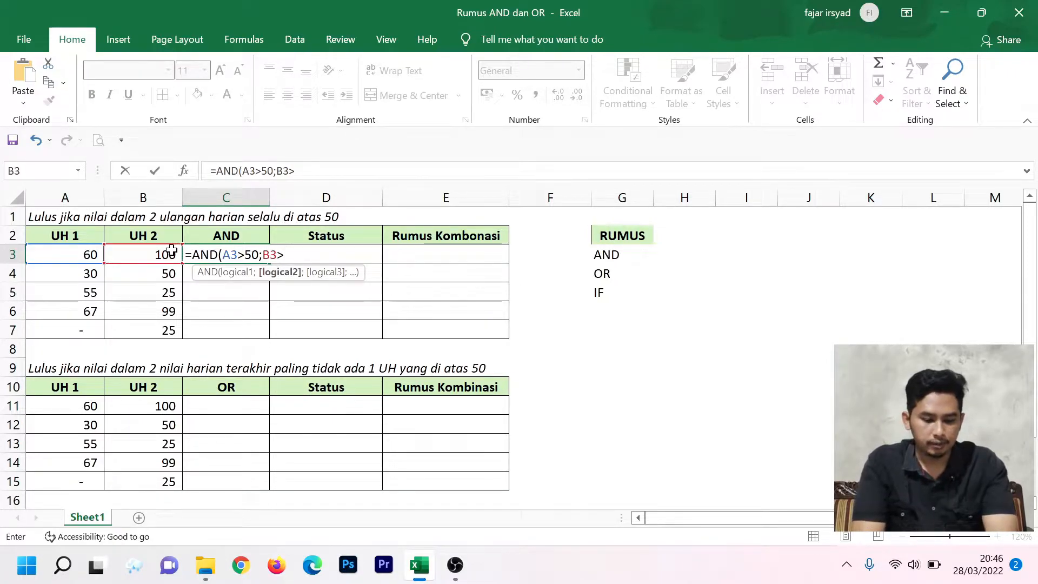
{"action": "type", "text": "50"}
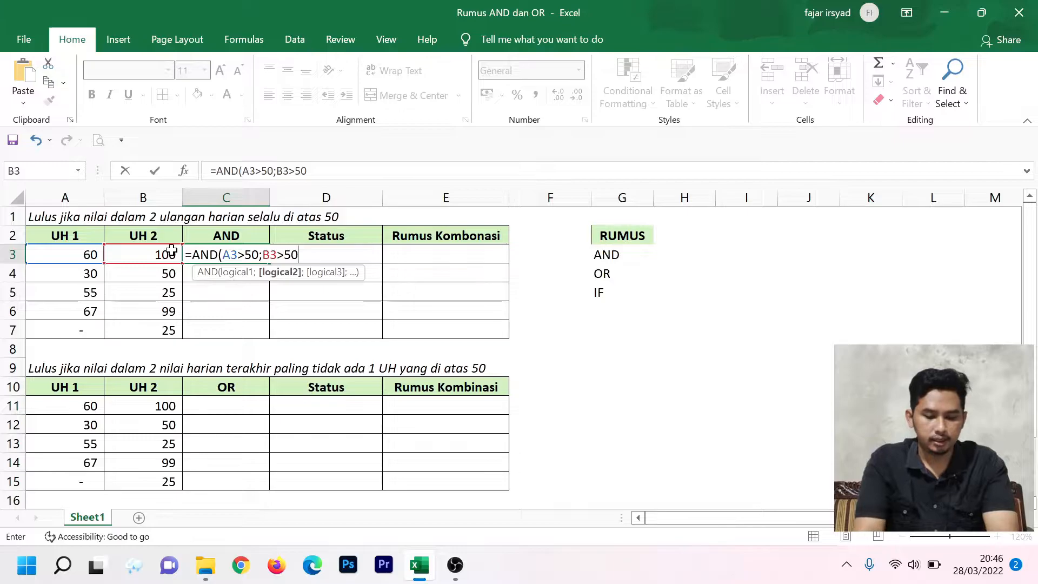
{"action": "type", "text": ")"}
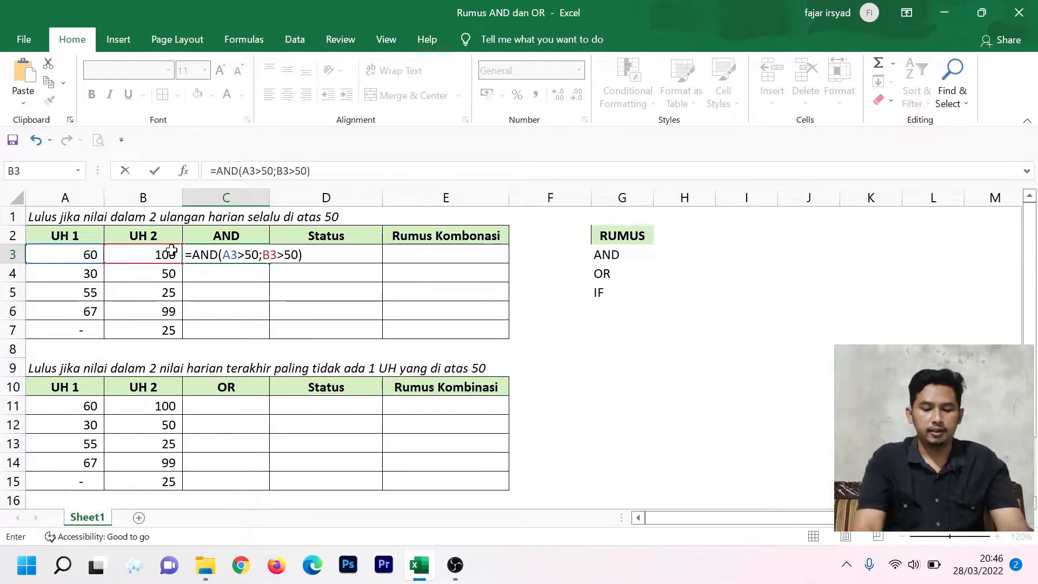
{"action": "key", "text": "Return"}
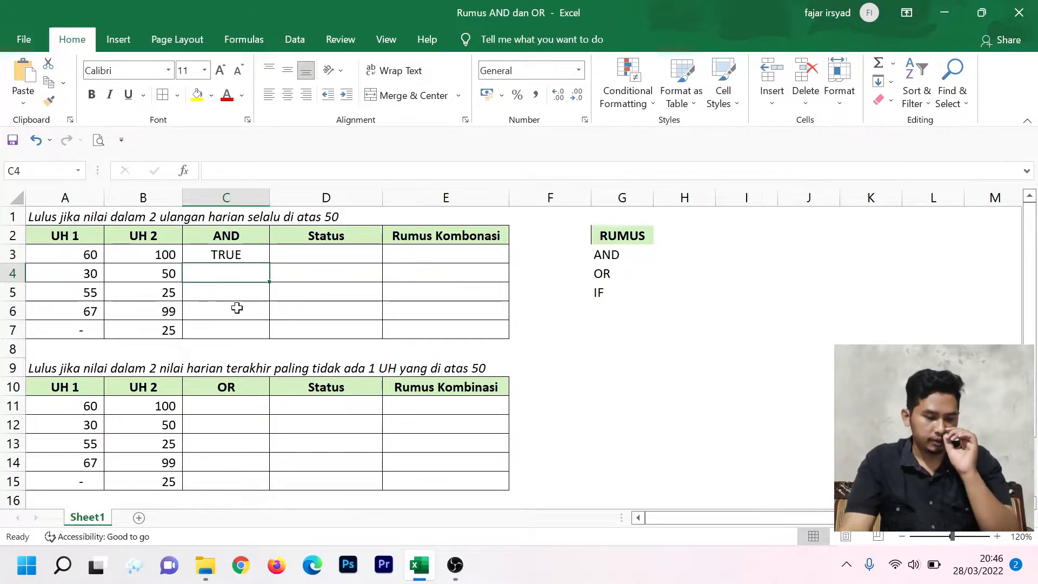
Copy the AND formula from C3 down through C7 for the remaining students
{"action": "left_click", "coordinate": [261, 257]}
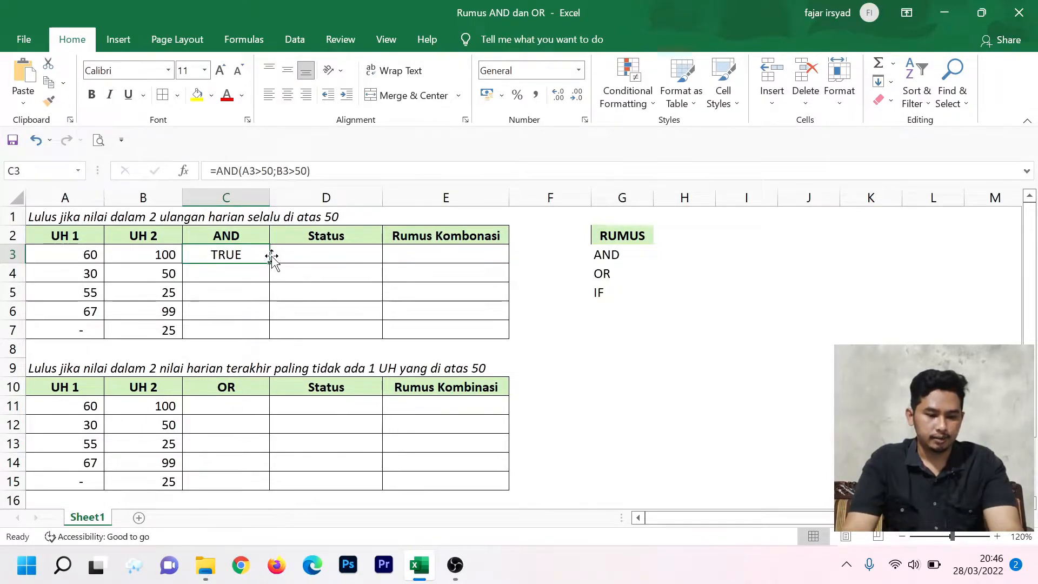
{"action": "left_click_drag", "start_coordinate": [269, 263], "coordinate": [269, 338]}
{"action": "left_click", "coordinate": [265, 311]}
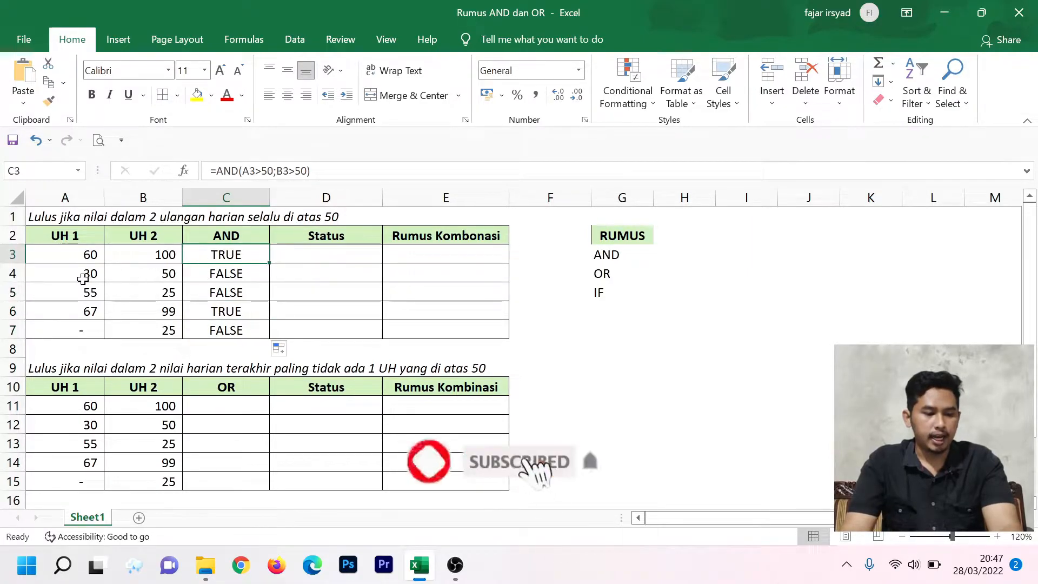
Check the AND results in C3 and C4 against the UH 1 and UH 2 scores in rows 3 and 4
{"action": "left_click", "coordinate": [82, 255]}
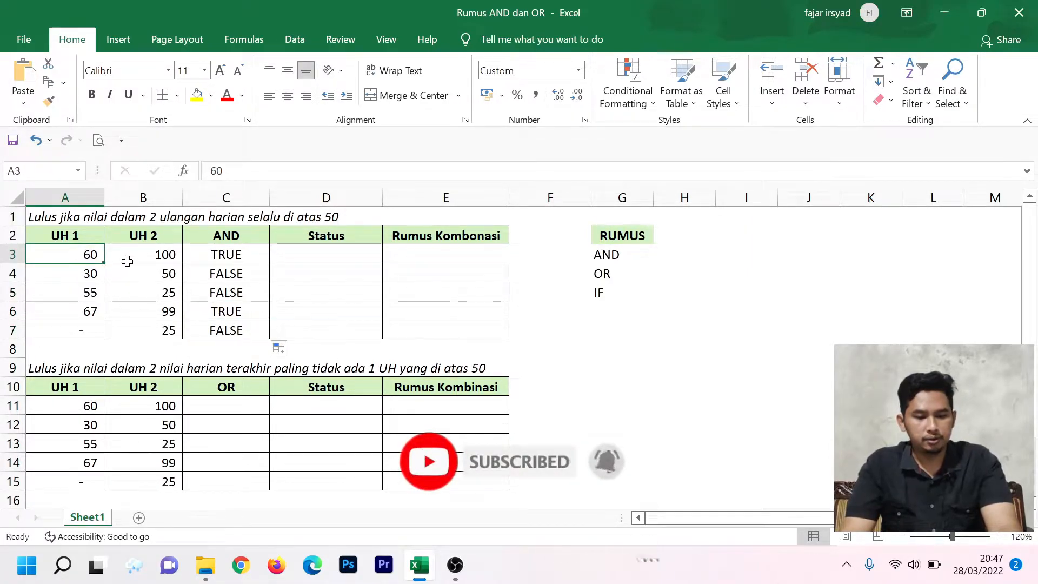
{"action": "left_click", "coordinate": [125, 258]}
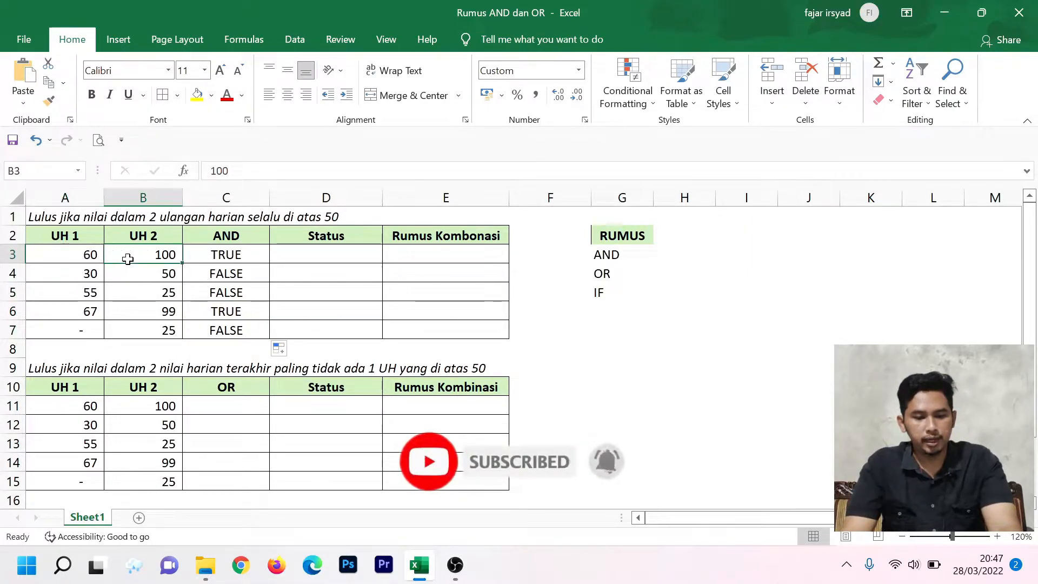
{"action": "left_click", "coordinate": [86, 255]}
{"action": "left_click", "coordinate": [157, 254]}
{"action": "left_click", "coordinate": [212, 256]}
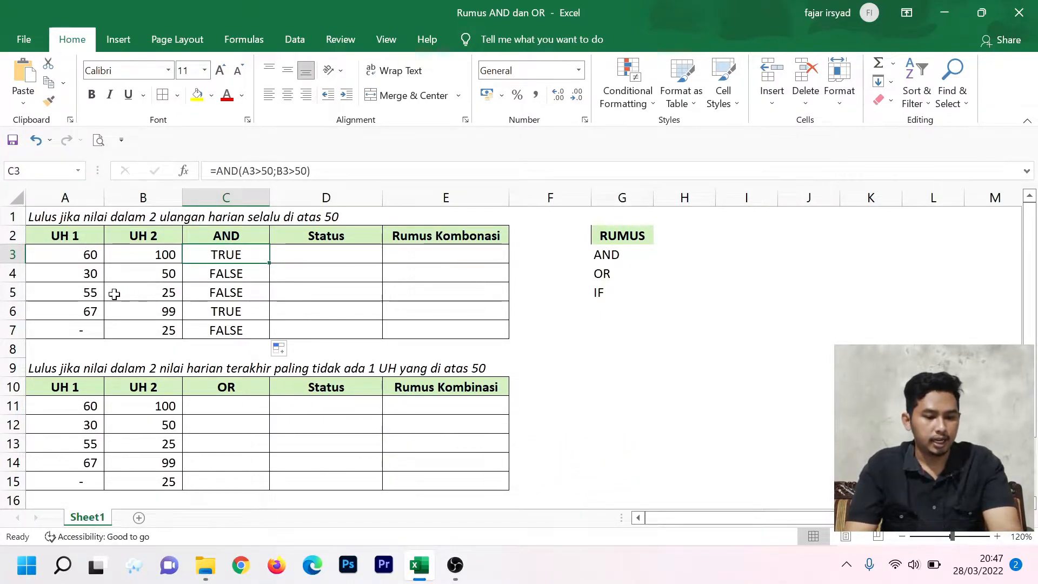
{"action": "left_click", "coordinate": [89, 275]}
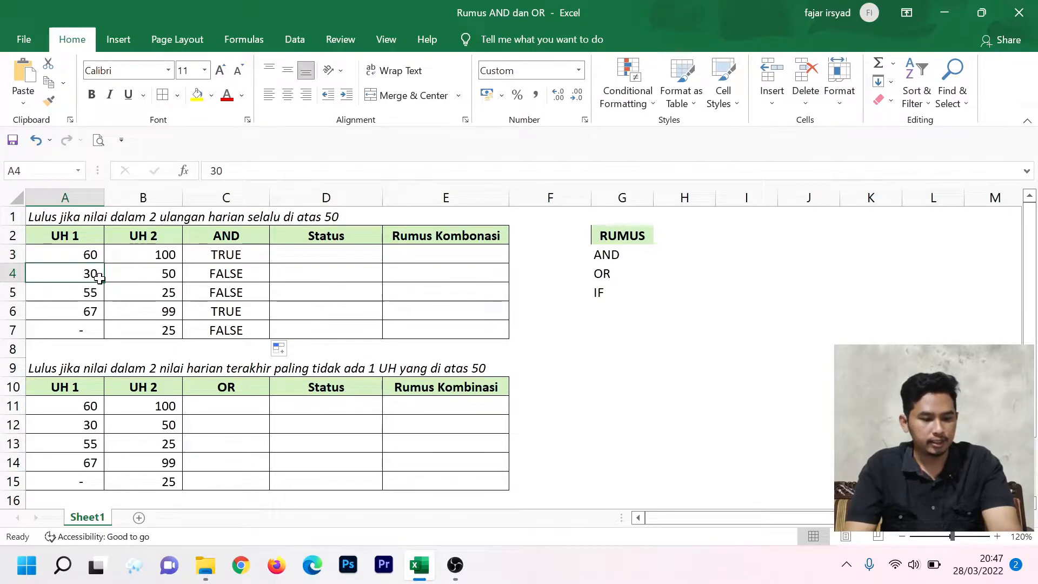
{"action": "left_click", "coordinate": [166, 269]}
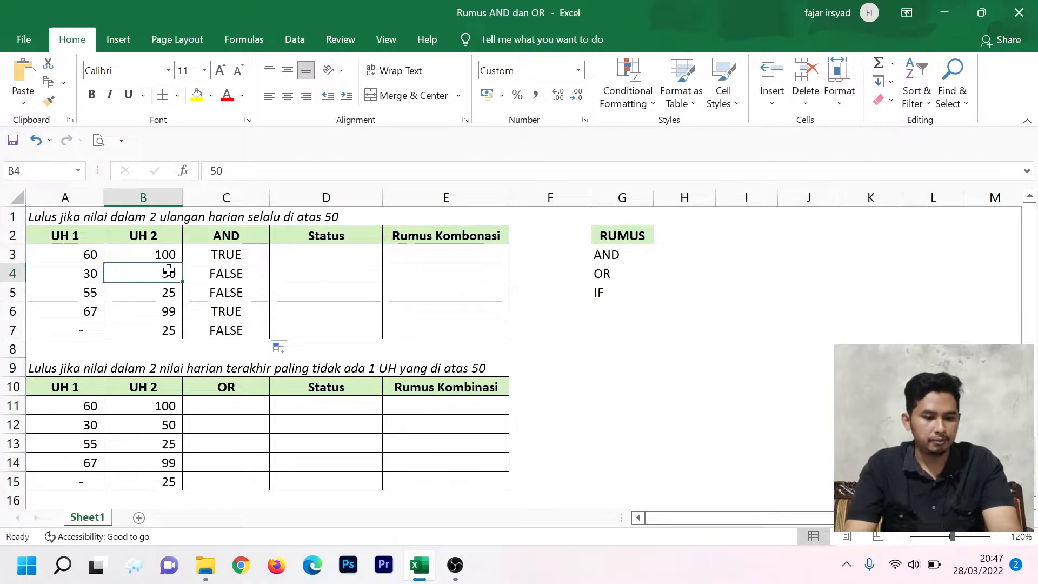
{"action": "left_click", "coordinate": [219, 273]}
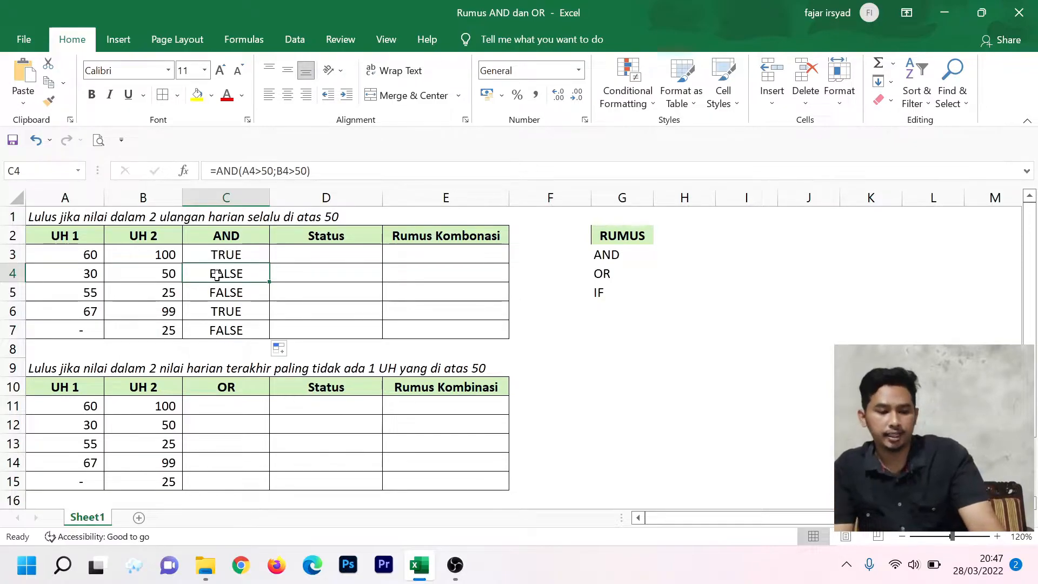
Check the AND results in C5 to C7 against the UH 1 and UH 2 scores in rows 5 to 7
{"action": "left_click", "coordinate": [87, 293]}
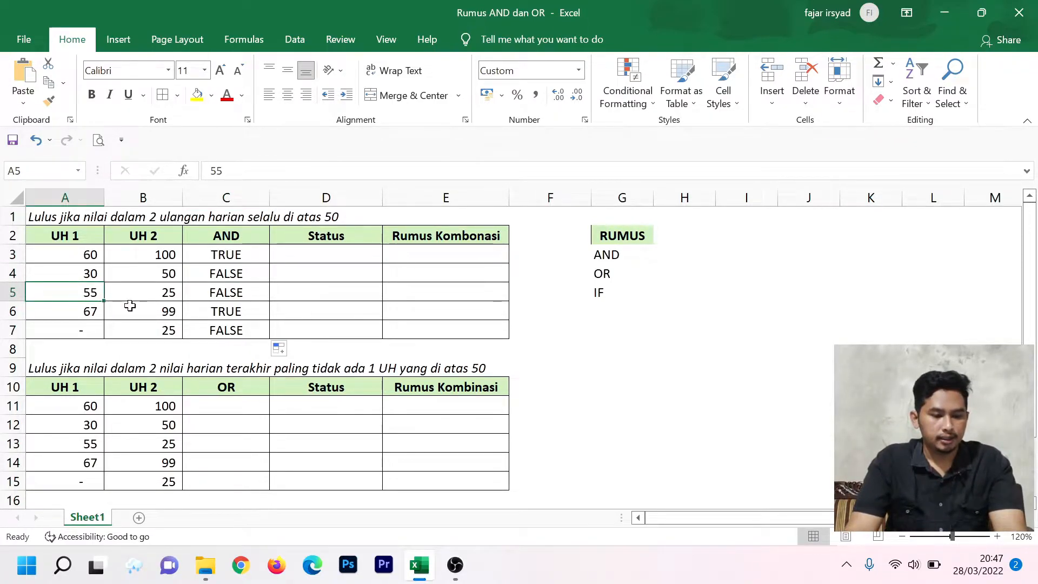
{"action": "left_click", "coordinate": [143, 291]}
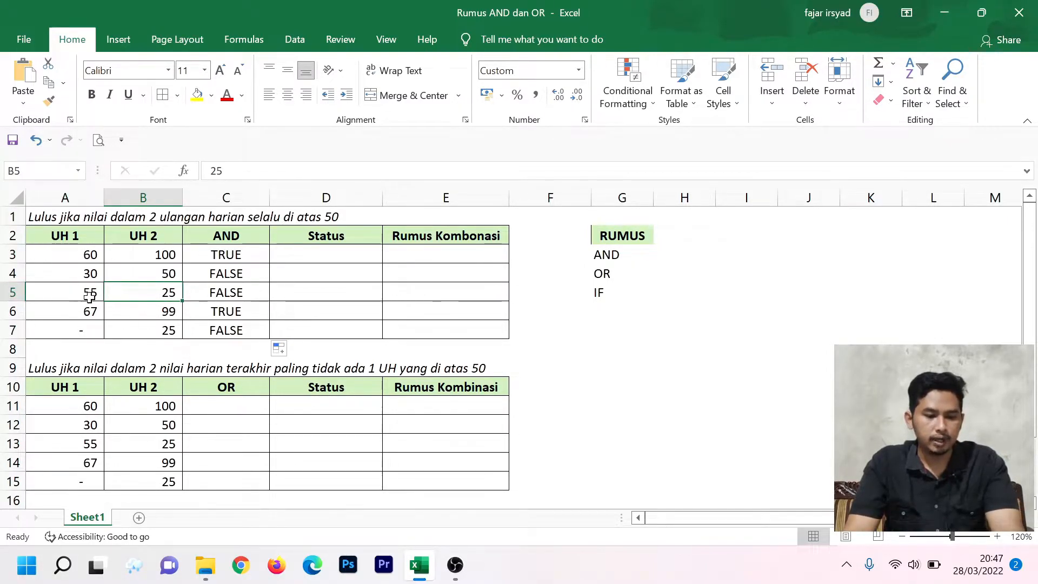
{"action": "left_click", "coordinate": [227, 298]}
{"action": "left_click", "coordinate": [223, 312]}
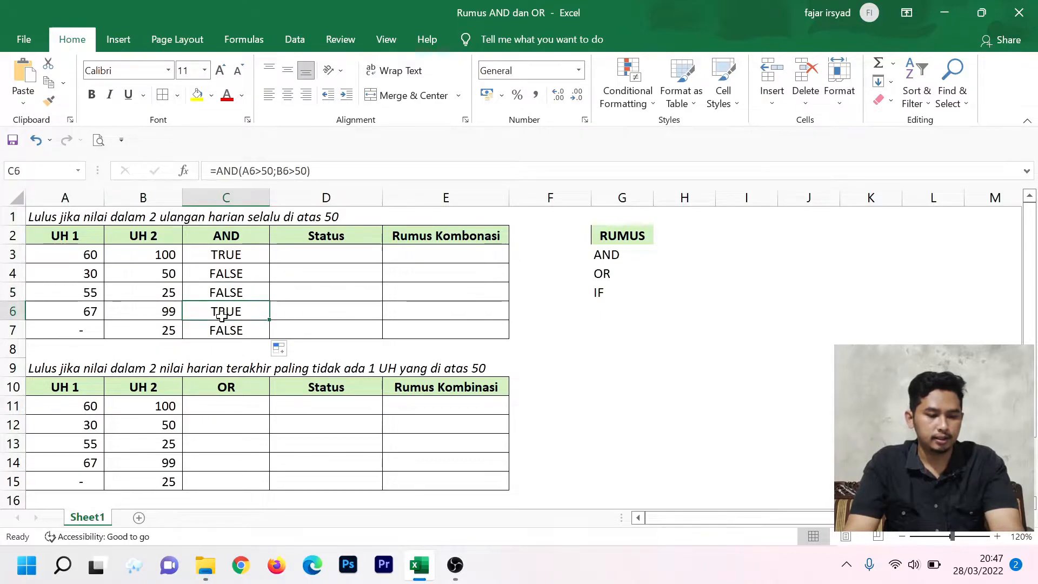
{"action": "left_click", "coordinate": [224, 327]}
{"action": "left_click", "coordinate": [157, 330]}
{"action": "left_click", "coordinate": [64, 324]}
{"action": "left_click", "coordinate": [115, 311]}
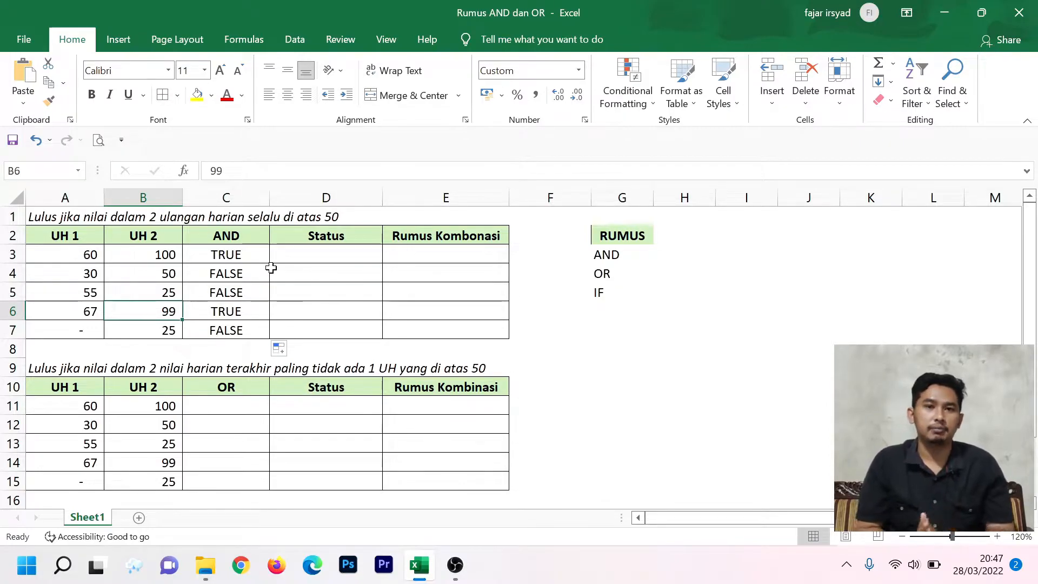
Start an IF formula in Status cell D3 that tests whether the AND result in C3 is true: =IF(C3=TRUE
{"action": "left_click", "coordinate": [332, 249]}
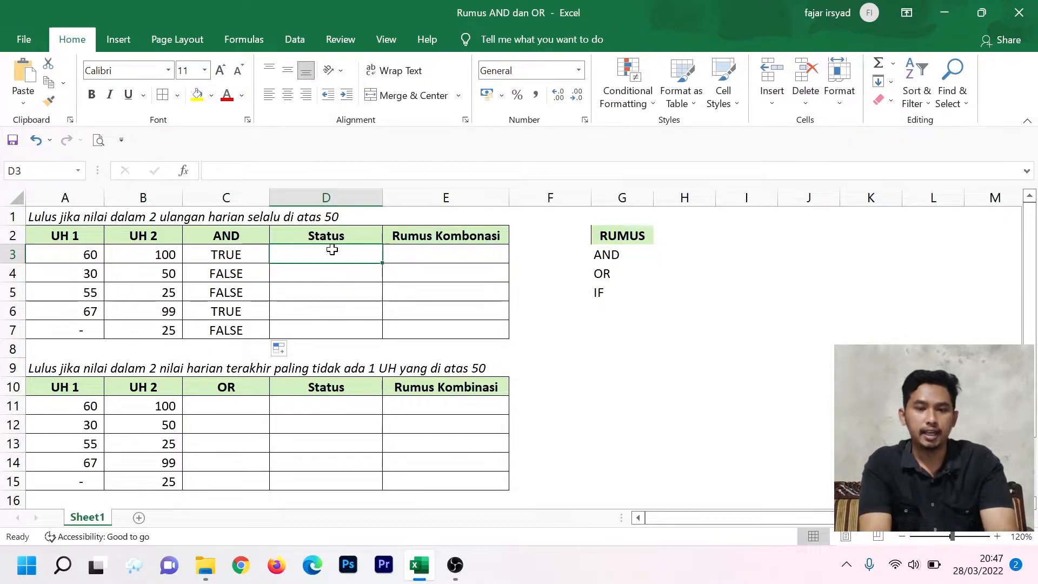
{"action": "type", "text": "=IF"}
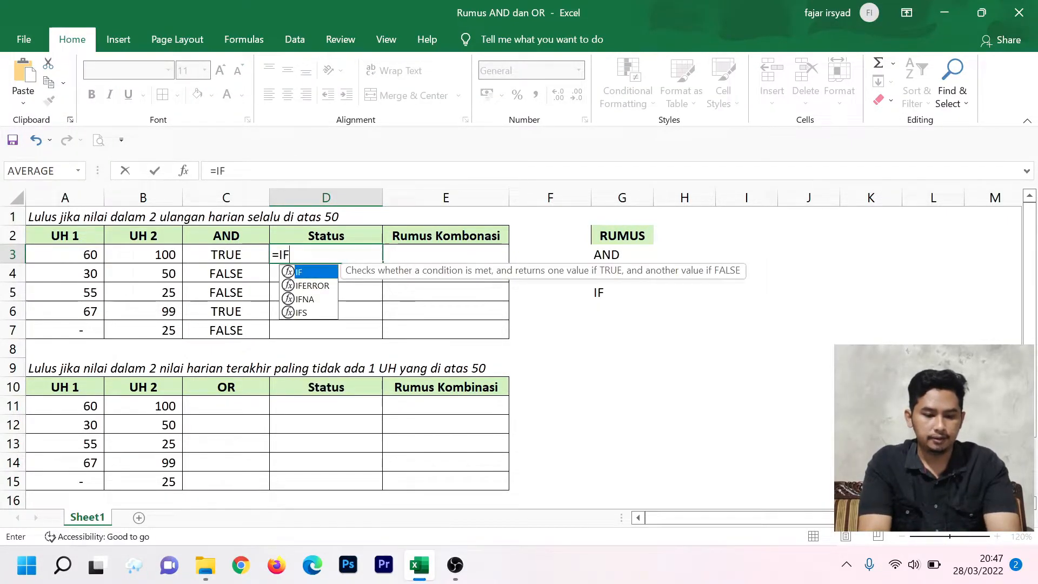
{"action": "type", "text": "("}
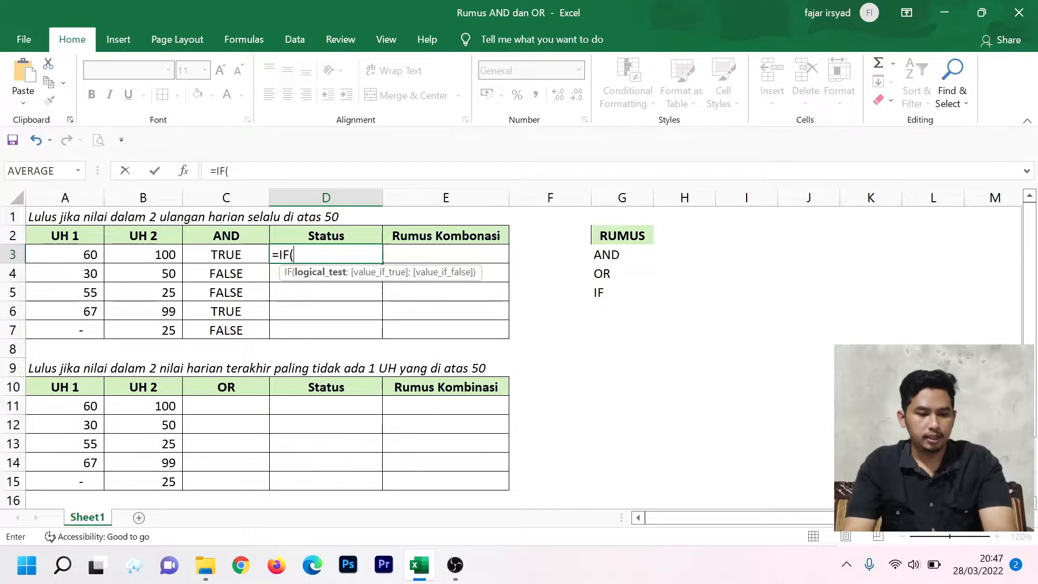
{"action": "left_click", "coordinate": [231, 255]}
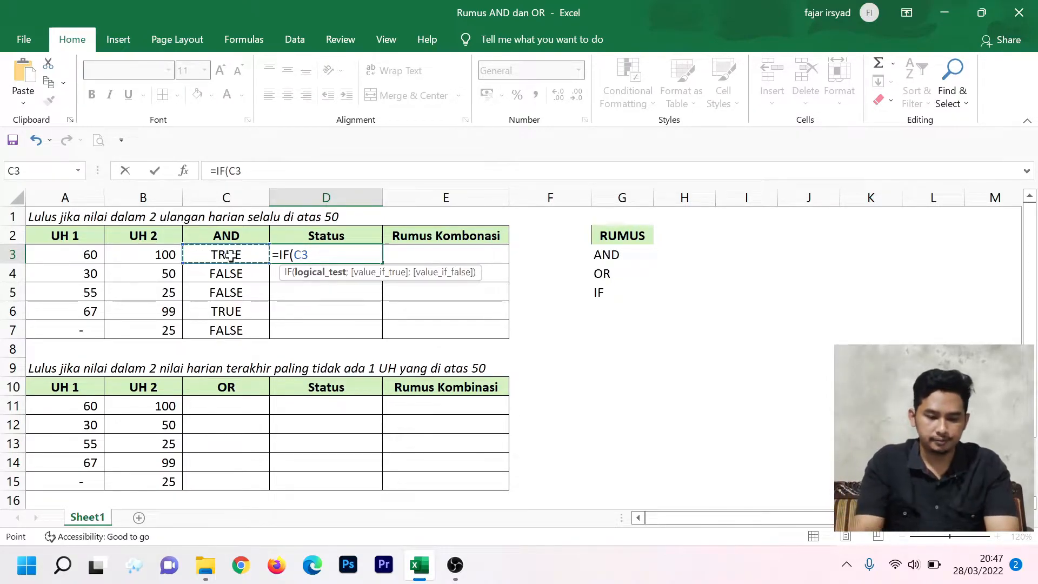
{"action": "type", "text": "("}
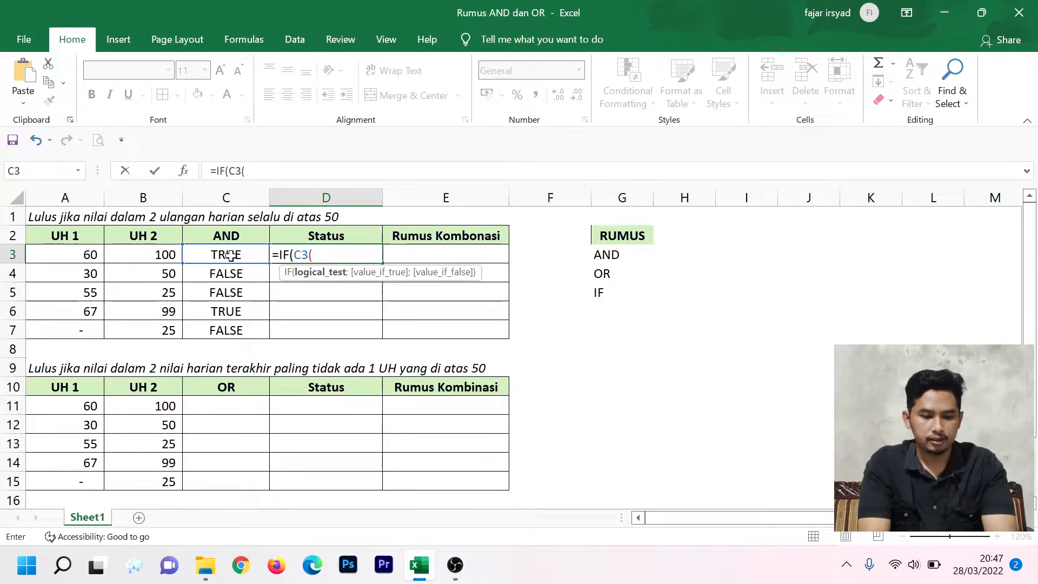
{"action": "key", "text": "BackSpace"}
{"action": "type", "text": "=TRUE"}
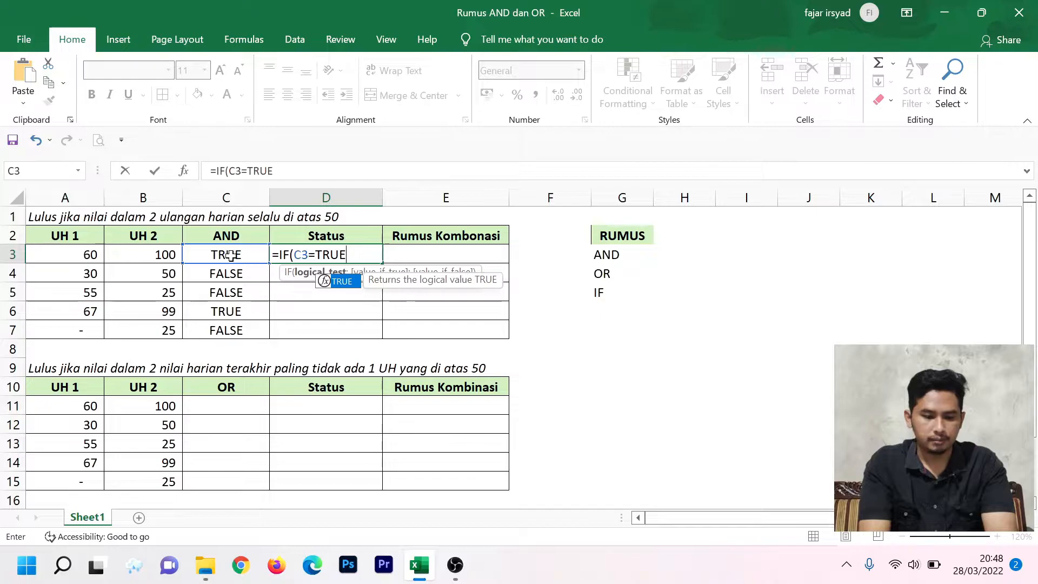
{"action": "type", "text": "\""}
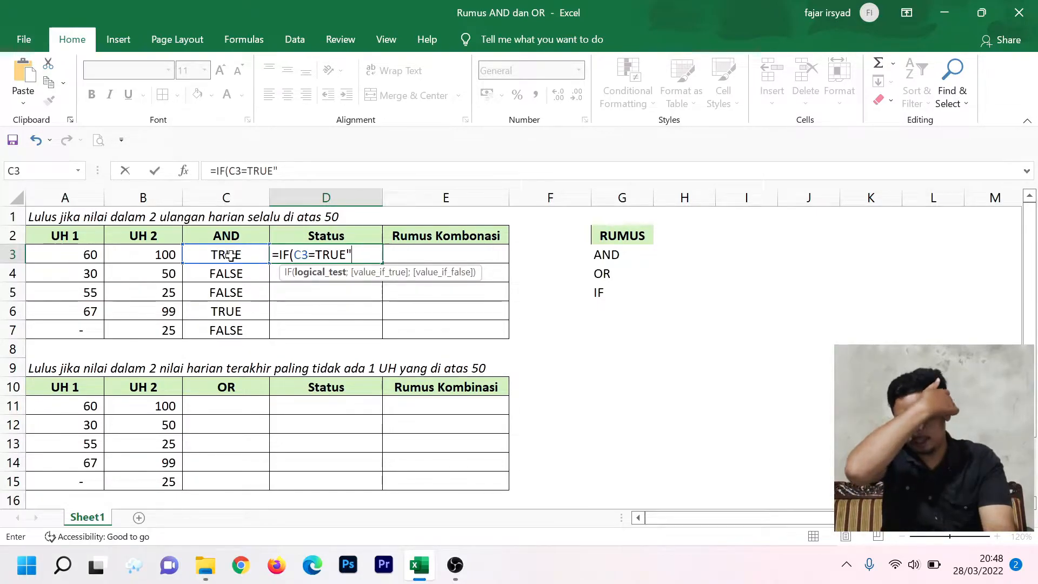
{"action": "key", "text": "BackSpace"}
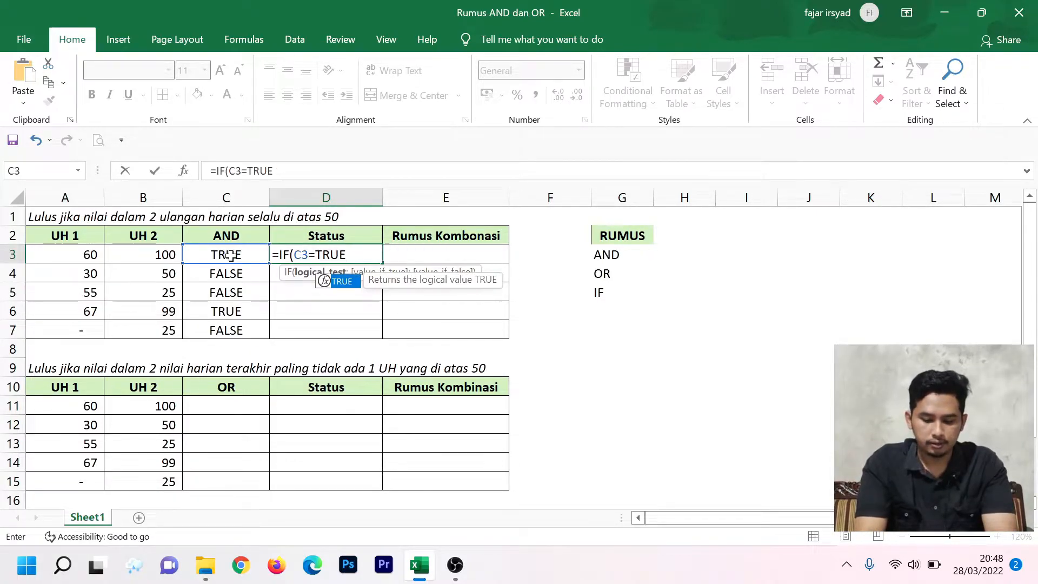
Complete D3's formula with outcomes LULUS if true and TIDAK LULUS if false: =IF(C3=TRUE;"LULUS";"TIDAK LULUS")
{"action": "type", "text": ";:"}
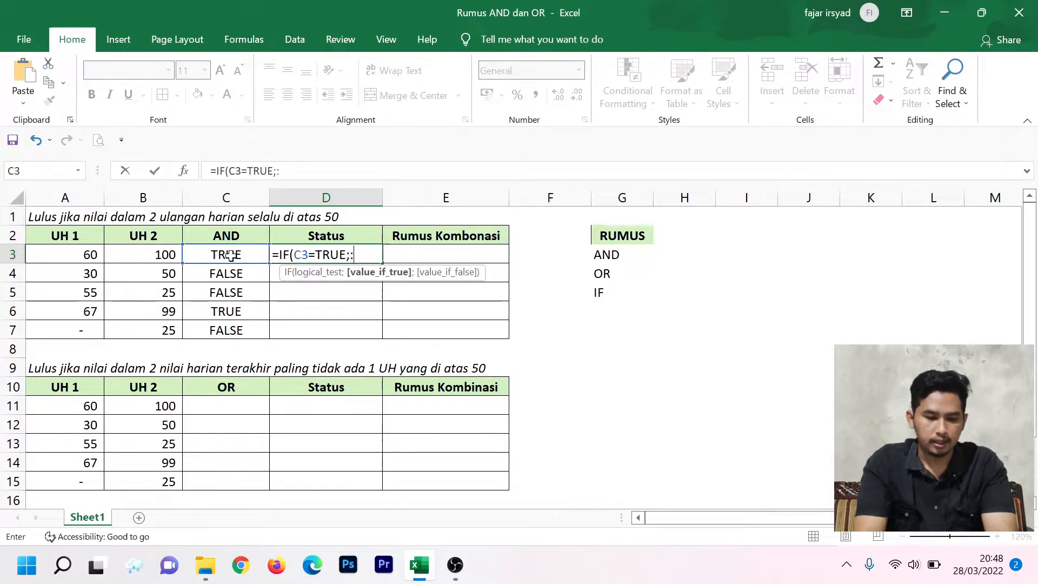
{"action": "key", "text": "BackSpace"}
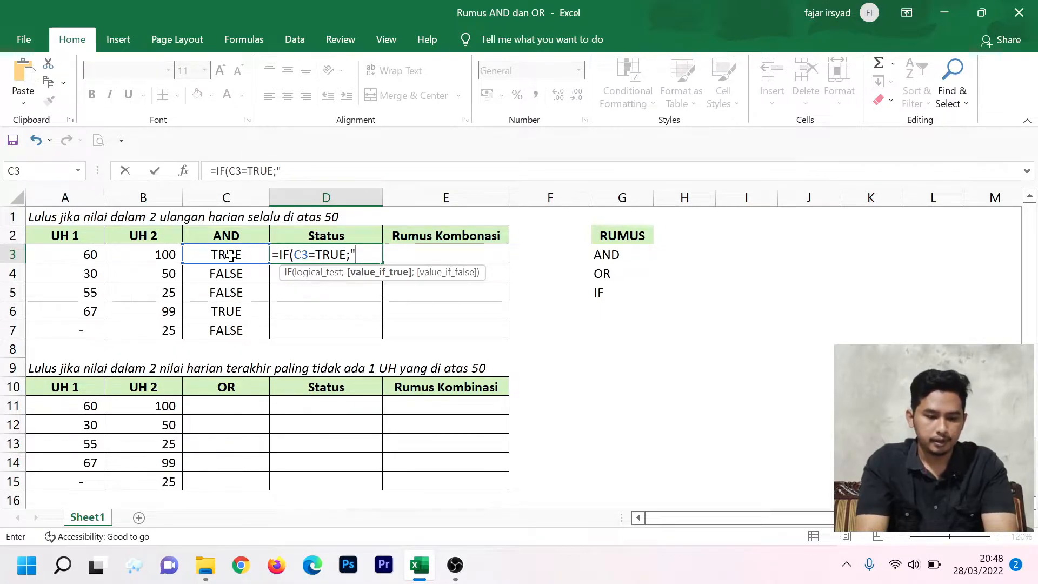
{"action": "type", "text": "TIDAK"}
{"action": "key", "text": "BackSpace"}
{"action": "key", "text": "BackSpace"}
{"action": "key", "text": "BackSpace"}
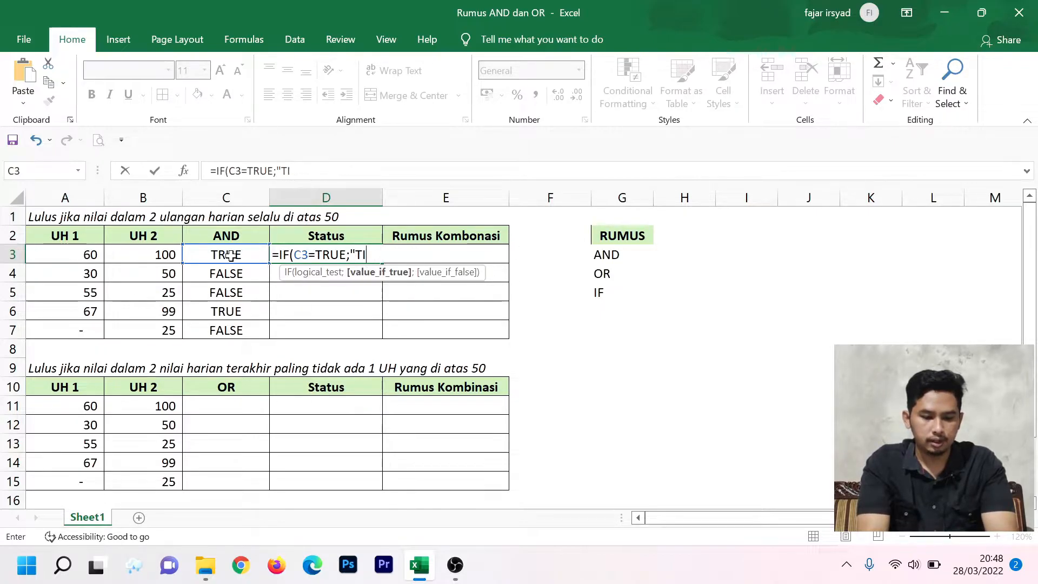
{"action": "type", "text": "LULUS"}
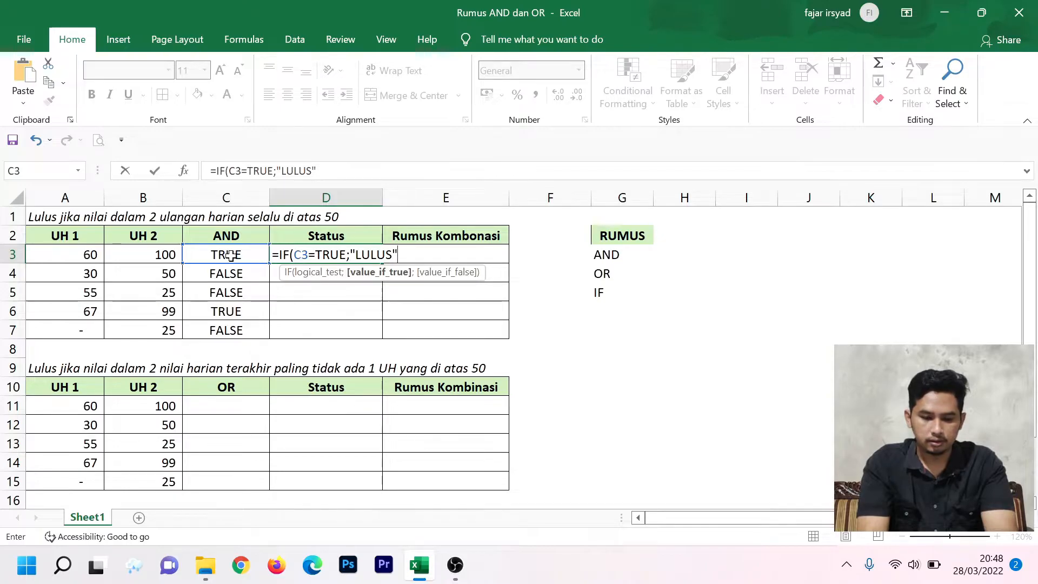
{"action": "type", "text": "\";"}
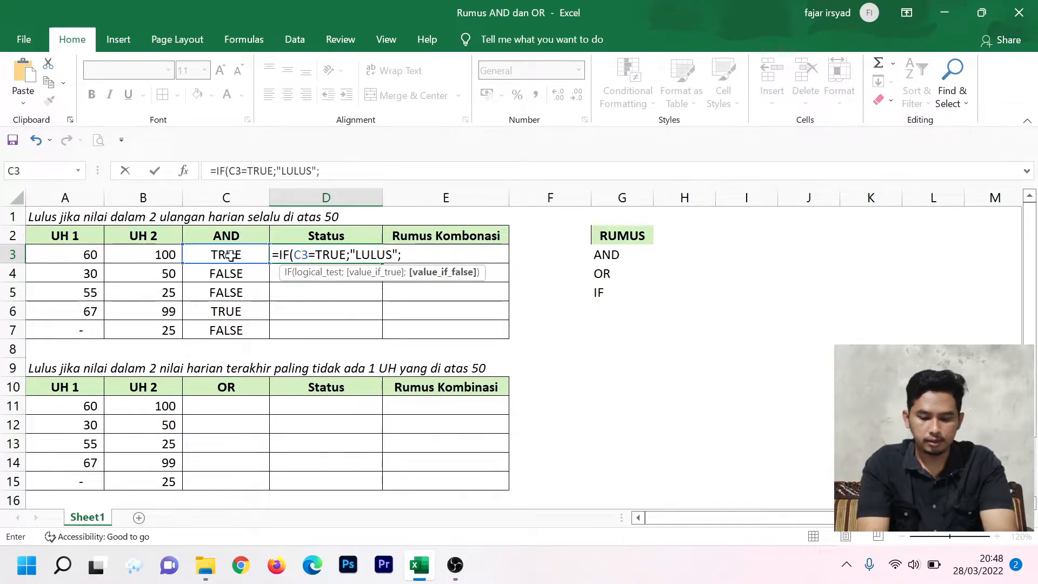
{"action": "type", "text": "\"TIDAK LULUS"}
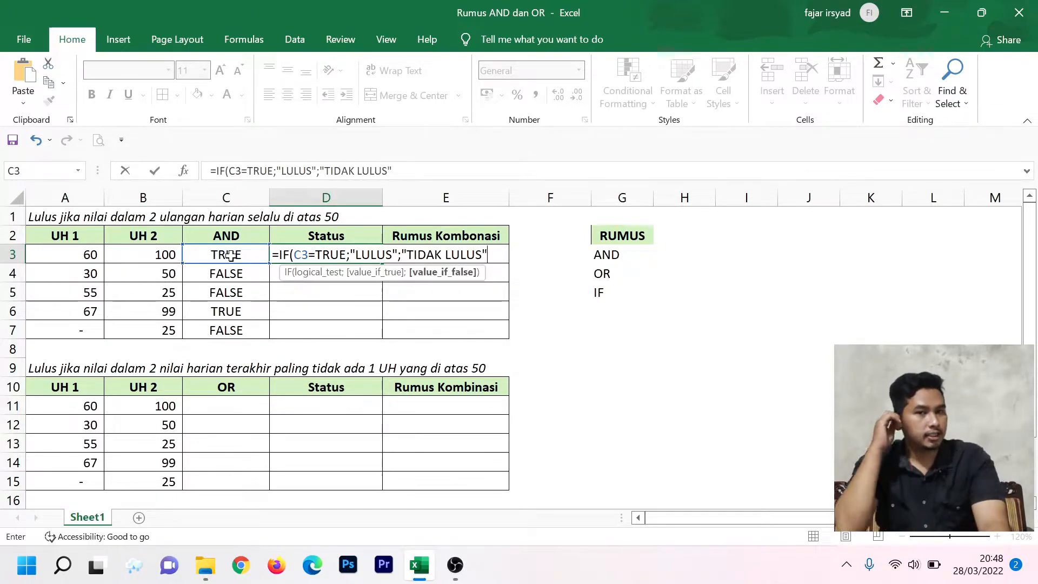
{"action": "type", "text": "\""}
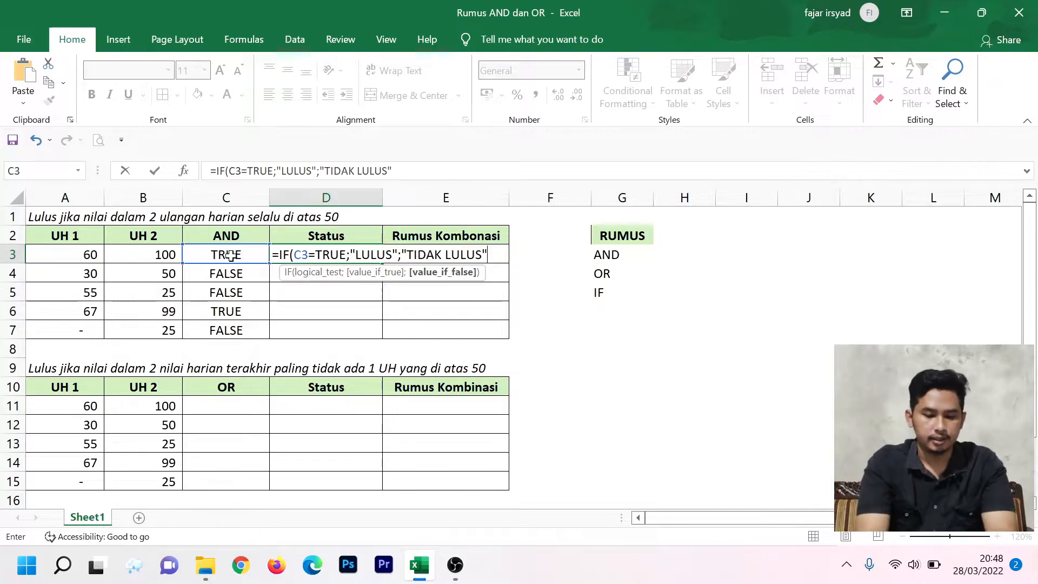
{"action": "type", "text": ")"}
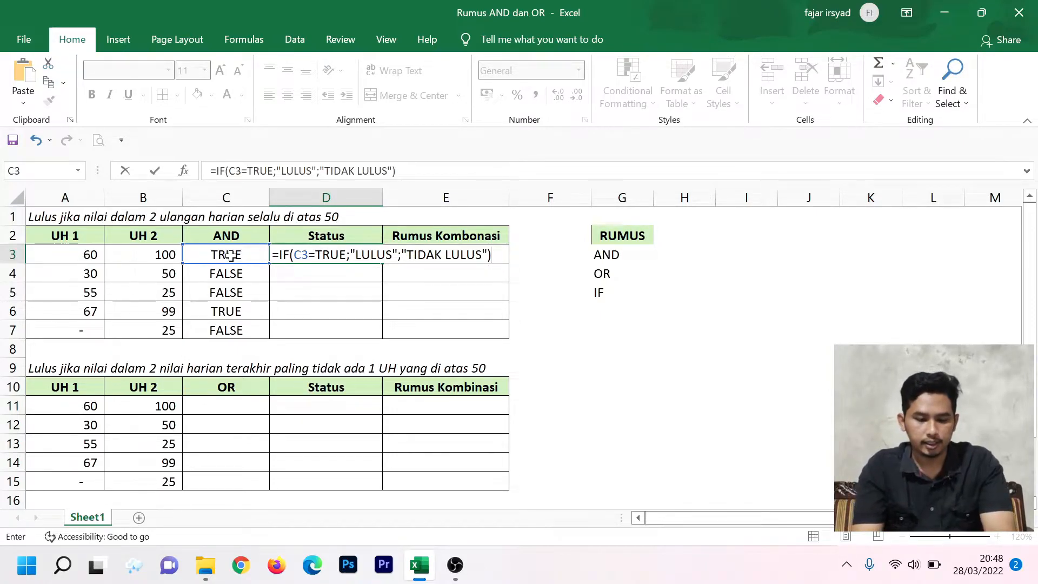
{"action": "key", "text": "Return"}
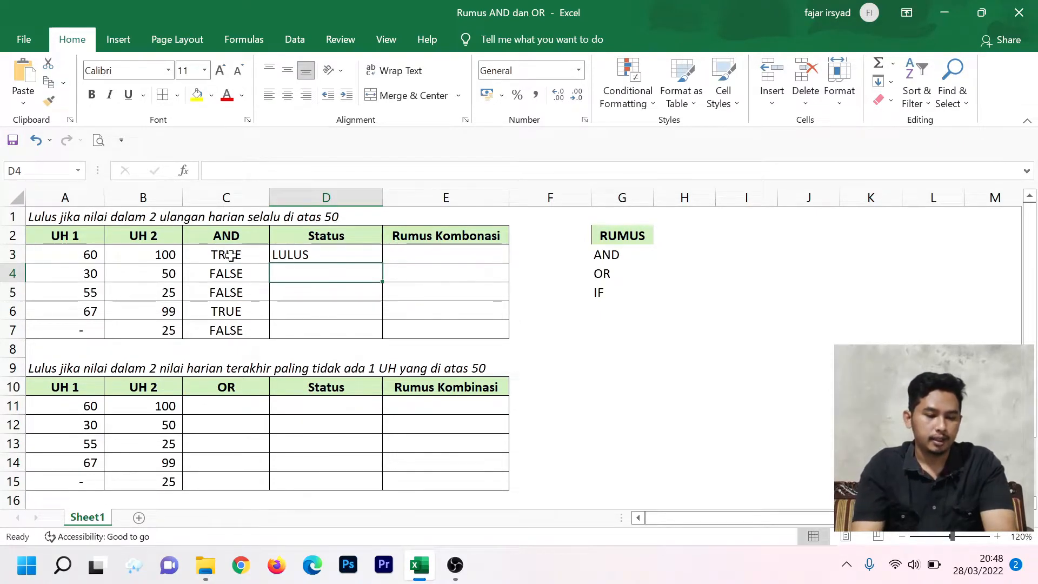
Review the IF formula in D3 and copy it down through D7 to fill the Status column
{"action": "double_click", "coordinate": [338, 259]}
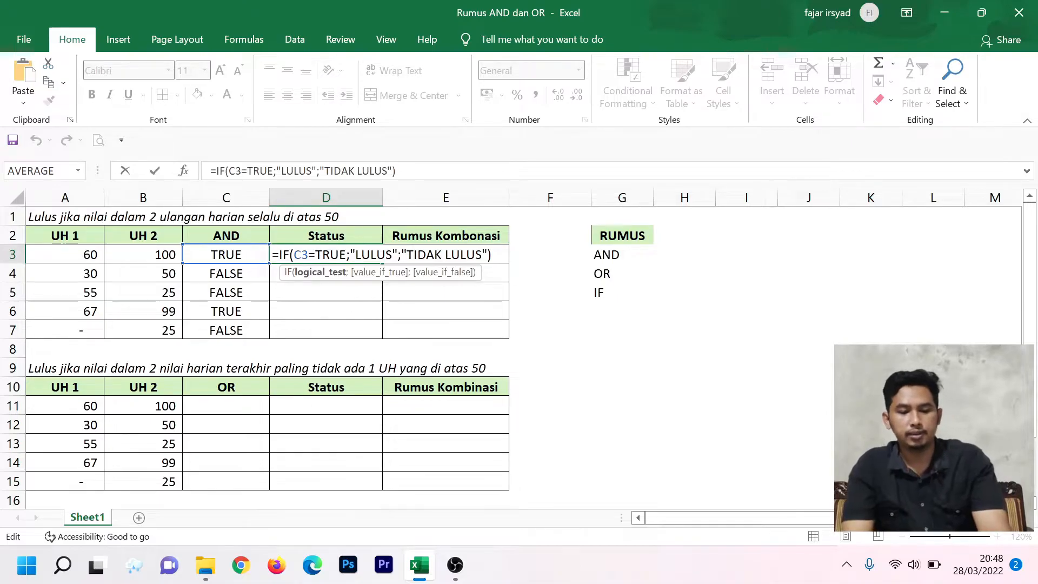
{"action": "key", "text": "Return"}
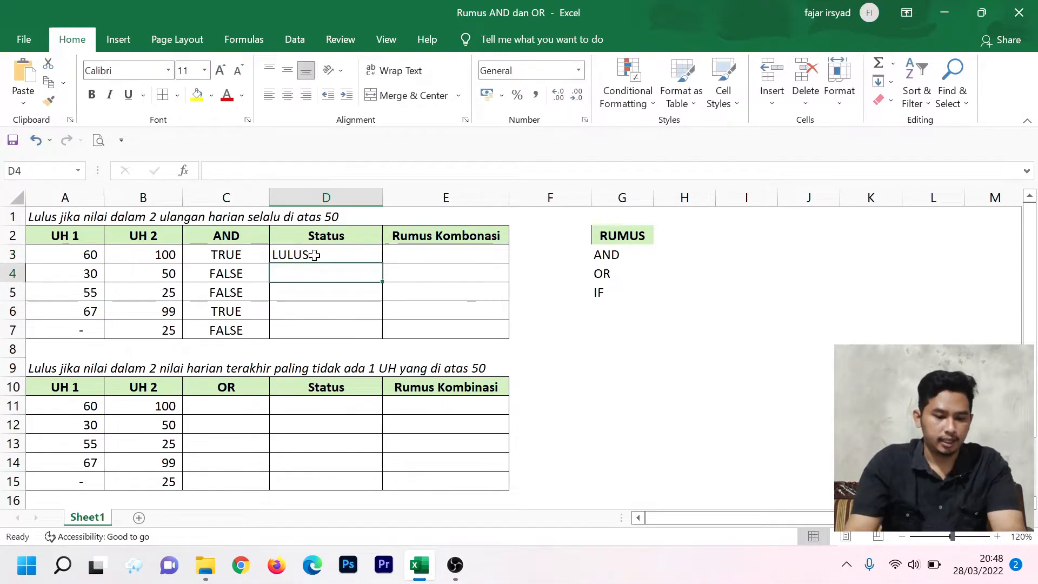
{"action": "left_click", "coordinate": [314, 254]}
{"action": "left_click_drag", "start_coordinate": [383, 264], "coordinate": [379, 335]}
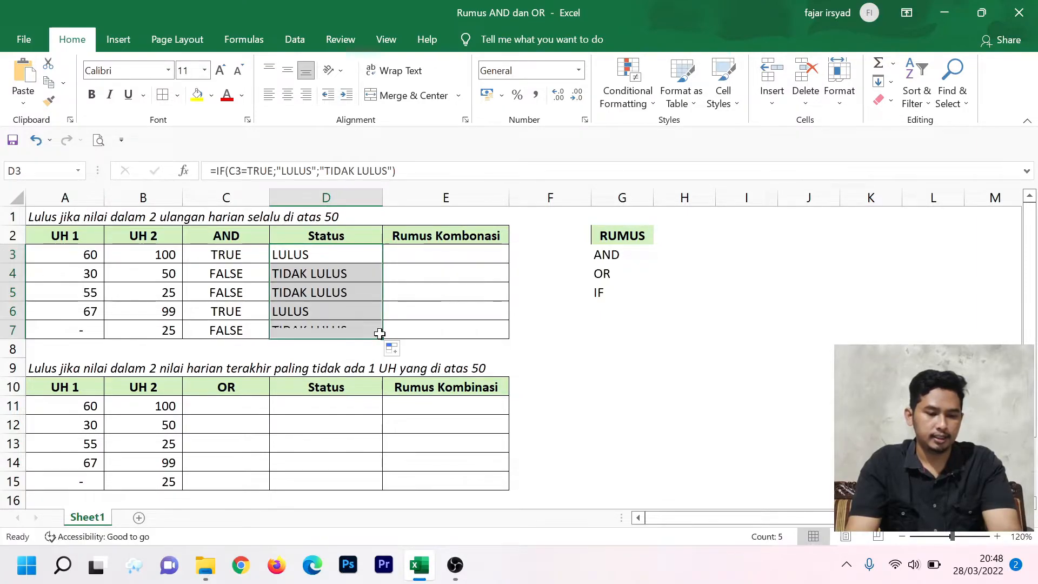
Check the Status results in D3 to D7 against the scores, focusing on the UH 1 and UH 2 values in row 4
{"action": "left_click", "coordinate": [364, 326]}
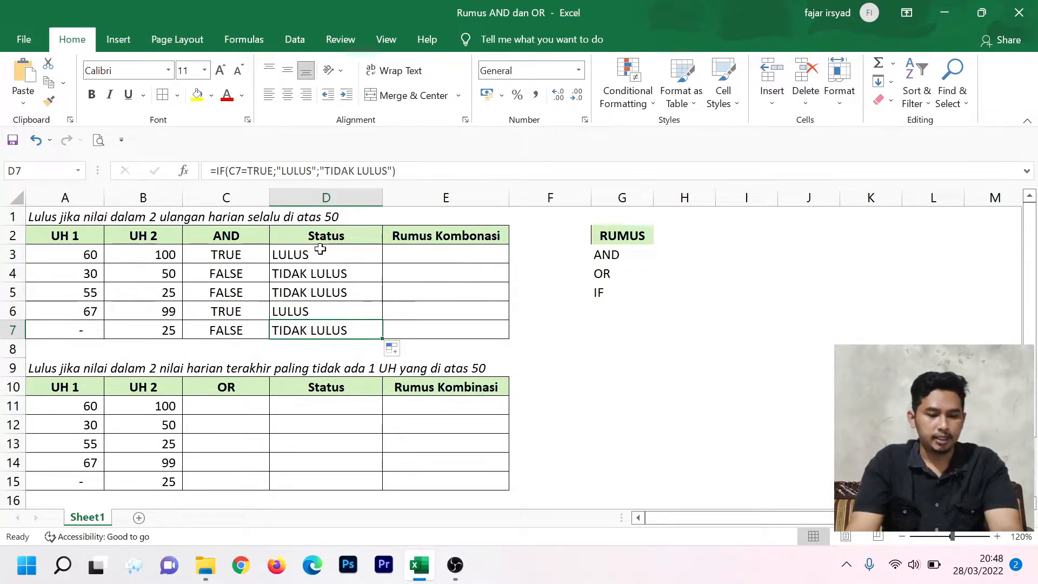
{"action": "left_click", "coordinate": [326, 273]}
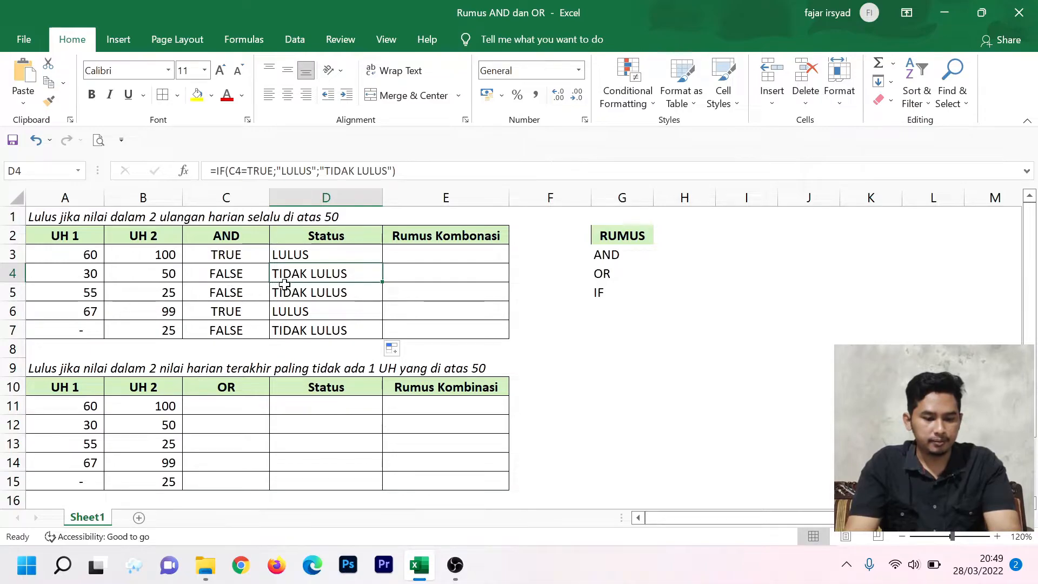
{"action": "left_click", "coordinate": [147, 275]}
{"action": "left_click", "coordinate": [81, 273]}
{"action": "left_click", "coordinate": [140, 277]}
{"action": "left_click", "coordinate": [73, 273]}
{"action": "left_click", "coordinate": [136, 271]}
{"action": "left_click", "coordinate": [92, 273]}
{"action": "left_click", "coordinate": [144, 273]}
{"action": "left_click", "coordinate": [93, 273]}
{"action": "left_click", "coordinate": [152, 277]}
{"action": "left_click", "coordinate": [87, 275]}
{"action": "left_click", "coordinate": [144, 280]}
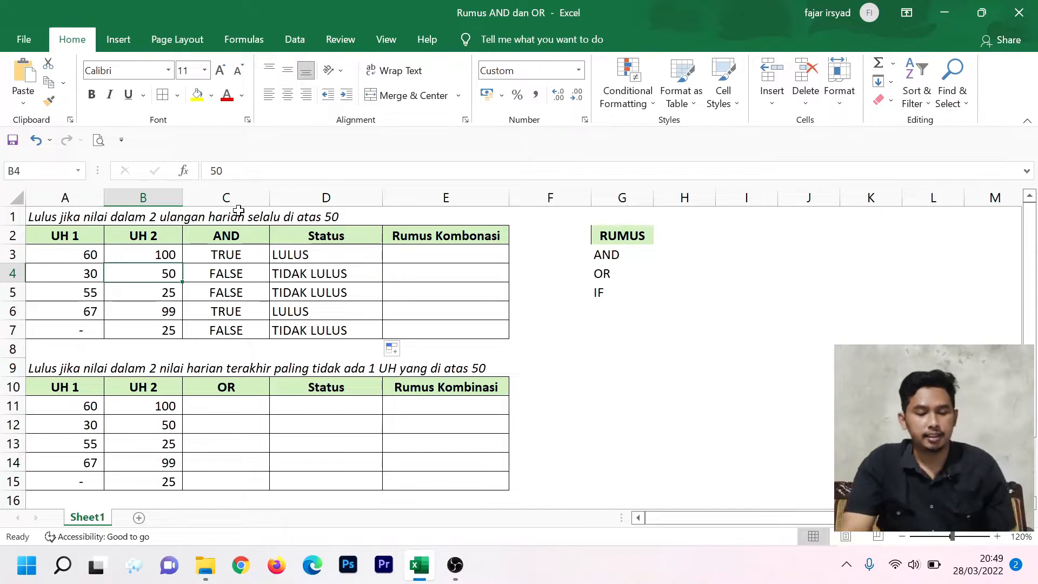
{"action": "left_click", "coordinate": [124, 291]}
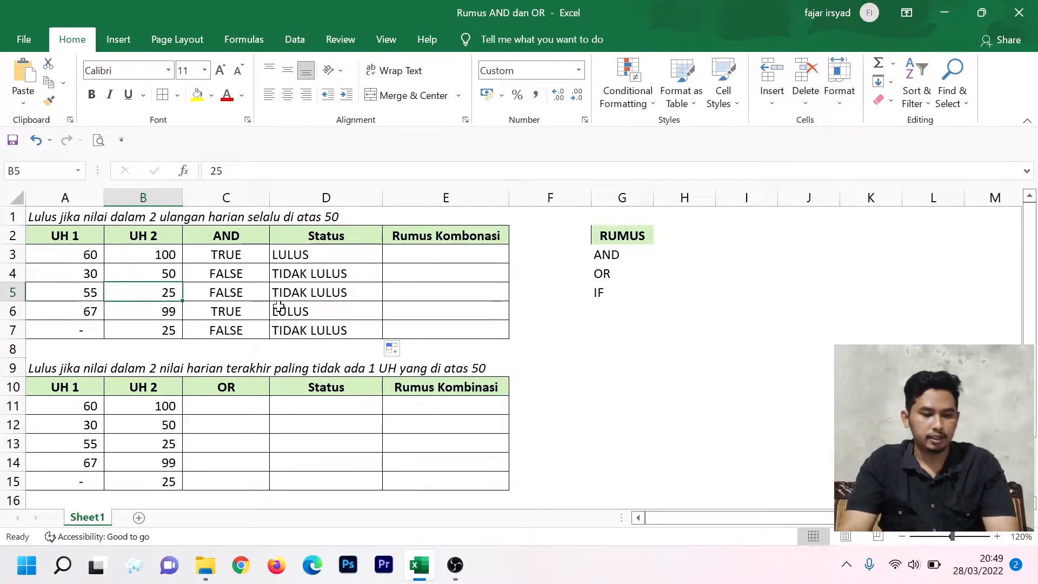
{"action": "left_click_drag", "start_coordinate": [338, 256], "coordinate": [360, 325]}
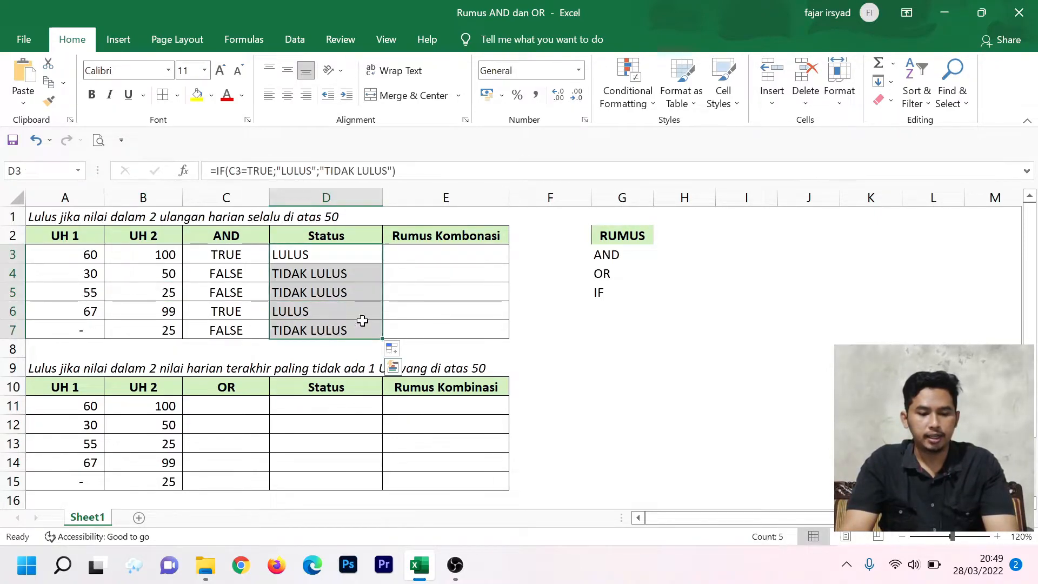
Start a combined formula in E3 that tests whether both UH scores in row 3 exceed 50: =IF(AND(A3>50;B3>50
{"action": "left_click", "coordinate": [444, 257]}
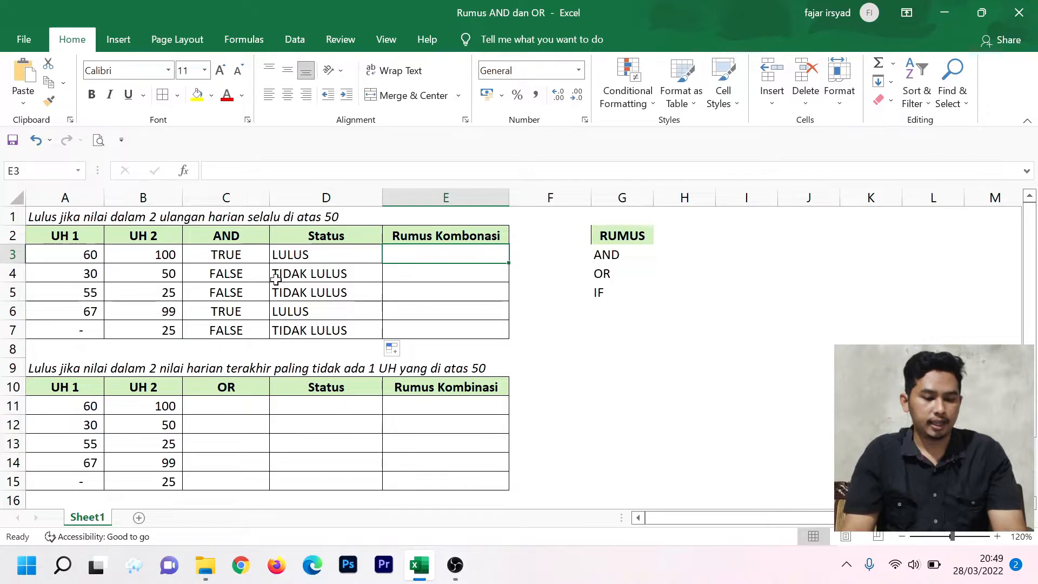
{"action": "left_click", "coordinate": [237, 259]}
{"action": "left_click", "coordinate": [295, 254]}
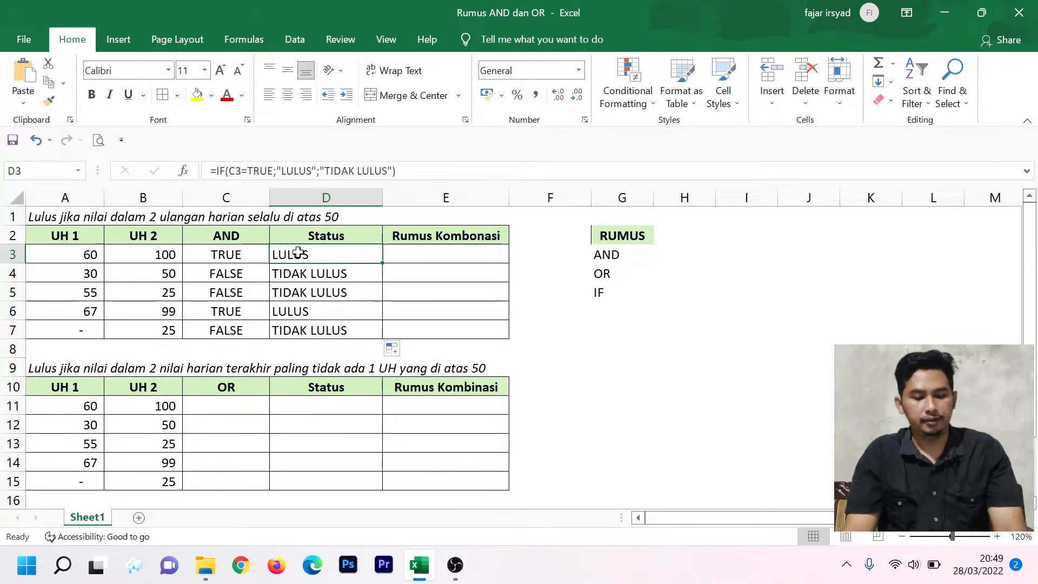
{"action": "left_click", "coordinate": [405, 253]}
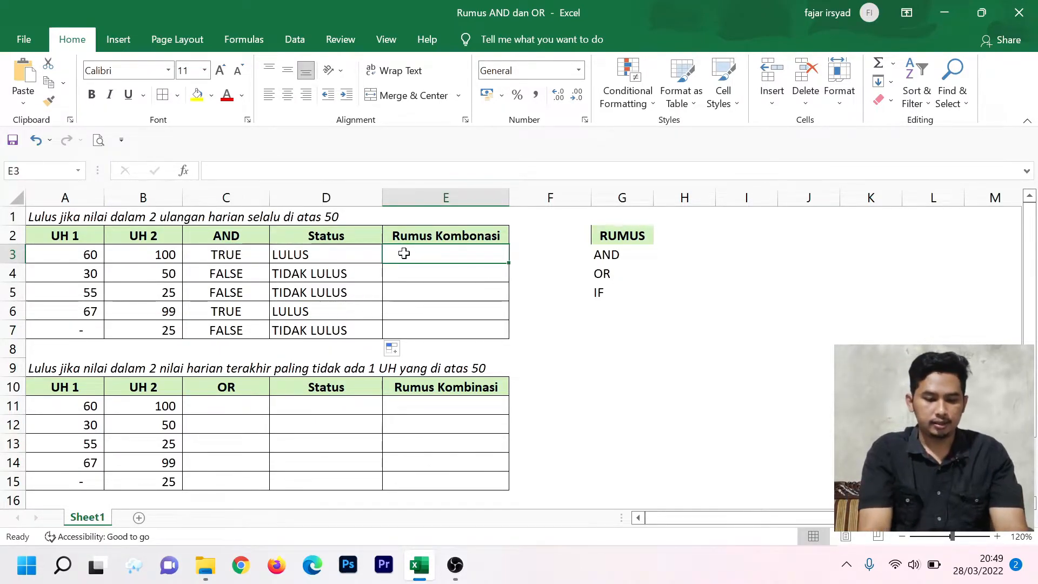
{"action": "type", "text": "=IF"}
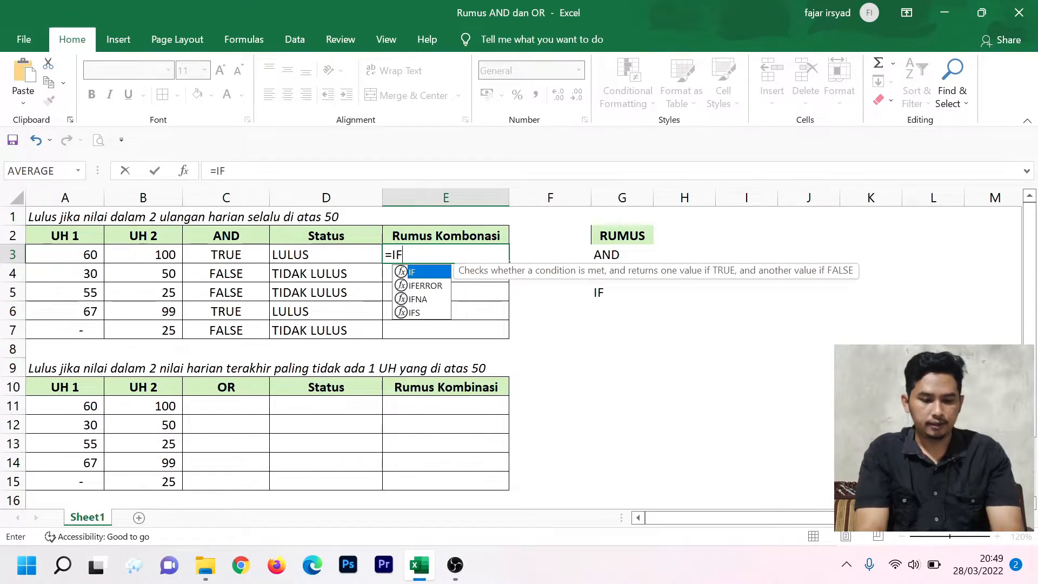
{"action": "type", "text": "(AND"}
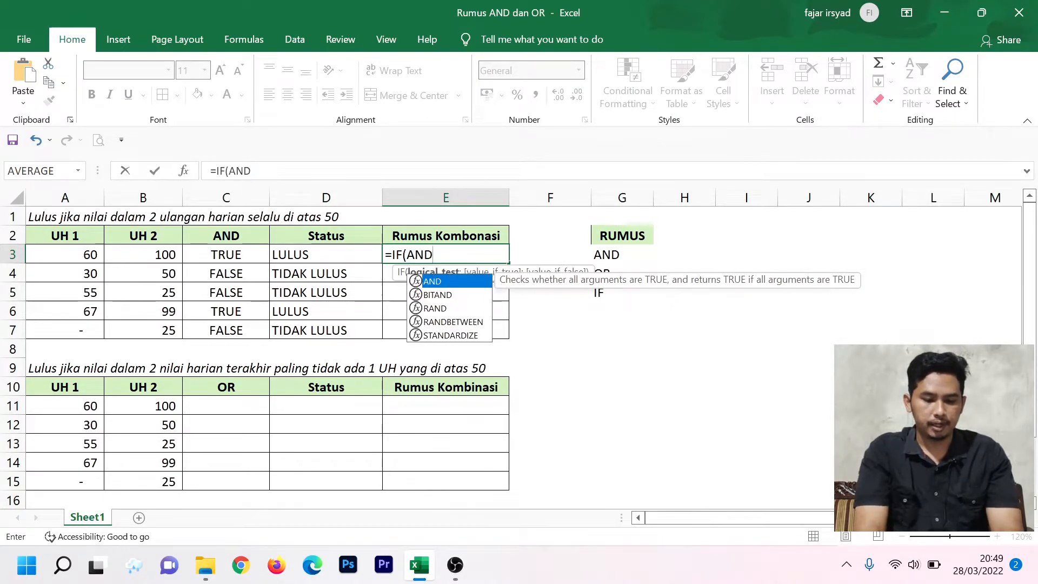
{"action": "type", "text": "("}
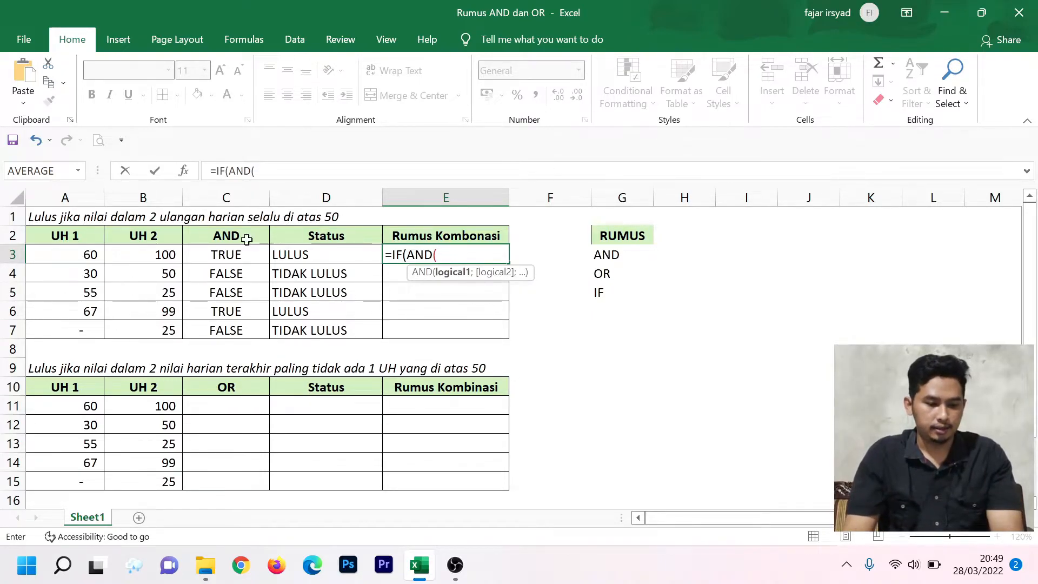
{"action": "left_click", "coordinate": [83, 255]}
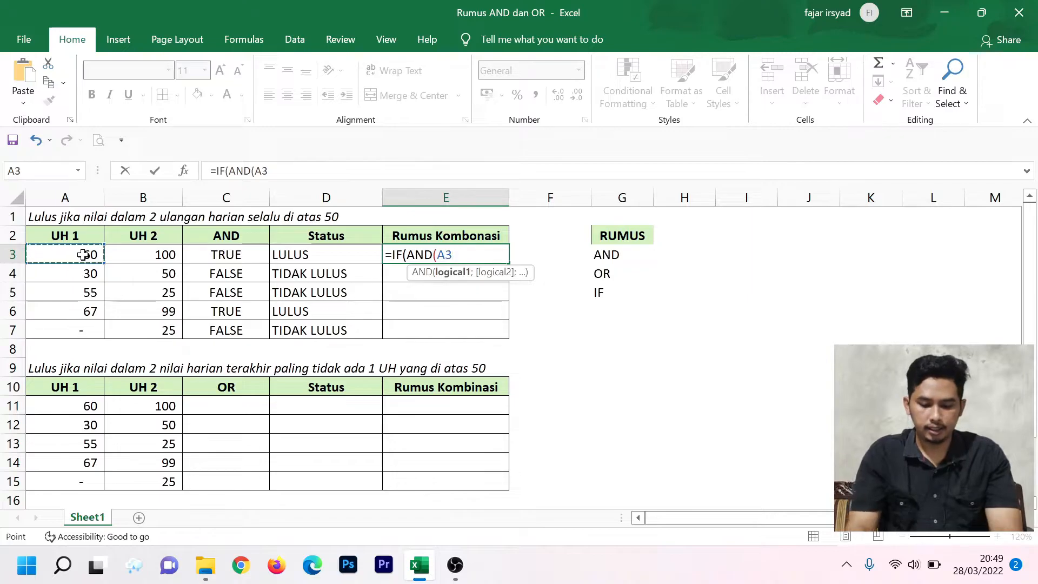
{"action": "type", "text": ">"}
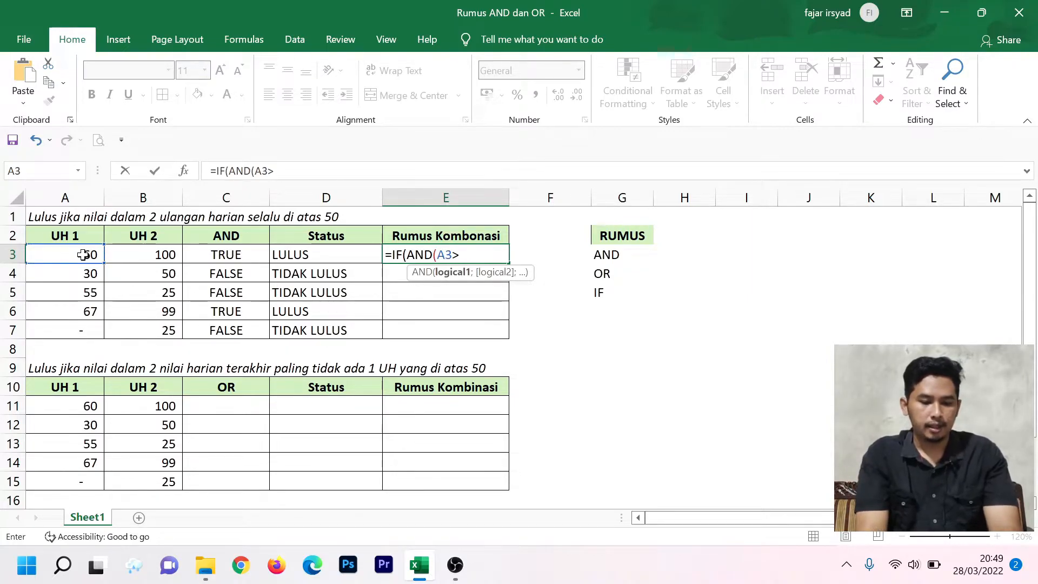
{"action": "type", "text": "50;"}
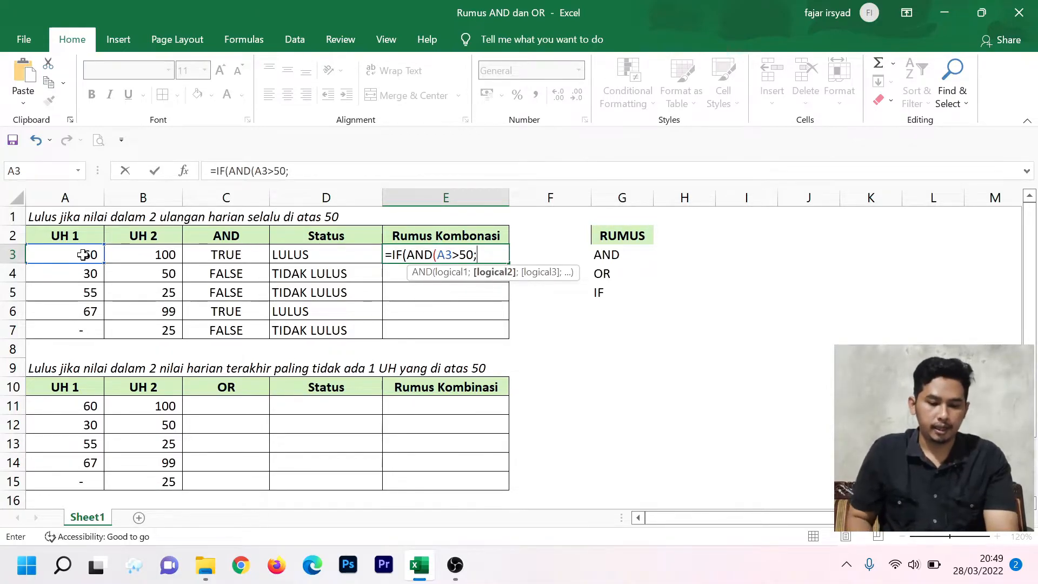
{"action": "left_click", "coordinate": [160, 256]}
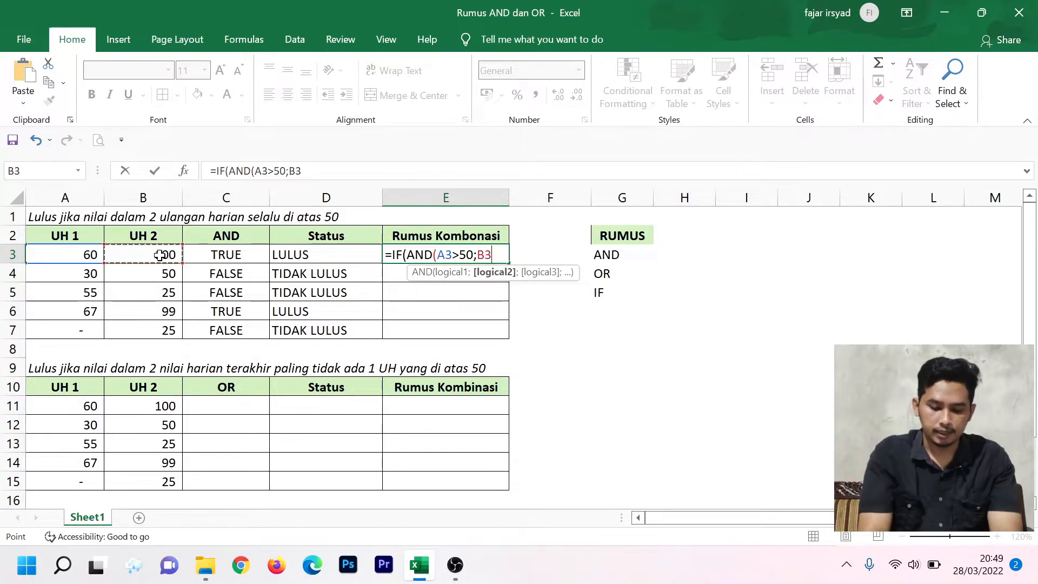
{"action": "type", "text": ">50"}
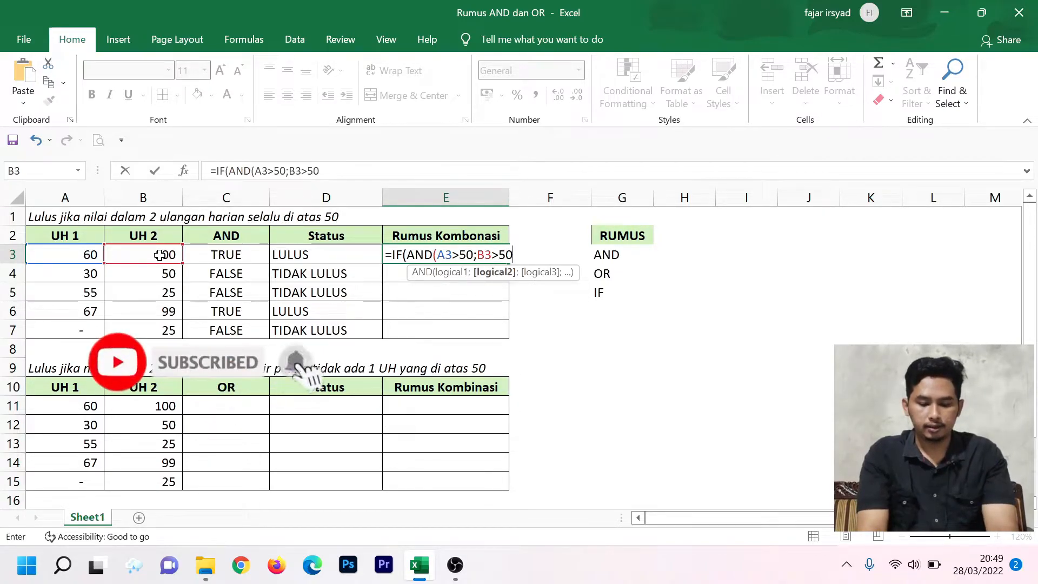
Add the outcomes "LULUS" and "TIDAK LULUS" to E3's combined formula, end it with one closing parenthesis and try to enter it
{"action": "type", "text": ";"}
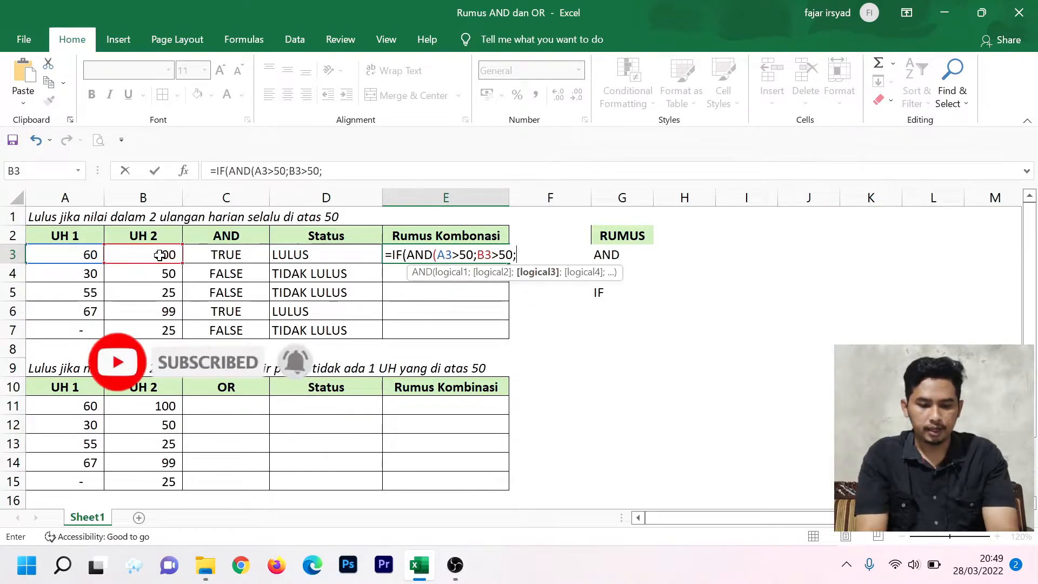
{"action": "type", "text": "\"LULUS"}
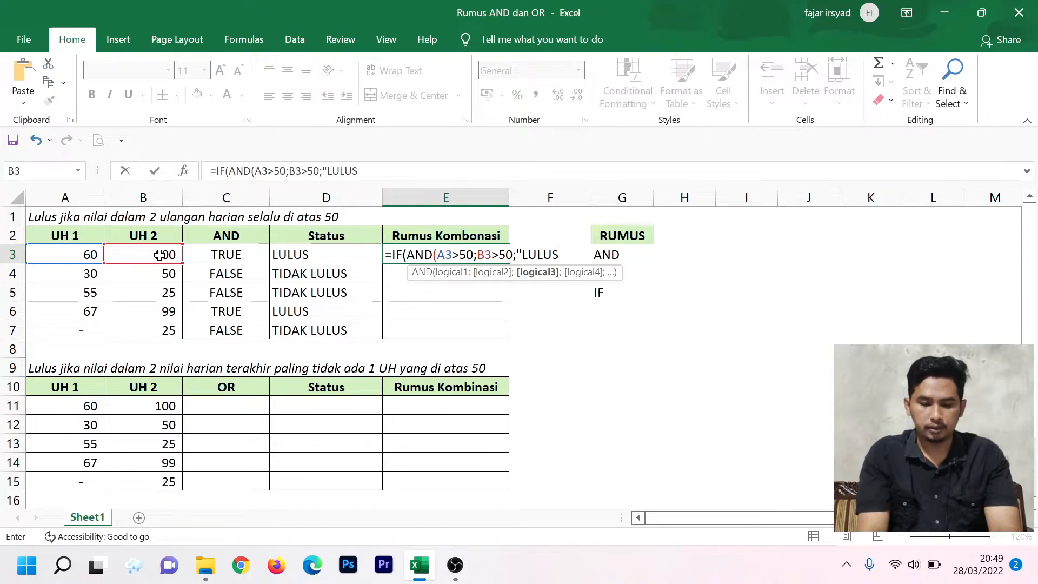
{"action": "type", "text": "\""}
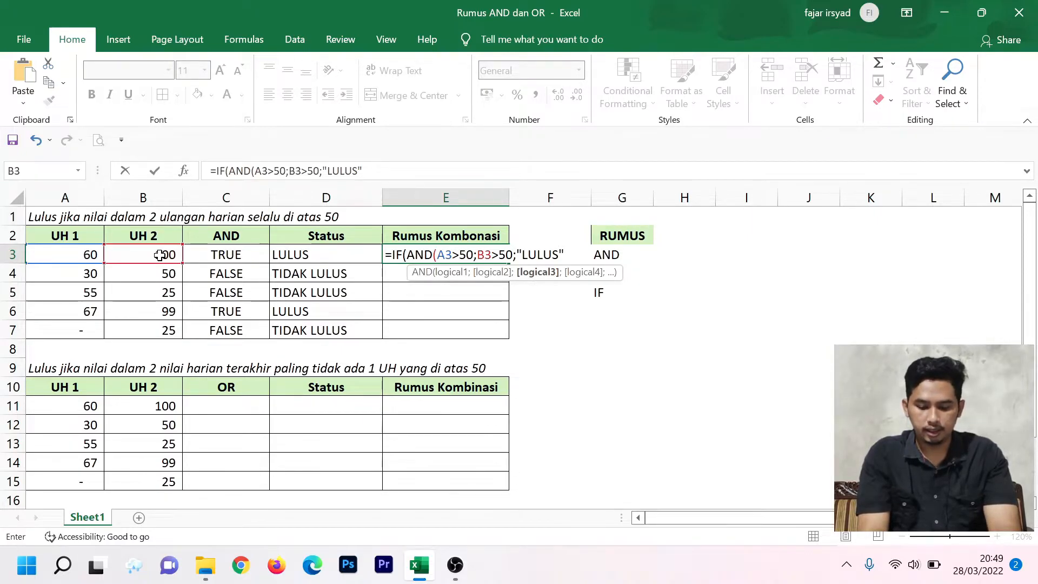
{"action": "type", "text": ";"}
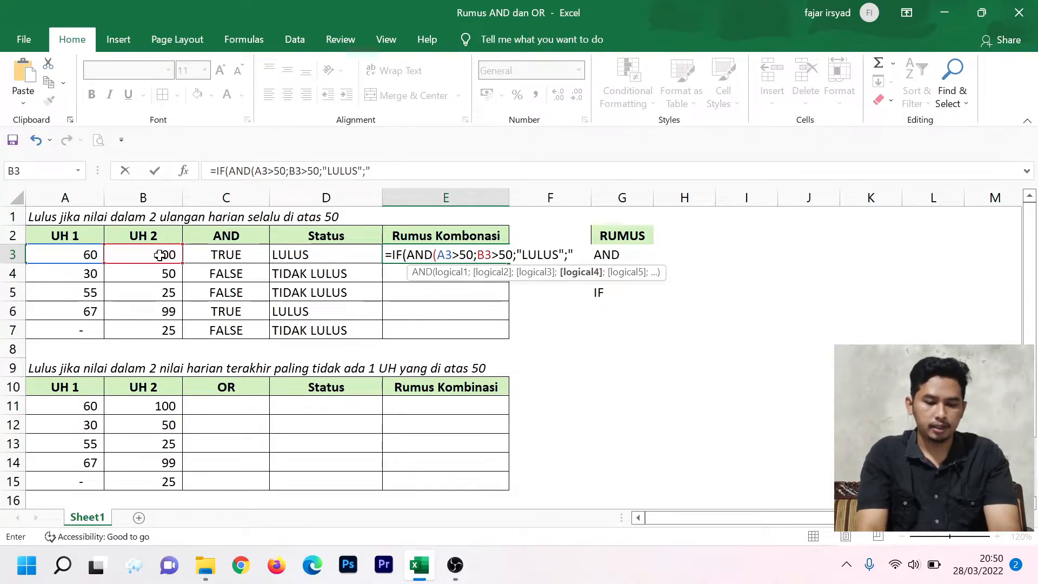
{"action": "type", "text": "\"TIDAL"}
{"action": "key", "text": "BackSpace"}
{"action": "type", "text": "K LUL"}
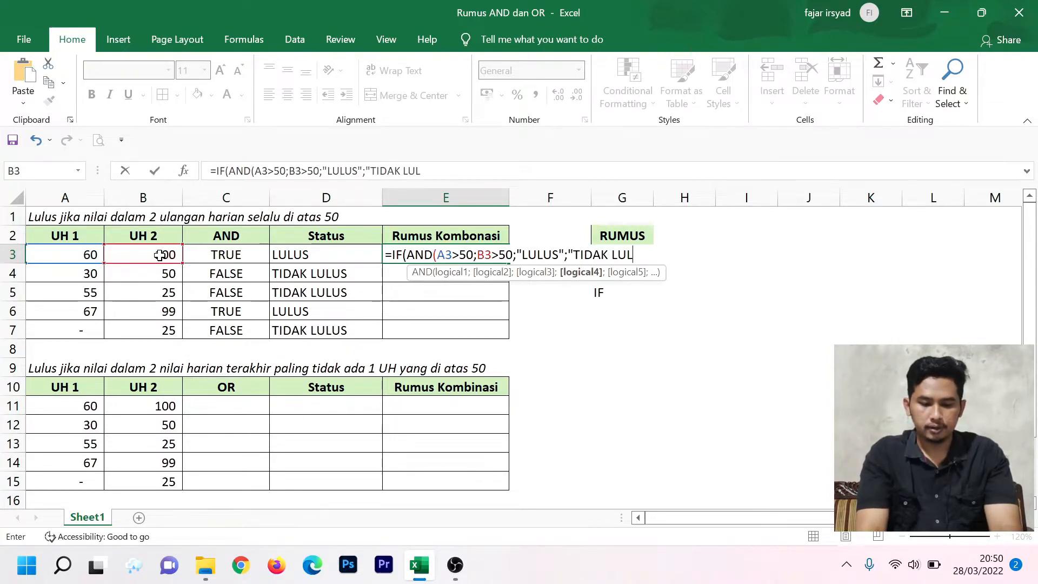
{"action": "type", "text": "US\")"}
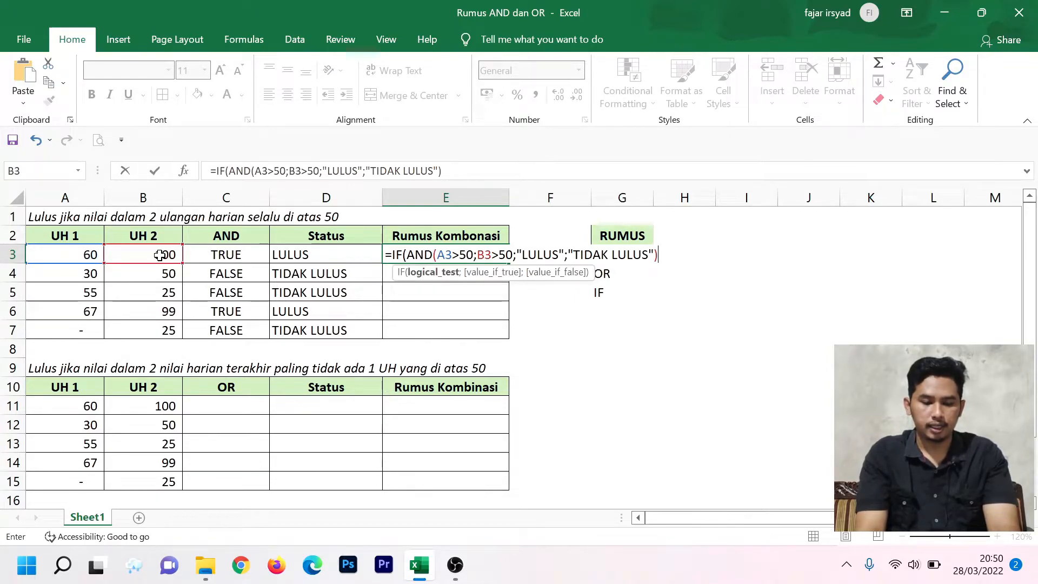
{"action": "key", "text": "Return"}
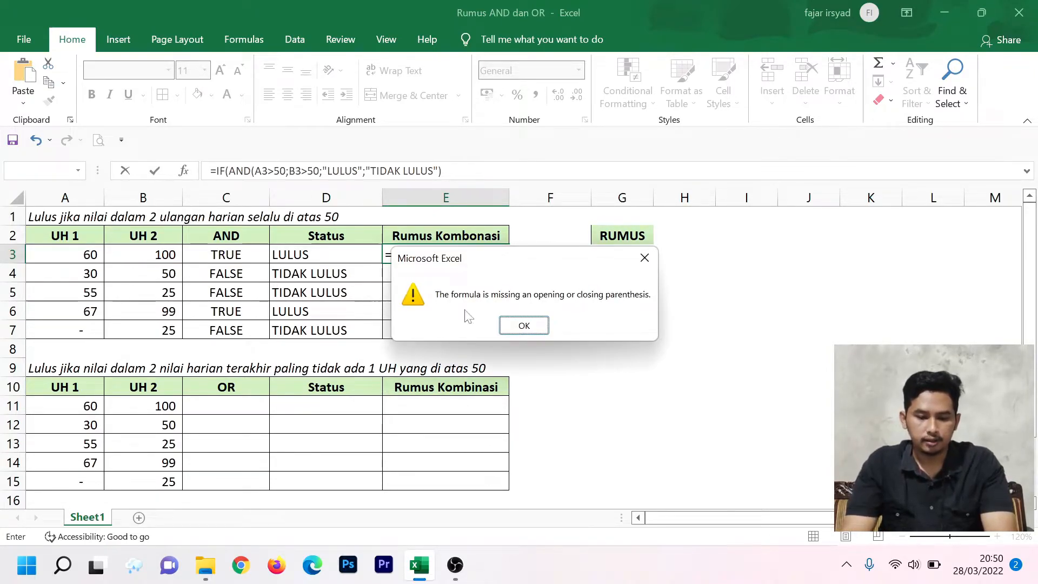
{"action": "left_click", "coordinate": [526, 327]}
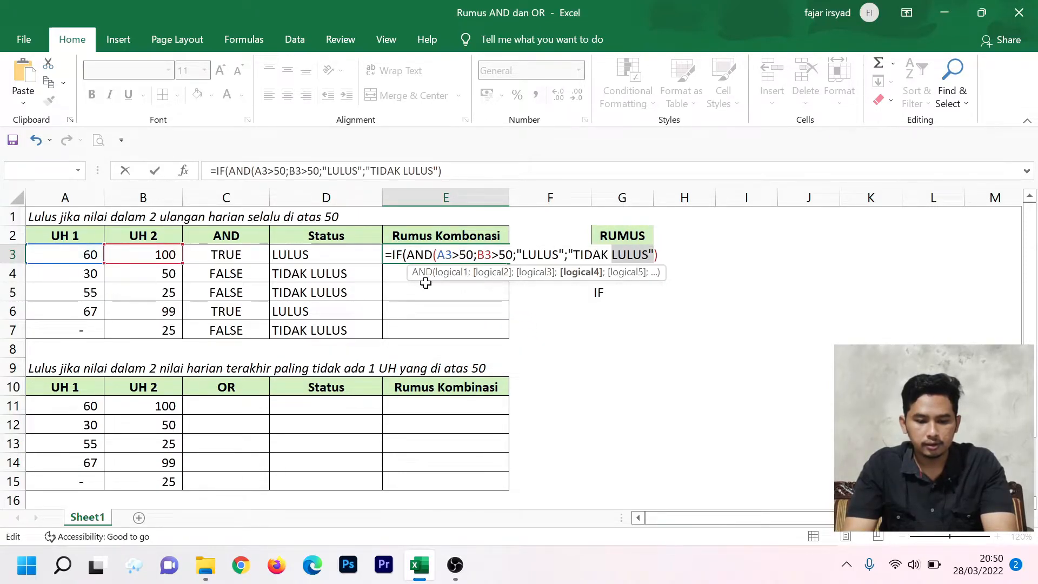
Close the AND function after B3>50 and enter E3's formula as =IF(AND(A3>50;B3>50);"LULUS";"TIDAK LULUS")
{"action": "left_click", "coordinate": [513, 255]}
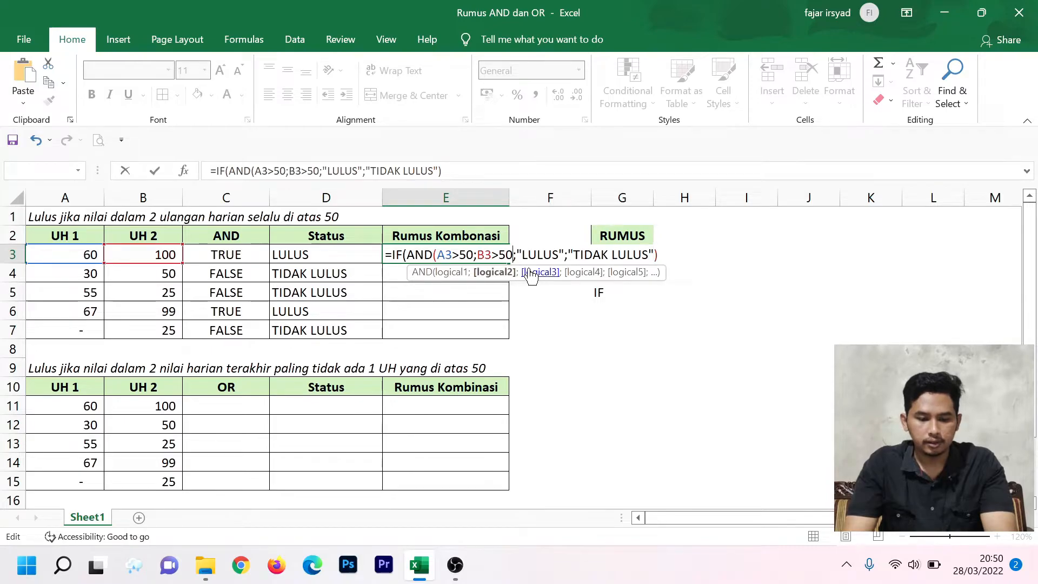
{"action": "type", "text": ")"}
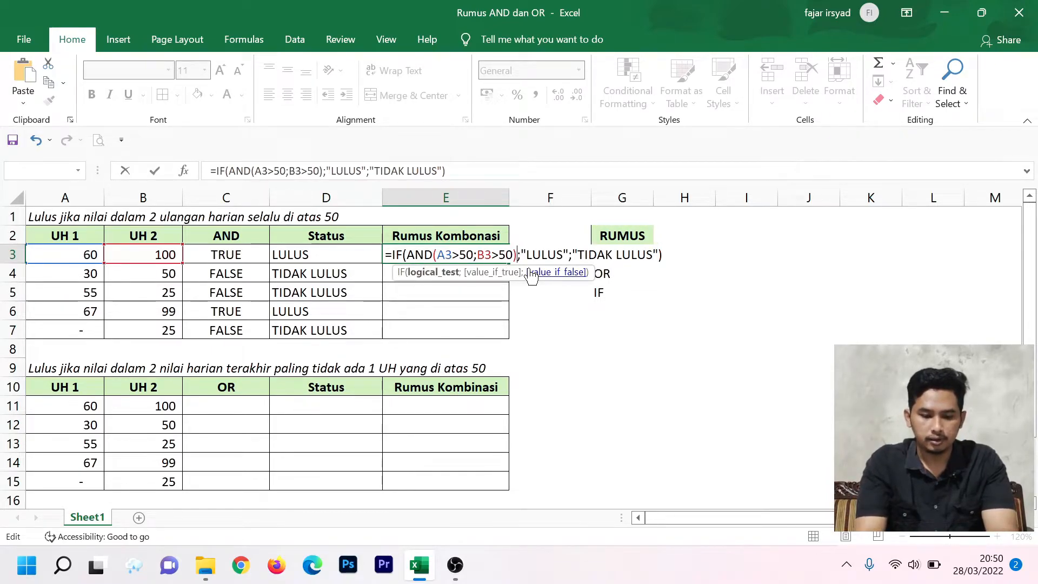
{"action": "key", "text": "Return"}
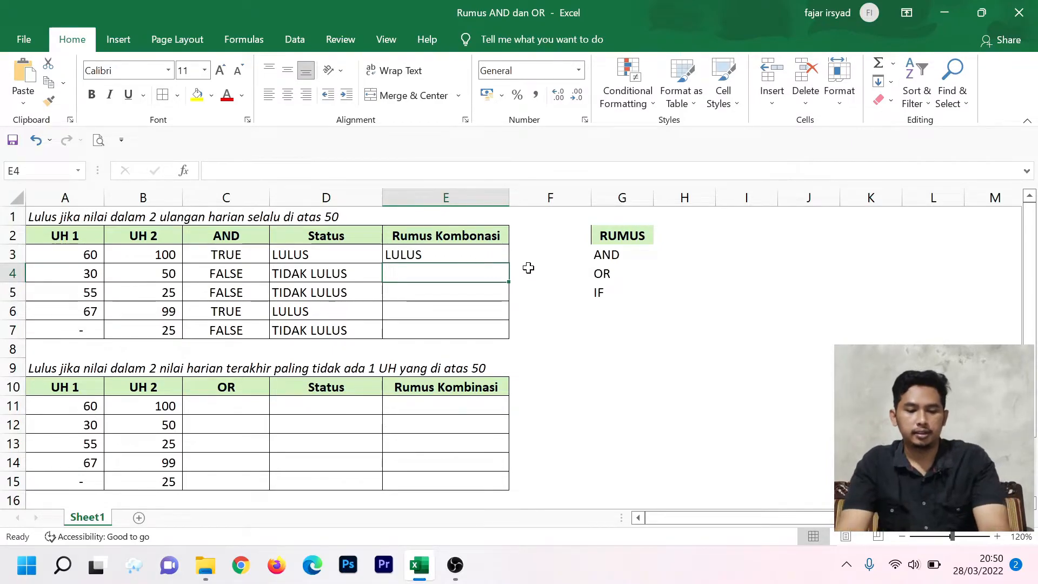
Review the combined IF and AND formula in E3 and copy it down through E7
{"action": "left_click", "coordinate": [470, 254]}
{"action": "double_click", "coordinate": [471, 254]}
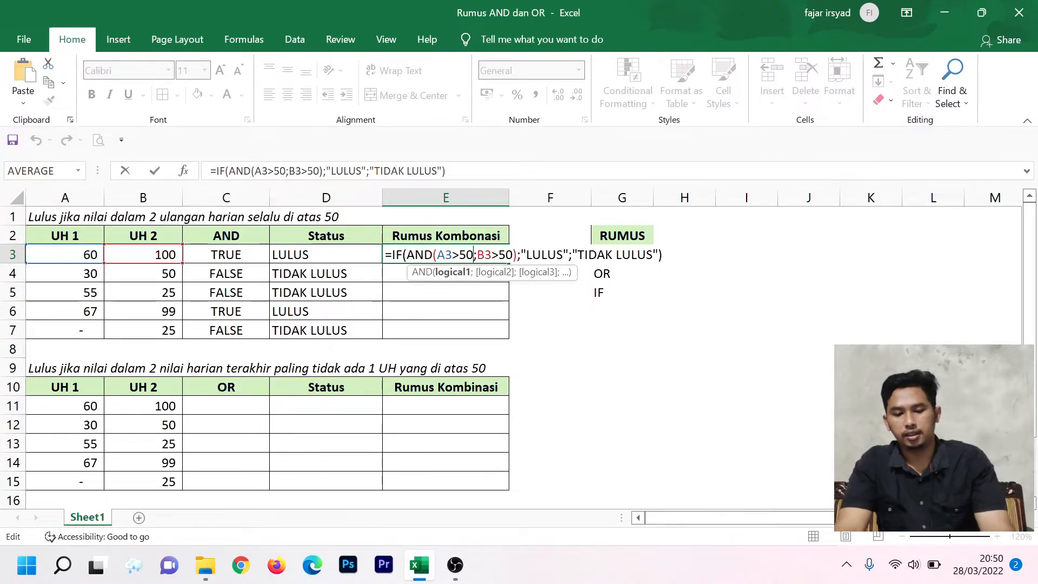
{"action": "key", "text": "Return"}
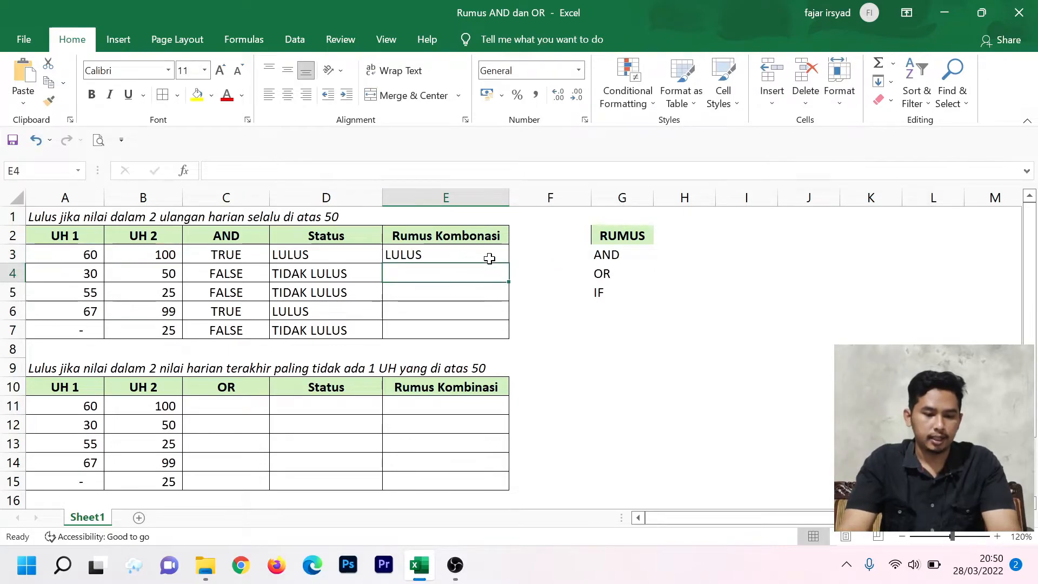
{"action": "left_click", "coordinate": [489, 259]}
{"action": "left_click_drag", "start_coordinate": [510, 262], "coordinate": [499, 334]}
Compare the combined-formula results in E3 to E7 with the separate Status and AND formulas in columns D and C
{"action": "left_click", "coordinate": [463, 291]}
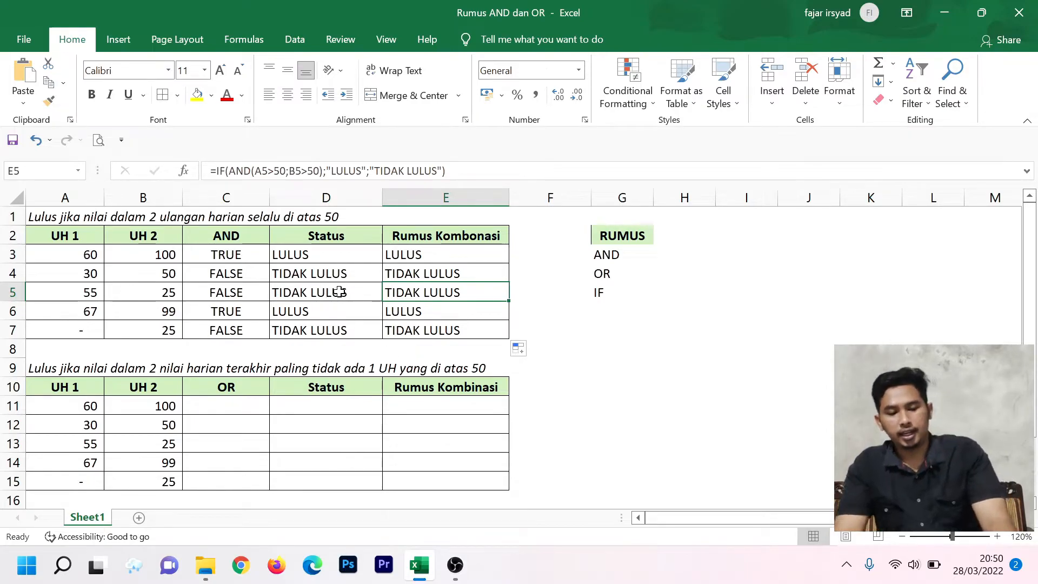
{"action": "left_click", "coordinate": [275, 257]}
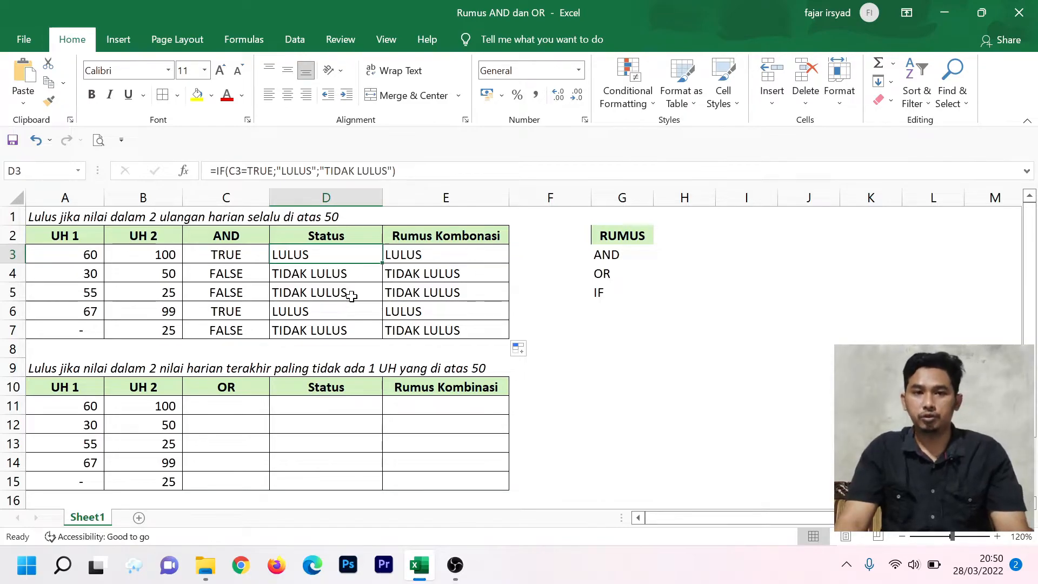
{"action": "left_click", "coordinate": [451, 253]}
{"action": "left_click_drag", "start_coordinate": [451, 252], "coordinate": [443, 336]}
{"action": "left_click", "coordinate": [427, 261]}
{"action": "left_click", "coordinate": [324, 261]}
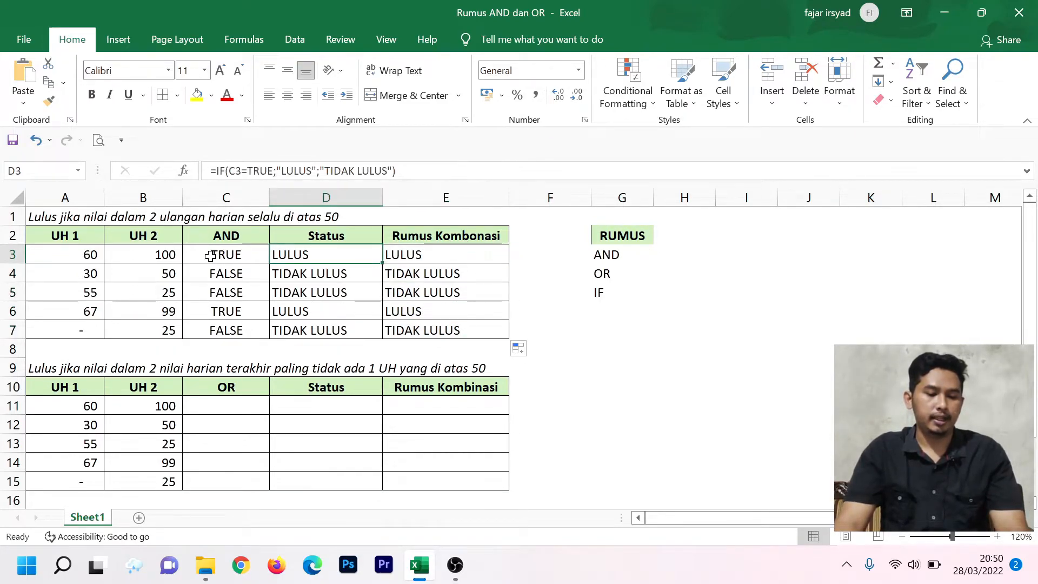
{"action": "left_click", "coordinate": [214, 261]}
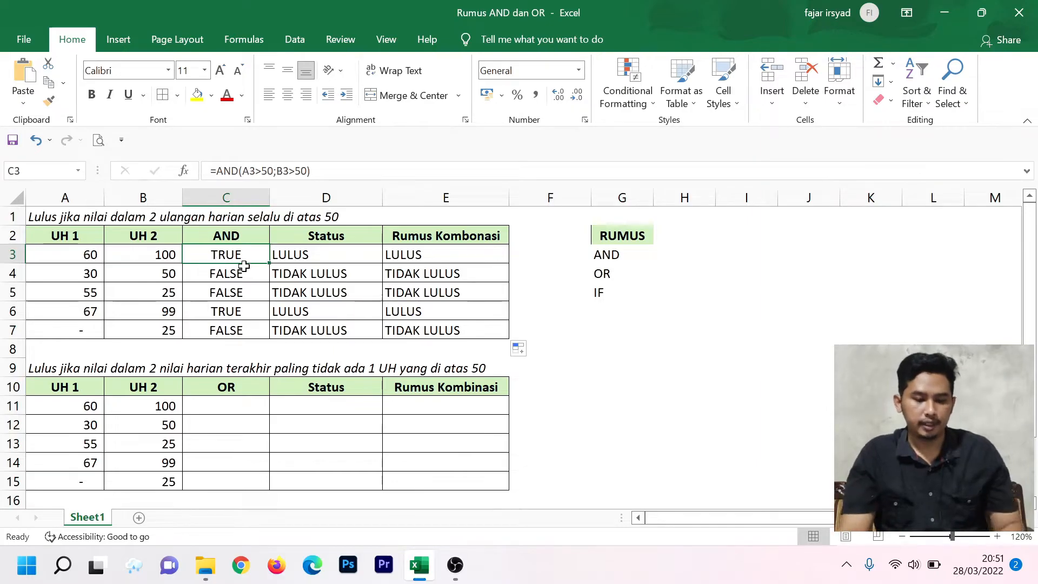
Enter the formula =OR(A11>50;B11>50) in C11, the first row of the second table's OR column
{"action": "left_click", "coordinate": [305, 438]}
{"action": "left_click", "coordinate": [225, 425]}
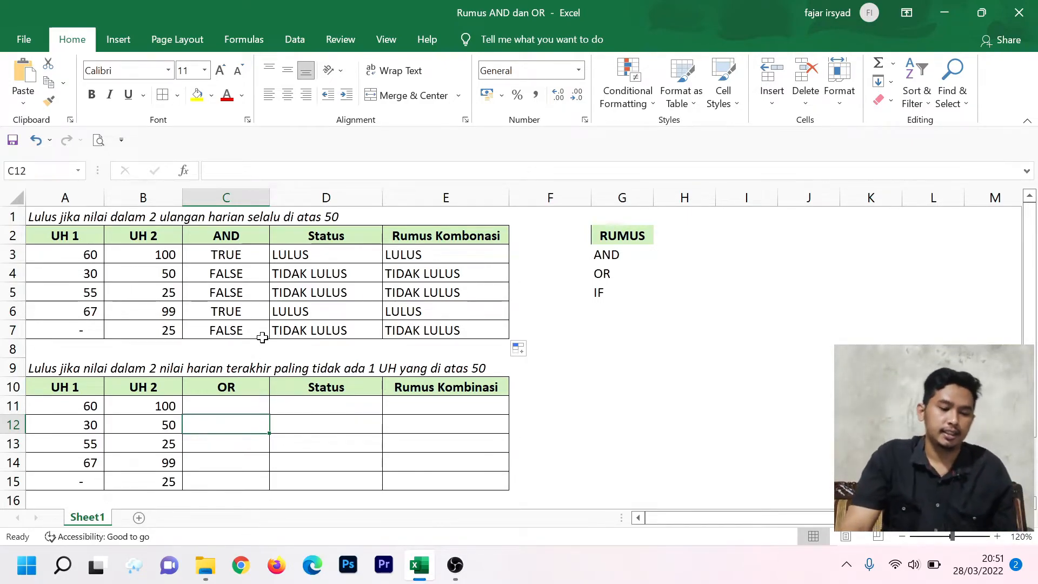
{"action": "left_click", "coordinate": [253, 404]}
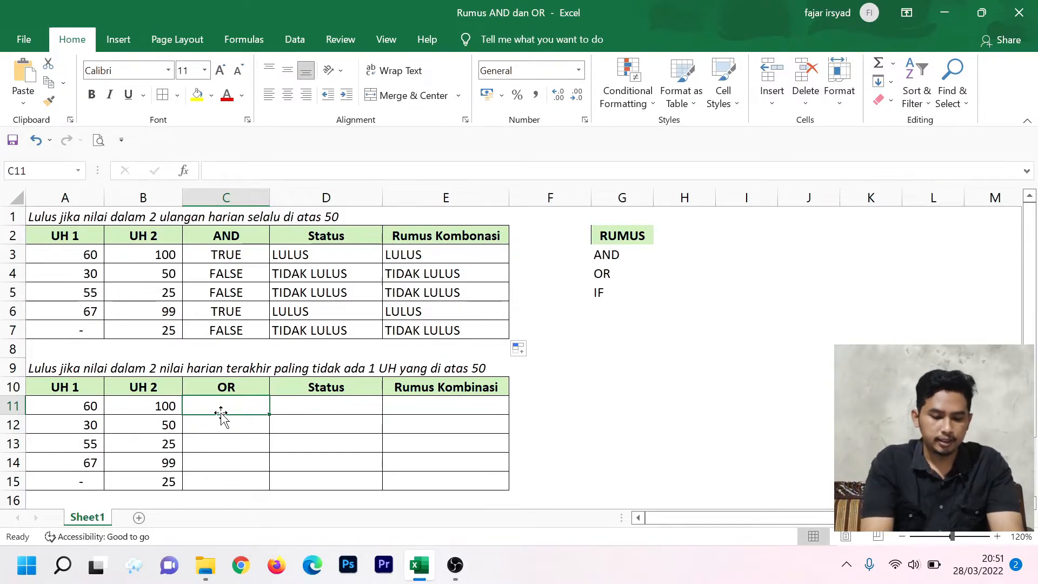
{"action": "type", "text": "="}
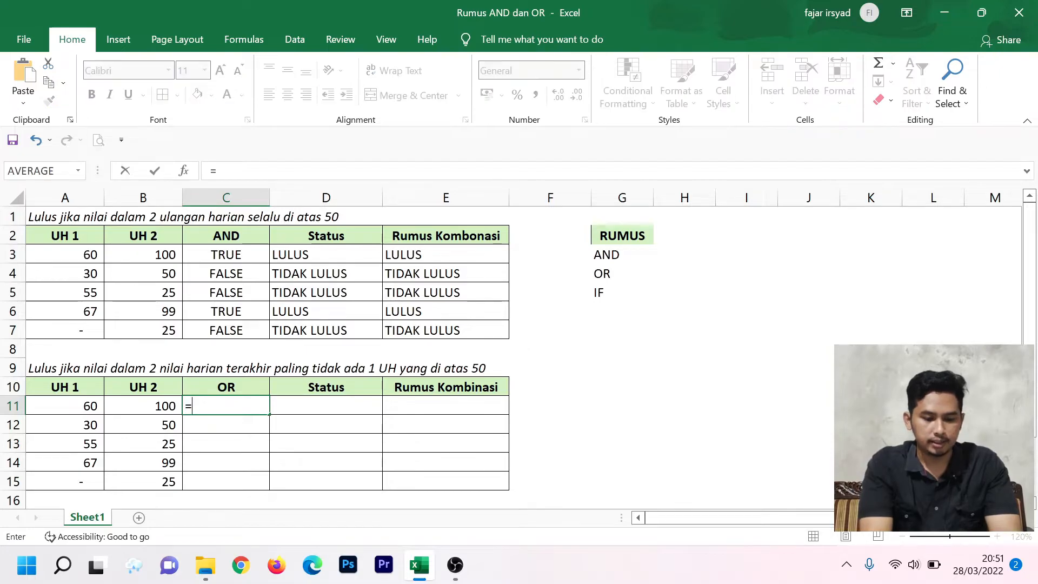
{"action": "type", "text": "OR"}
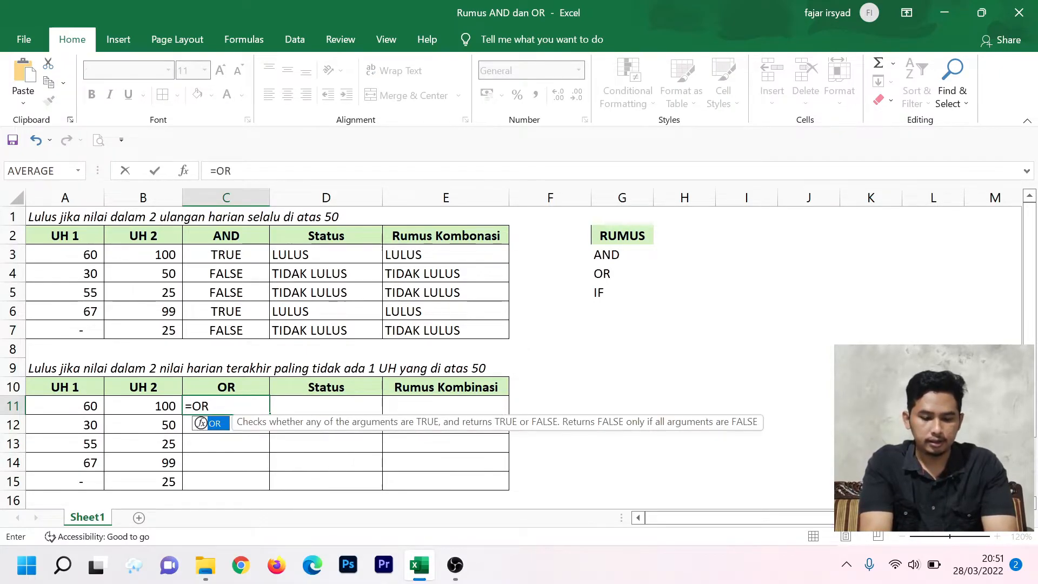
{"action": "type", "text": "("}
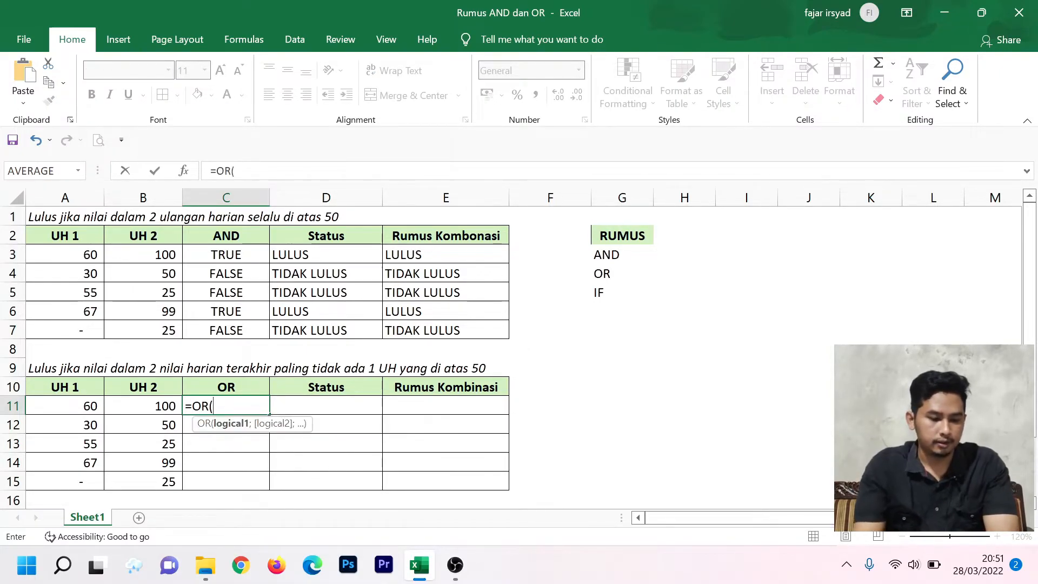
{"action": "left_click", "coordinate": [90, 406]}
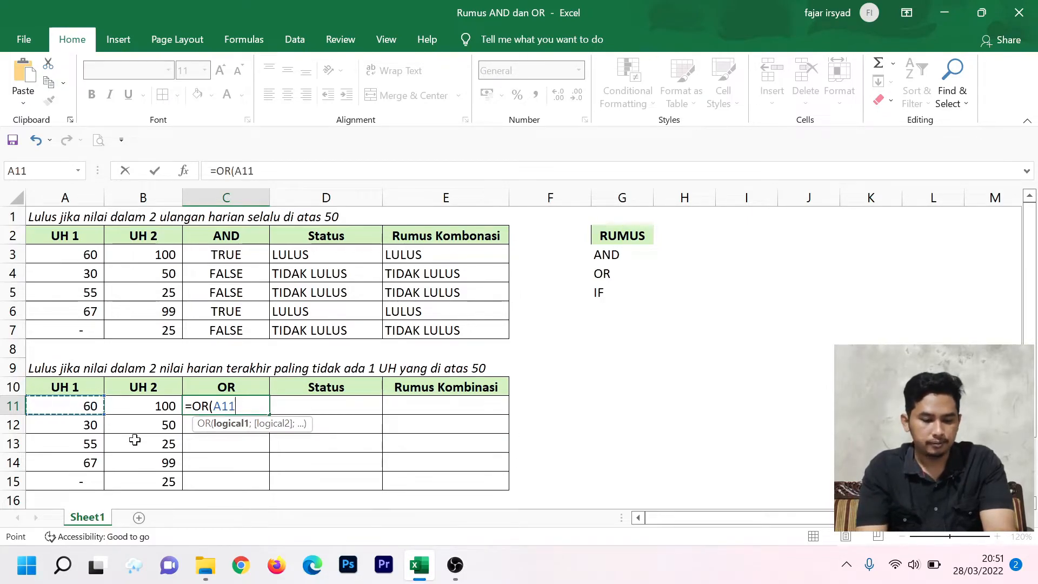
{"action": "type", "text": ">50"}
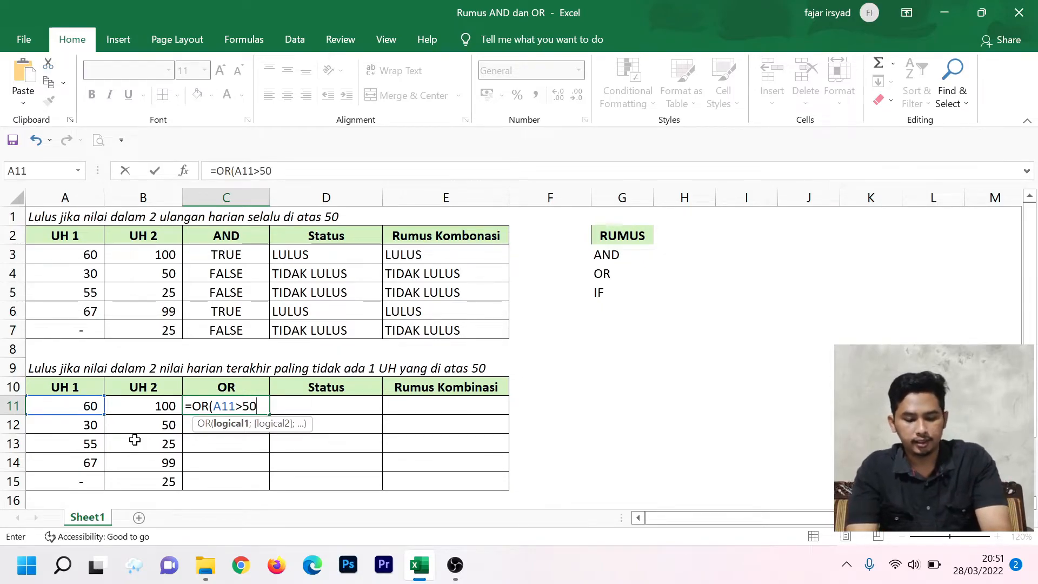
{"action": "type", "text": ";"}
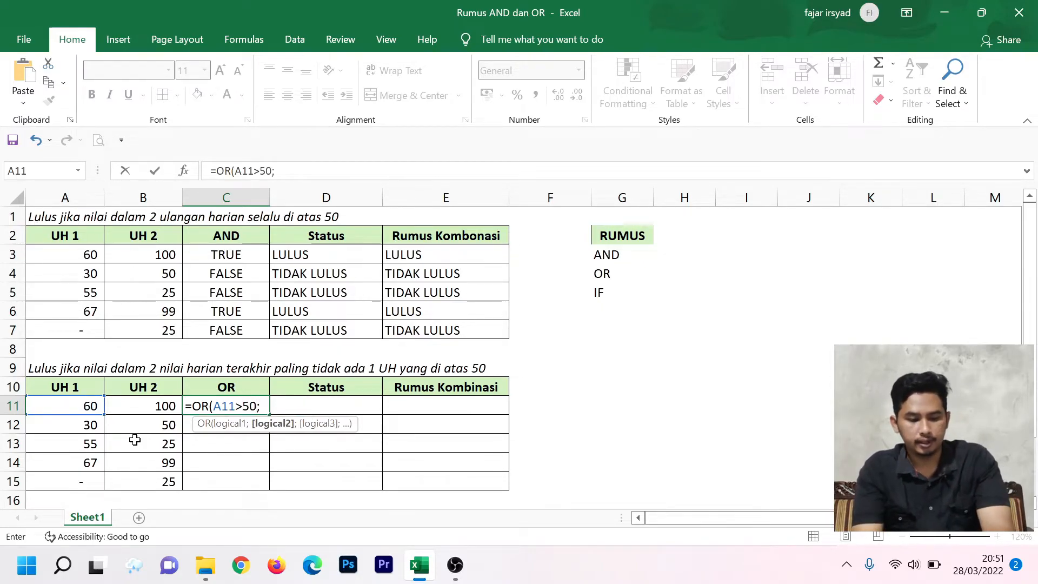
{"action": "left_click", "coordinate": [160, 406]}
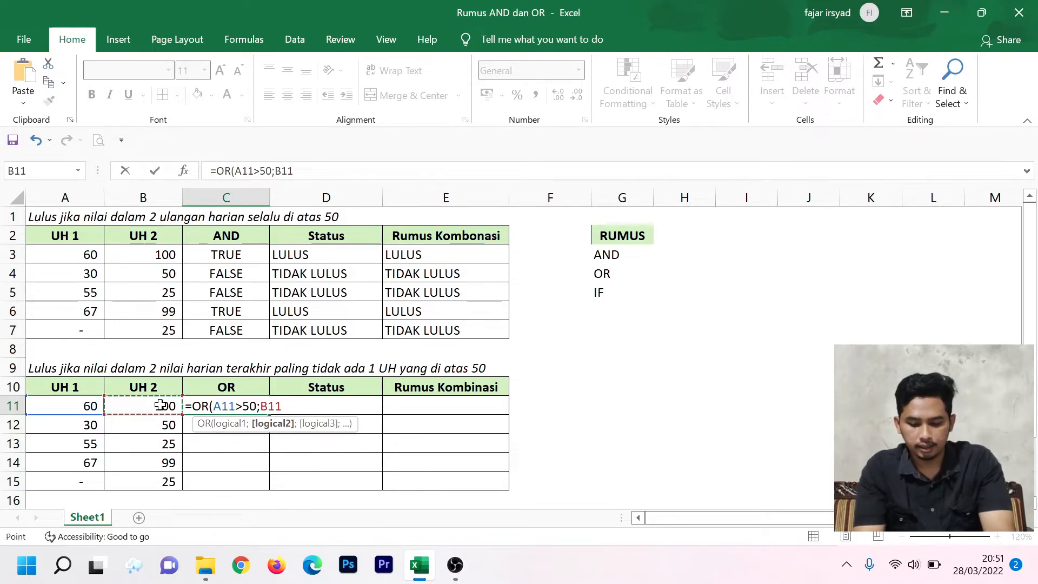
{"action": "type", "text": ">50"}
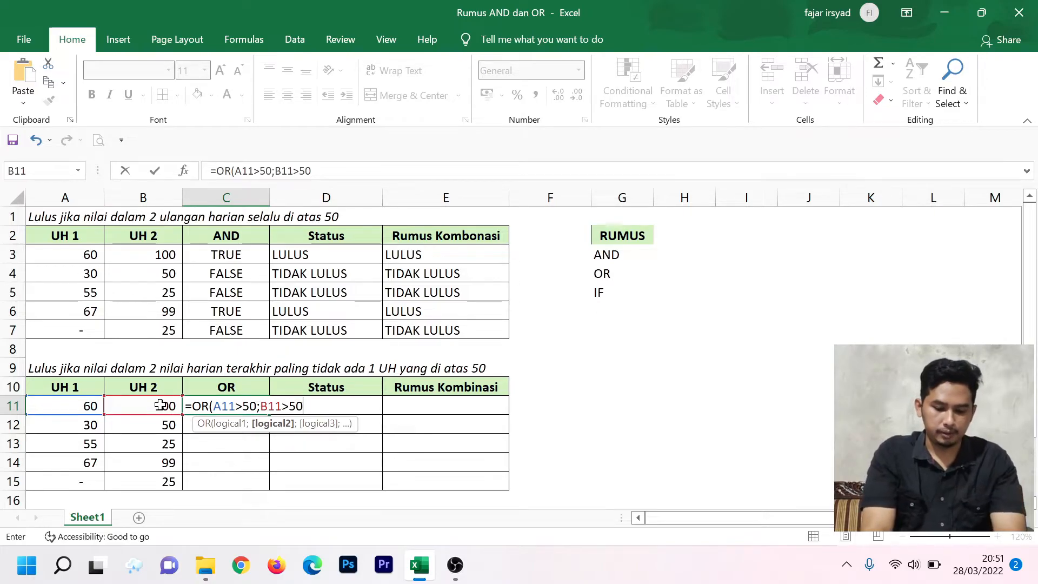
{"action": "type", "text": ")"}
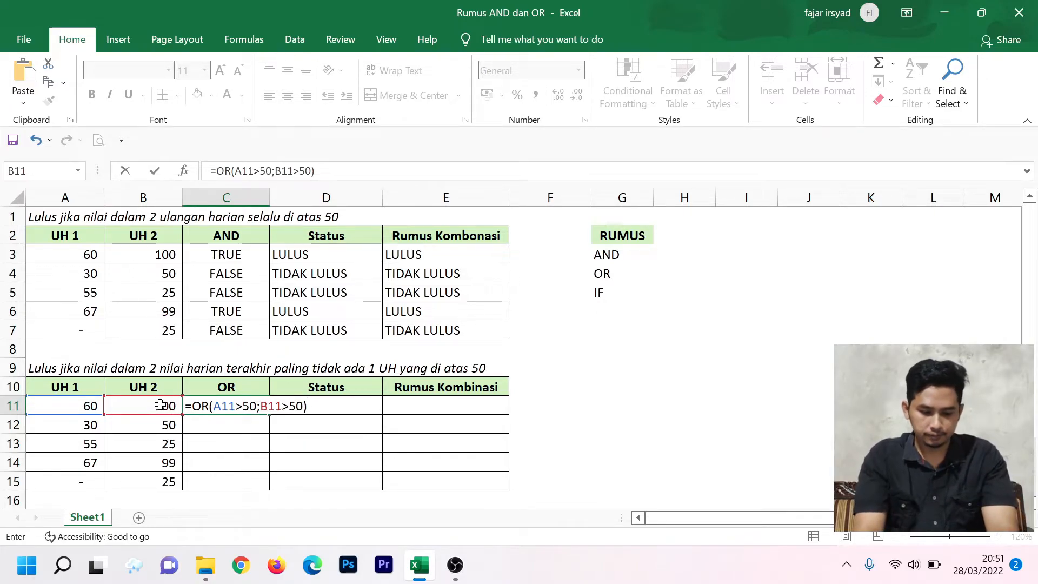
{"action": "key", "text": "Return"}
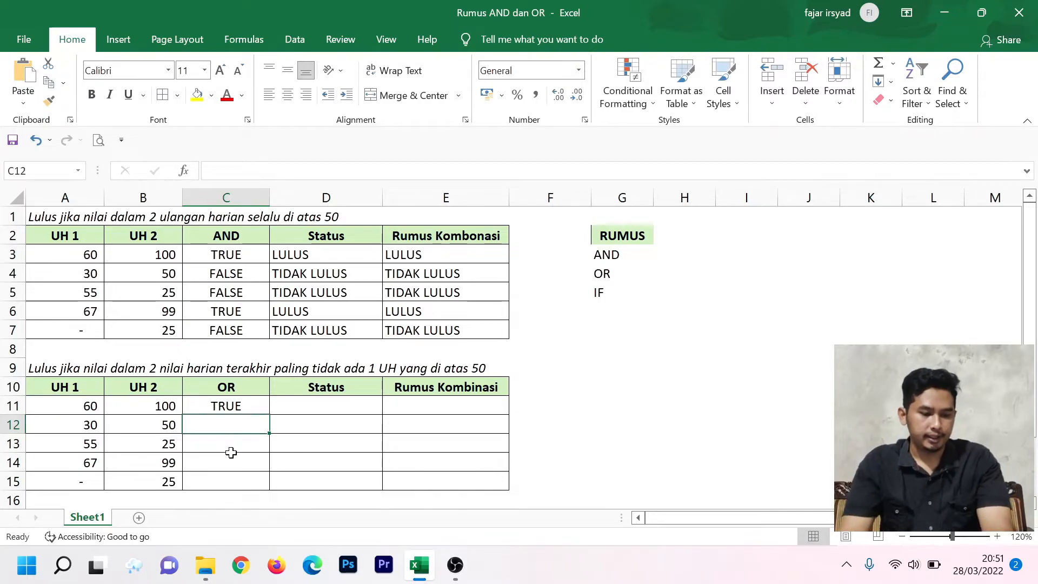
Check the first row's scores in A11 and B11 and copy C11's OR formula down through C15
{"action": "left_click", "coordinate": [85, 405]}
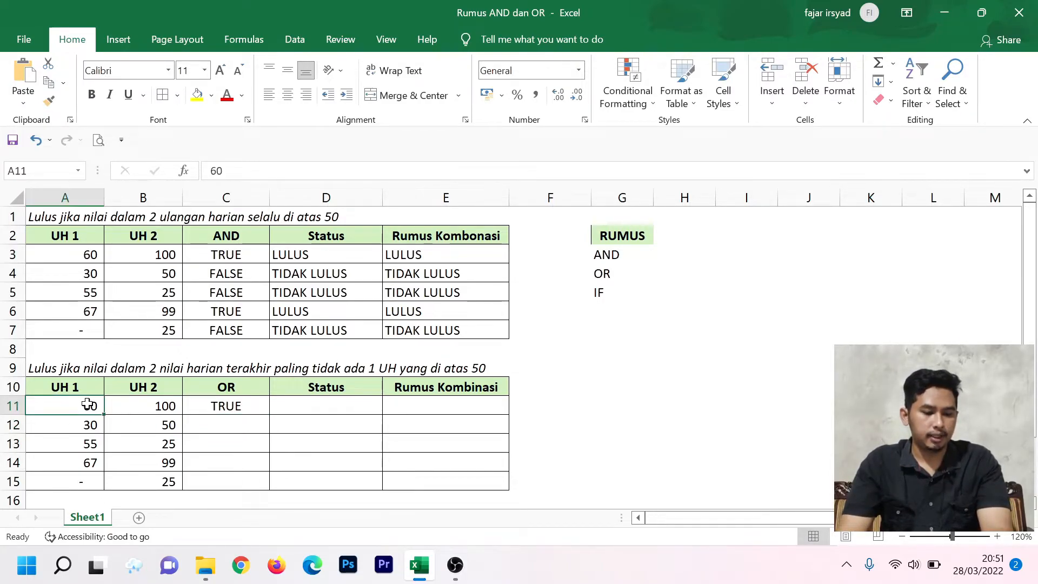
{"action": "left_click", "coordinate": [141, 411]}
{"action": "left_click", "coordinate": [254, 413]}
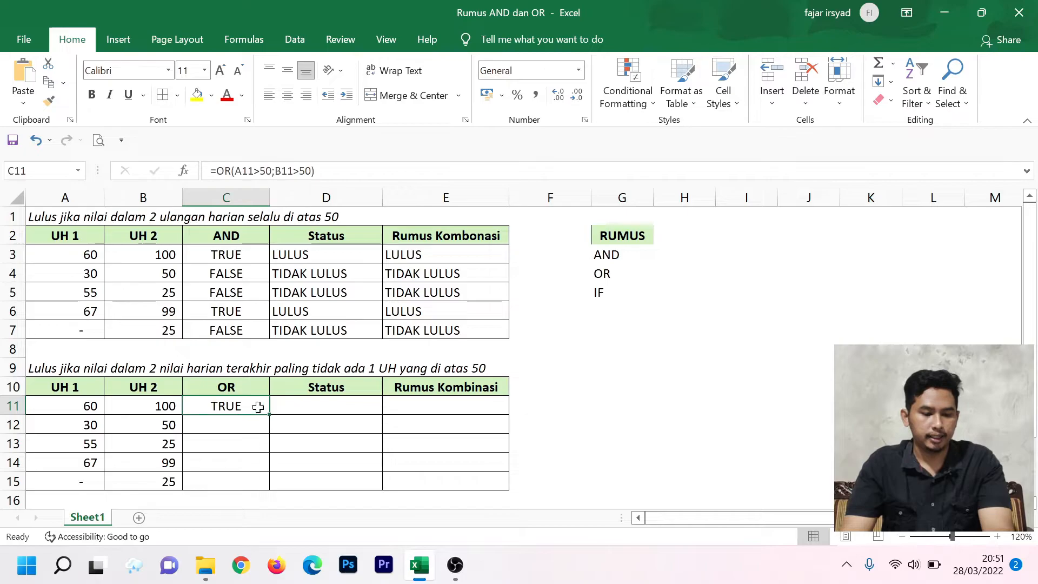
{"action": "left_click_drag", "start_coordinate": [274, 415], "coordinate": [269, 491]}
Compare the OR results in C12 to C15 with the UH 1 and UH 2 scores of each row
{"action": "left_click", "coordinate": [222, 461]}
{"action": "left_click", "coordinate": [222, 427]}
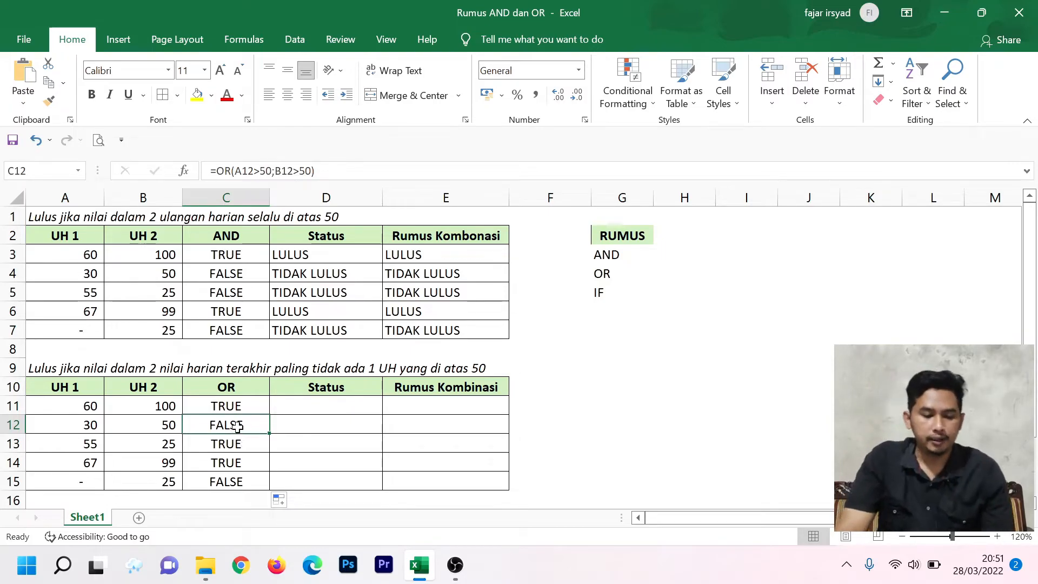
{"action": "left_click", "coordinate": [92, 425]}
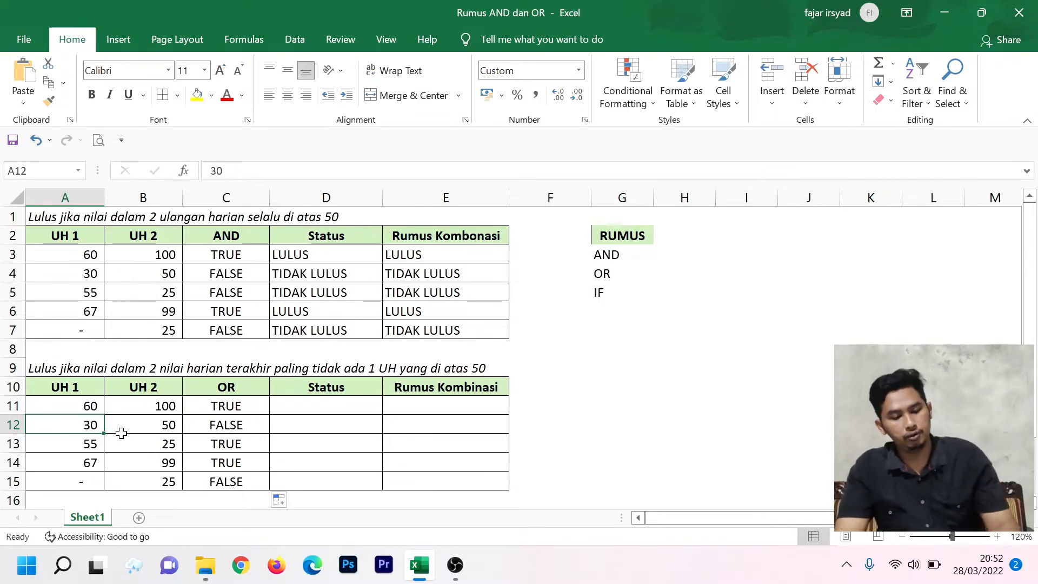
{"action": "left_click", "coordinate": [122, 433]}
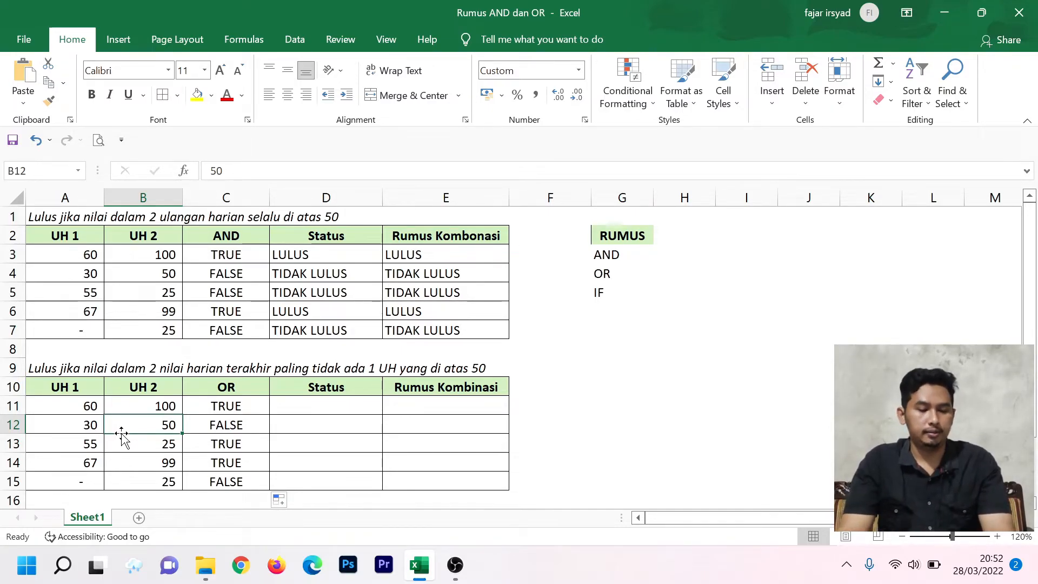
{"action": "left_click", "coordinate": [252, 430]}
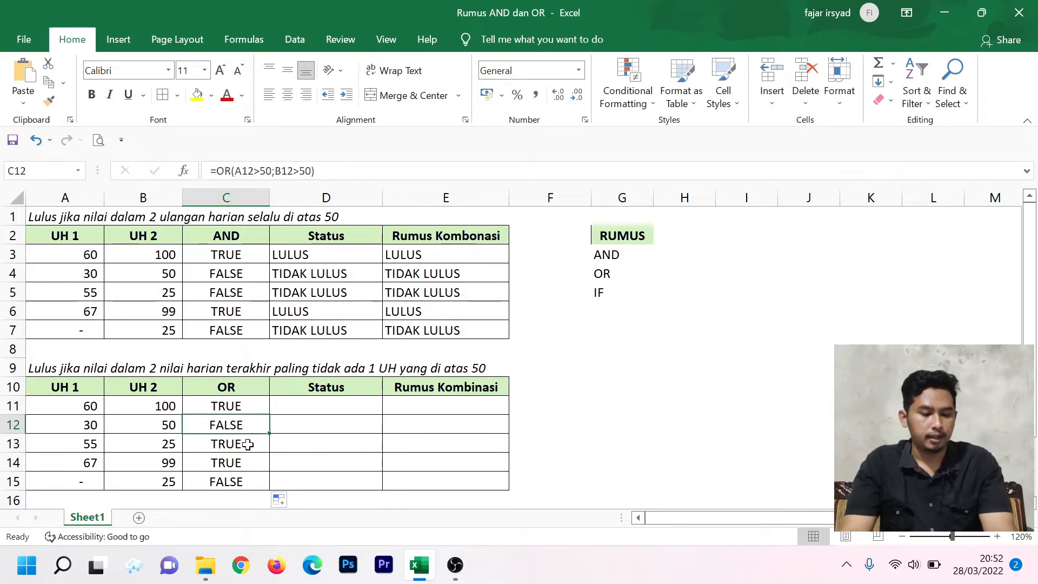
{"action": "left_click", "coordinate": [91, 444]}
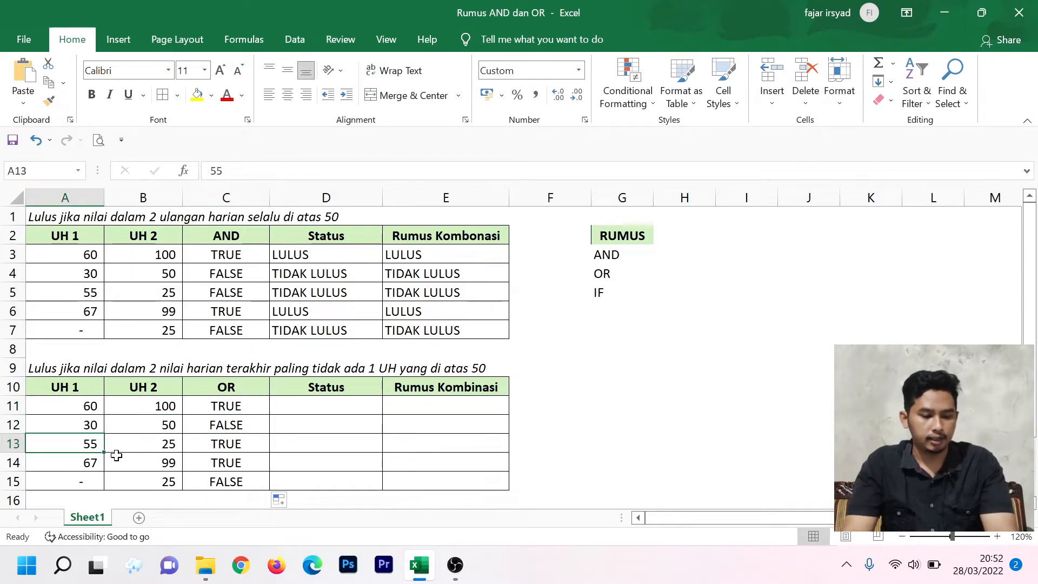
{"action": "left_click", "coordinate": [144, 449]}
{"action": "left_click", "coordinate": [98, 439]}
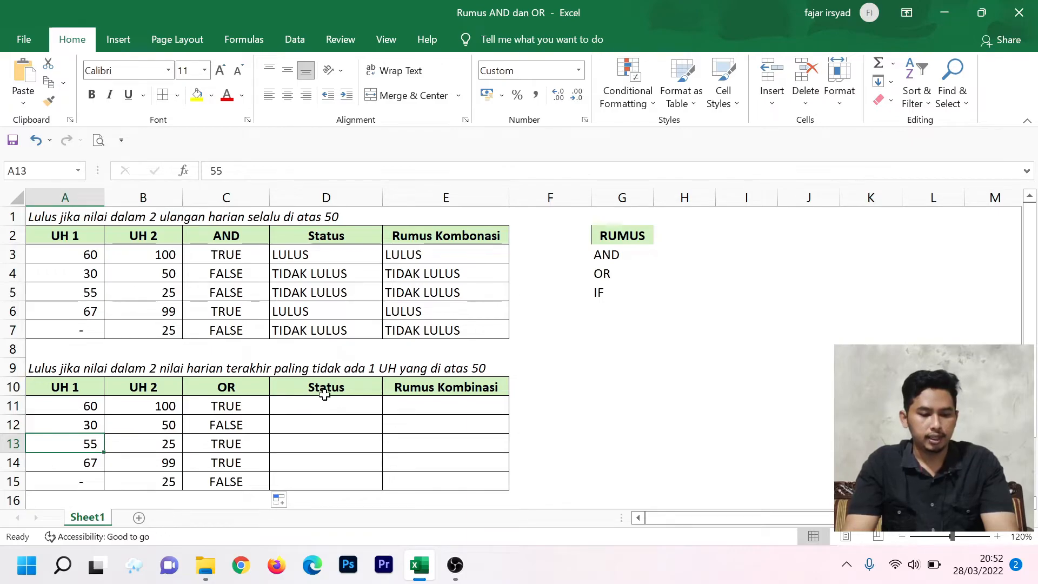
{"action": "left_click", "coordinate": [94, 466]}
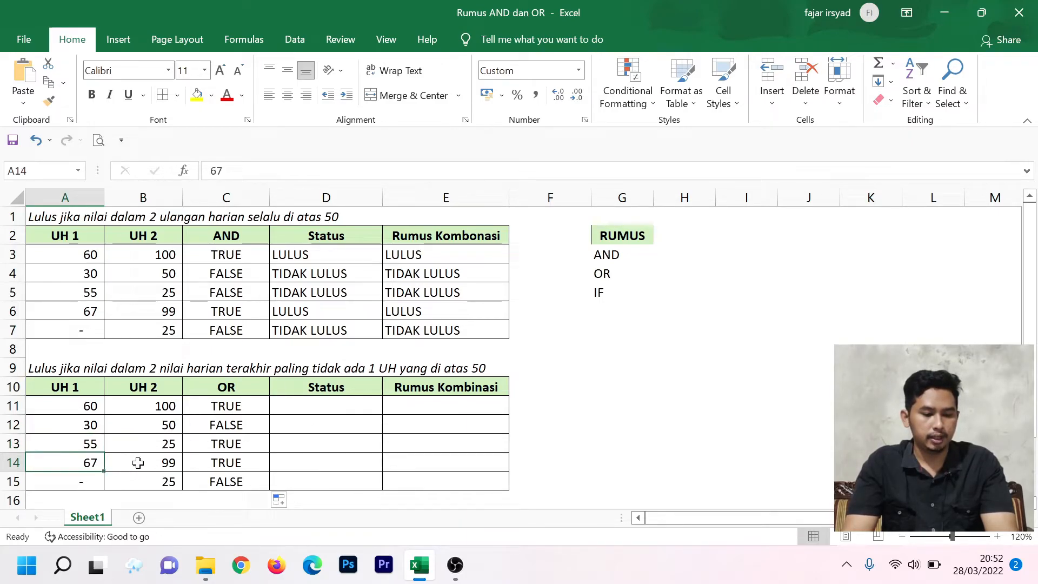
{"action": "left_click", "coordinate": [138, 463]}
{"action": "left_click", "coordinate": [155, 485]}
{"action": "left_click", "coordinate": [95, 487]}
{"action": "left_click", "coordinate": [156, 489]}
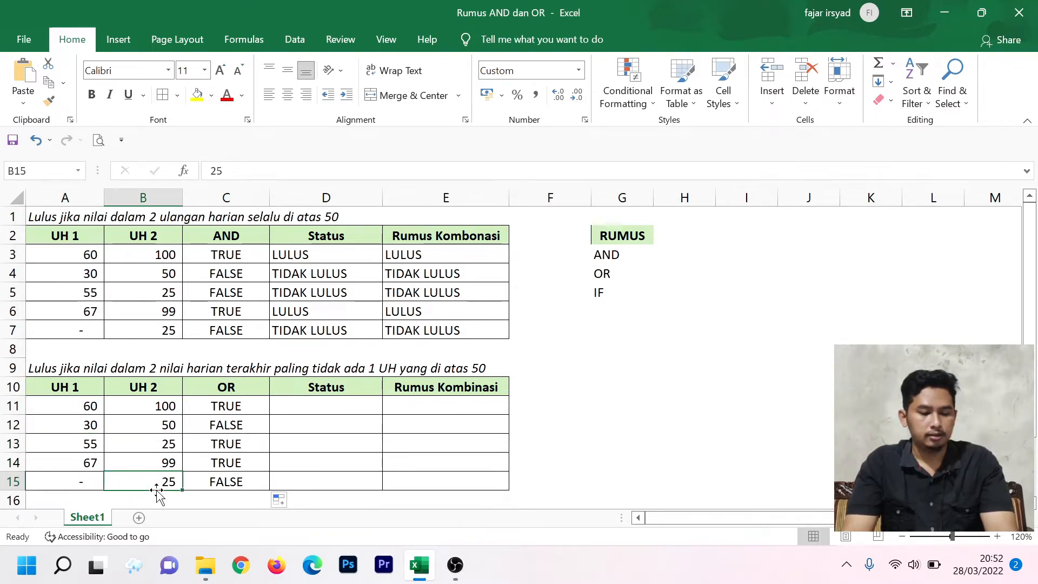
{"action": "left_click", "coordinate": [221, 483]}
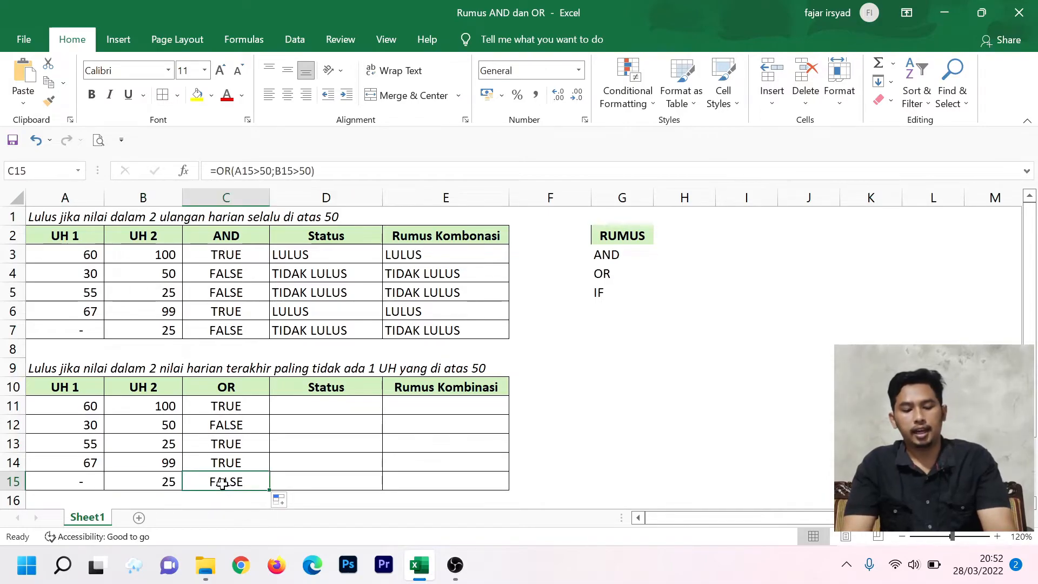
Enter the Status formula =IF(C11=TRUE;"LULUS";"TIDAK LULUS") in D11 of the second table
{"action": "left_click", "coordinate": [355, 409]}
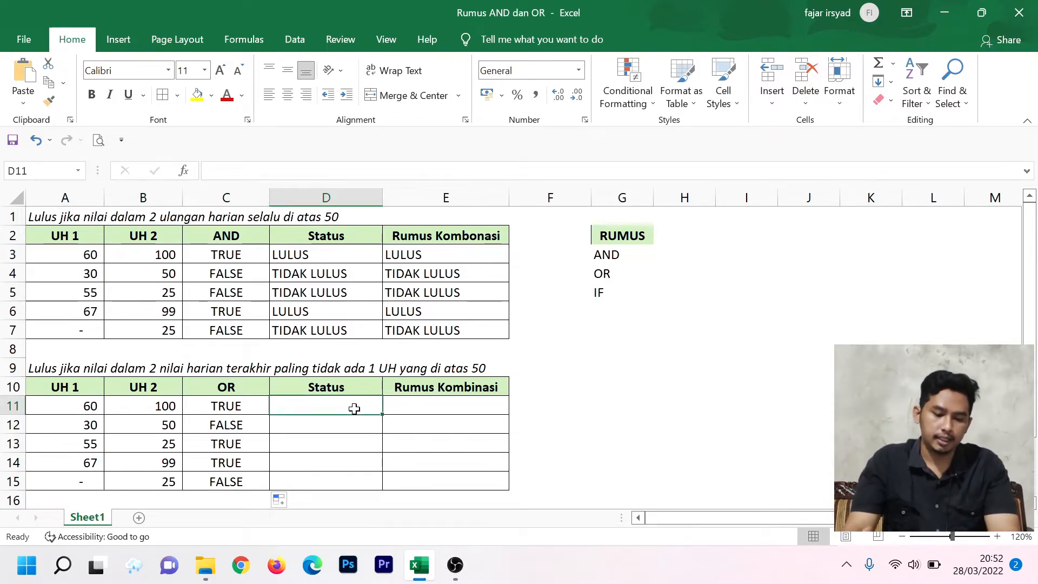
{"action": "type", "text": "=IF"}
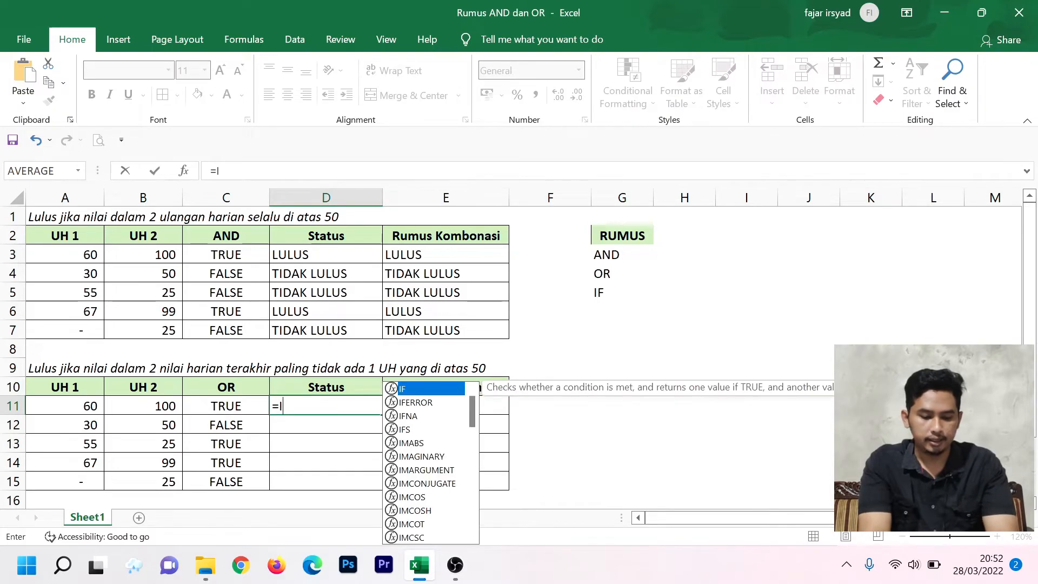
{"action": "type", "text": "("}
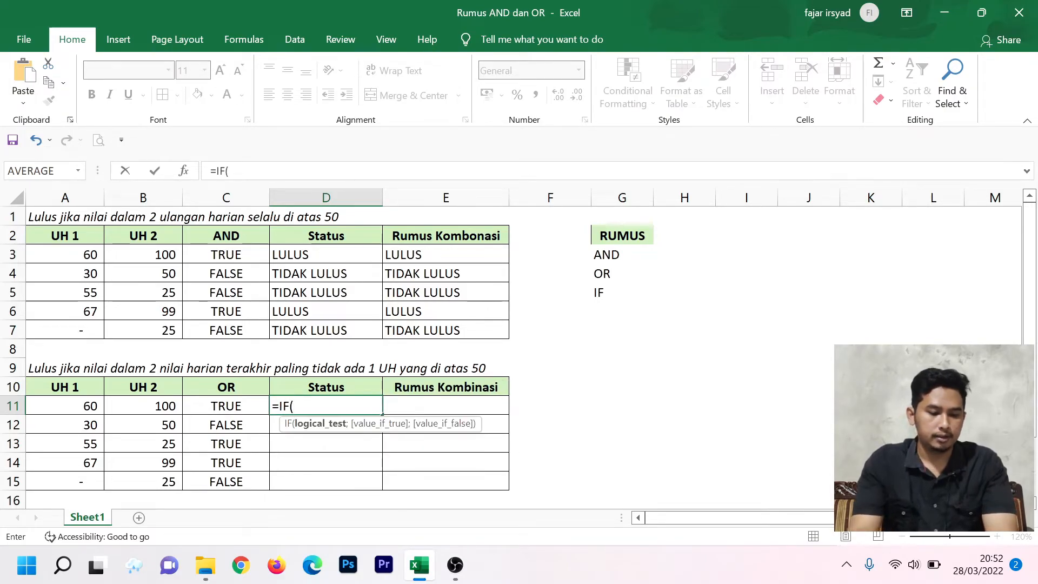
{"action": "left_click", "coordinate": [246, 404]}
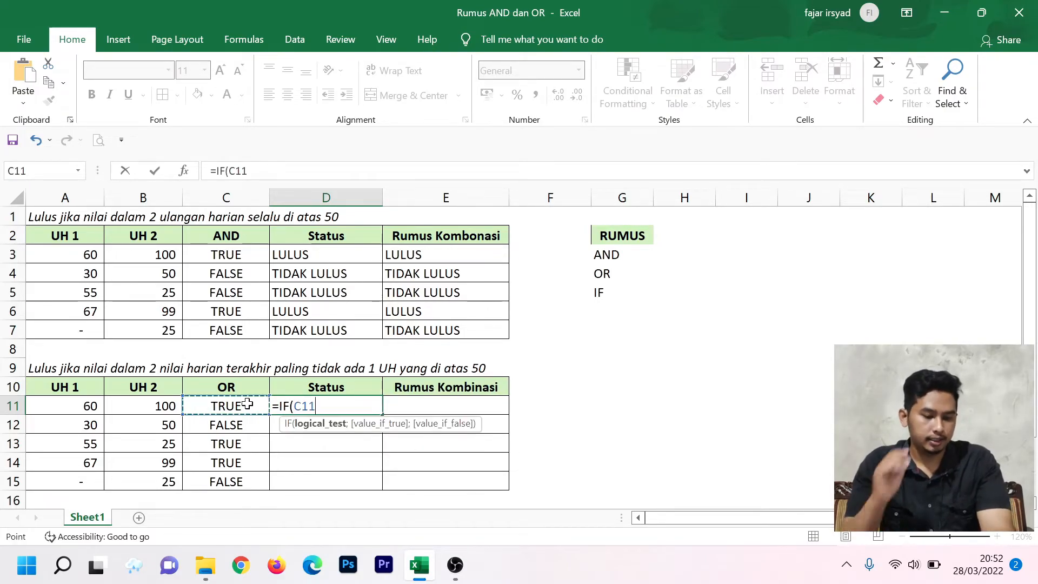
{"action": "type", "text": "="}
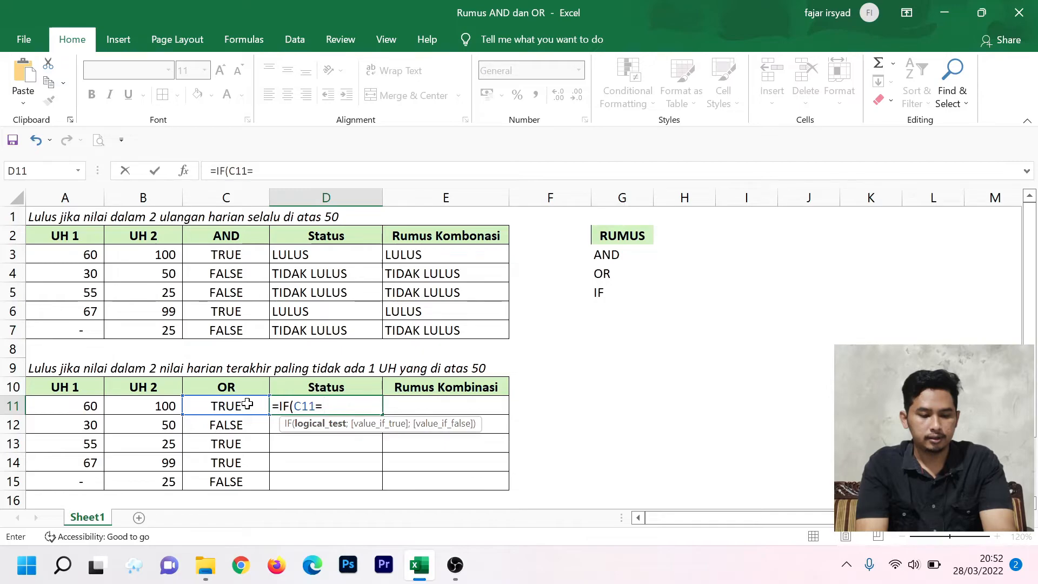
{"action": "type", "text": "TRUE"}
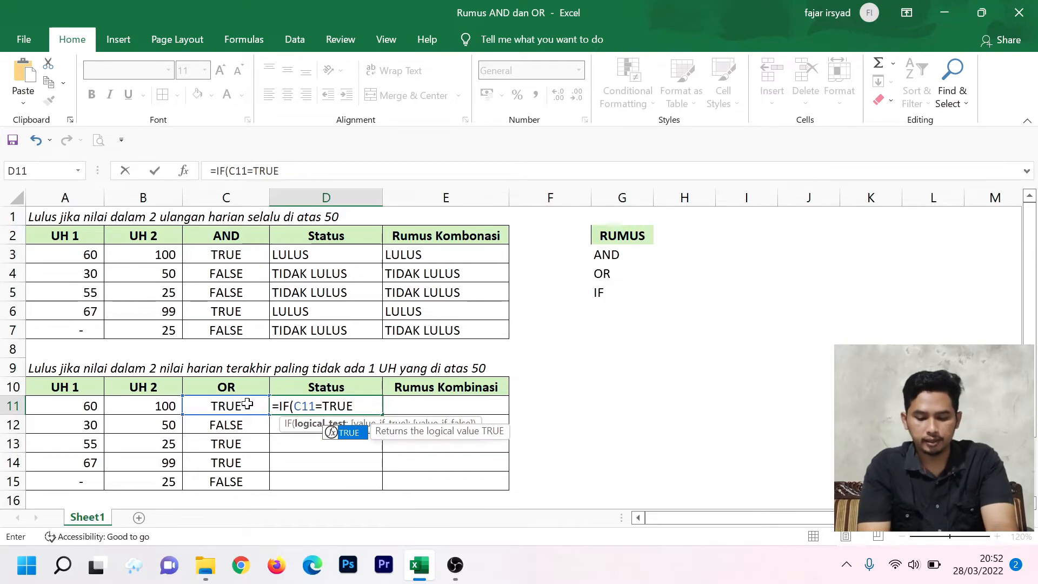
{"action": "type", "text": ";\""}
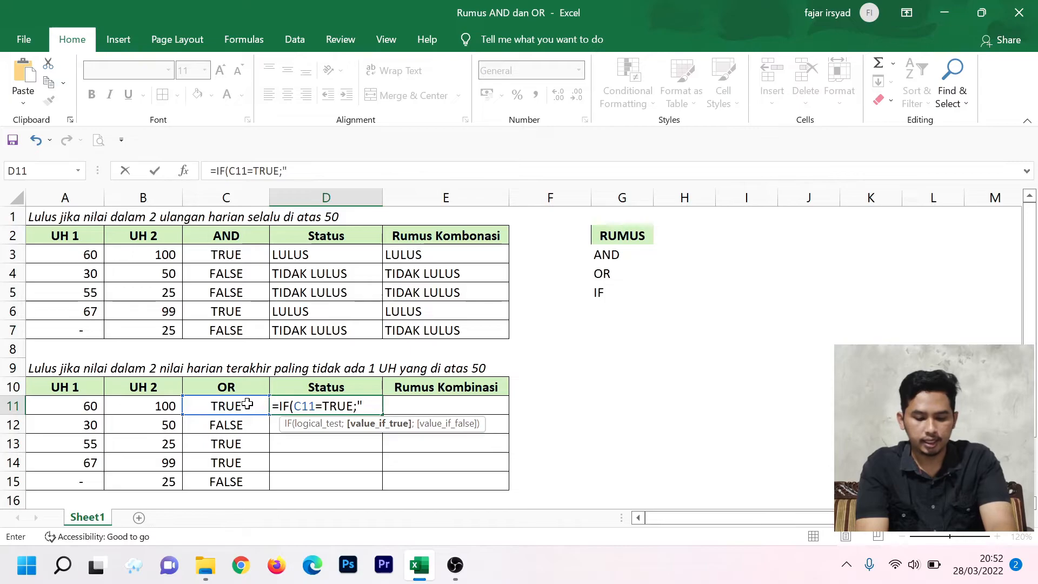
{"action": "type", "text": "LULUS"}
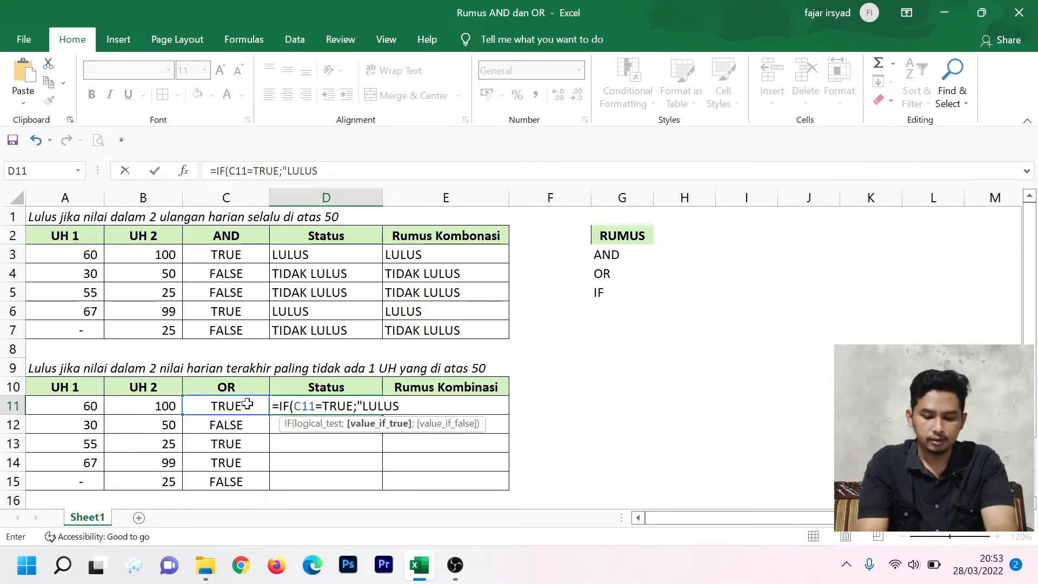
{"action": "type", "text": "\";\"TIDAK LULUS\")"}
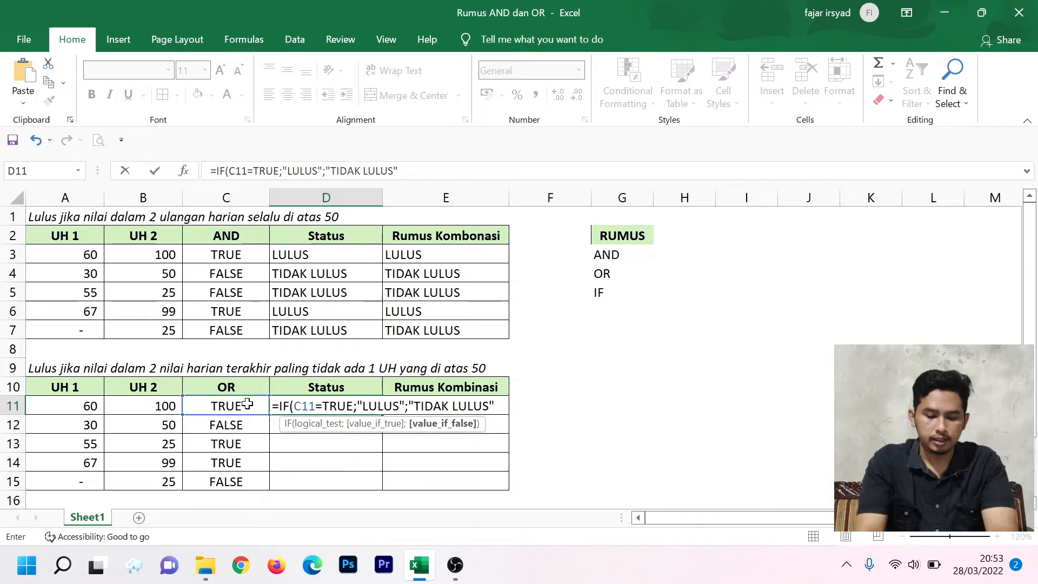
{"action": "key", "text": "Return"}
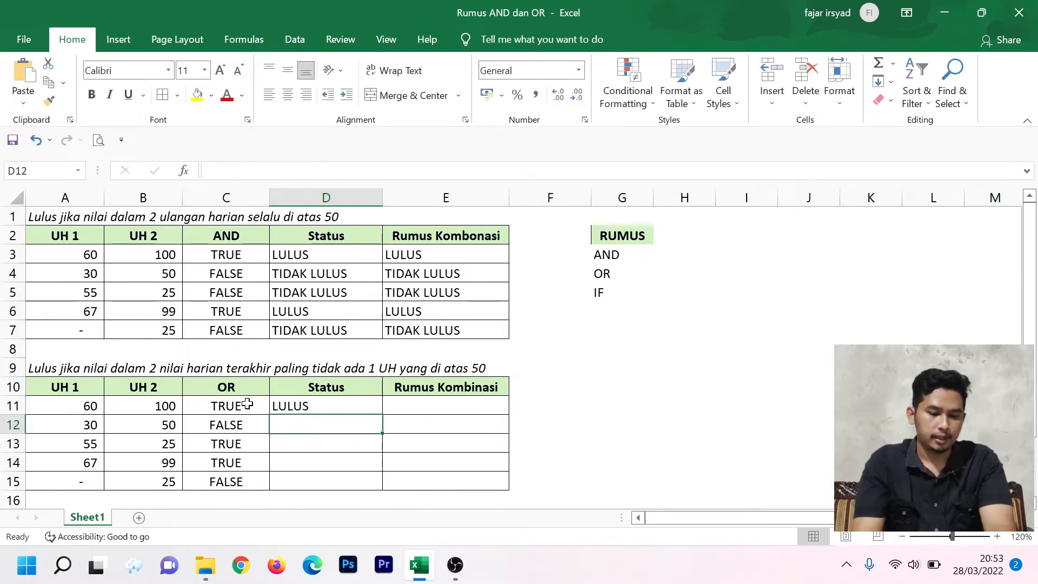
Copy D11's IF formula down through D15 and check the Status results of the rows below
{"action": "left_click", "coordinate": [318, 406]}
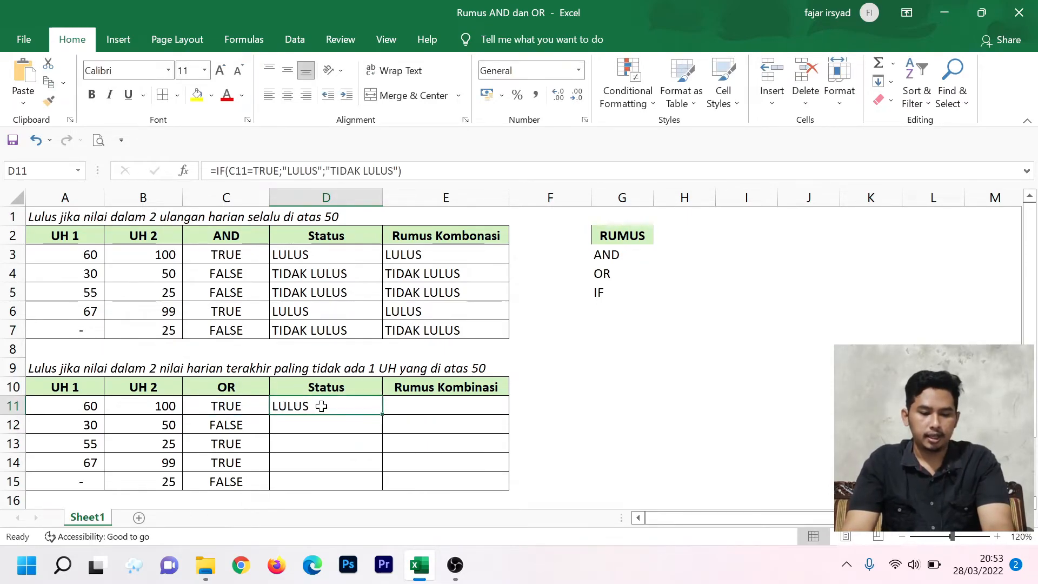
{"action": "left_click_drag", "start_coordinate": [385, 415], "coordinate": [381, 489]}
{"action": "left_click", "coordinate": [345, 438]}
{"action": "left_click", "coordinate": [311, 426]}
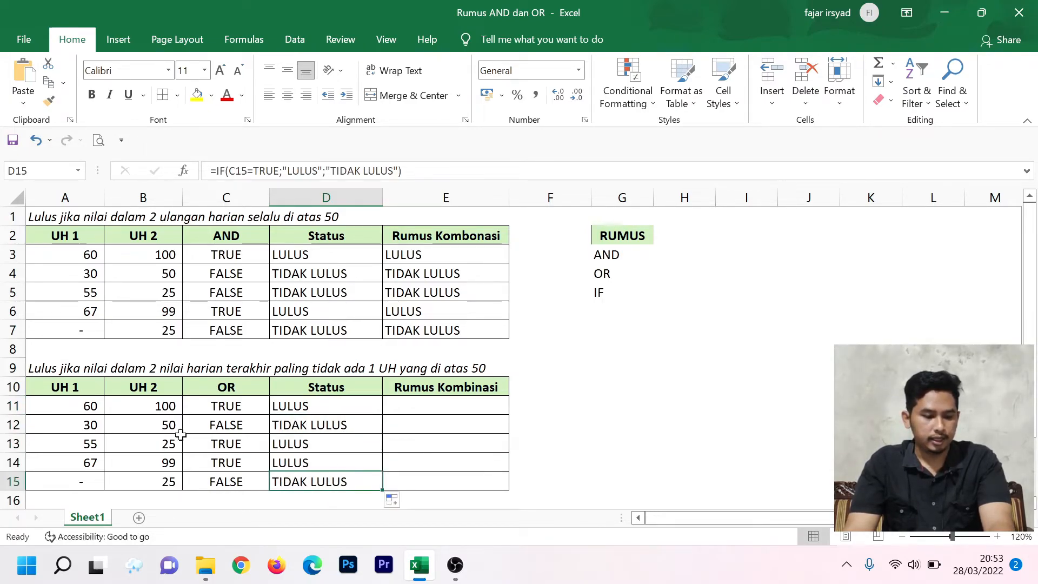
Check the UH 1 and UH 2 scores in A12 and B12 and the UH 2 score in B15
{"action": "left_click", "coordinate": [93, 424]}
{"action": "left_click", "coordinate": [171, 426]}
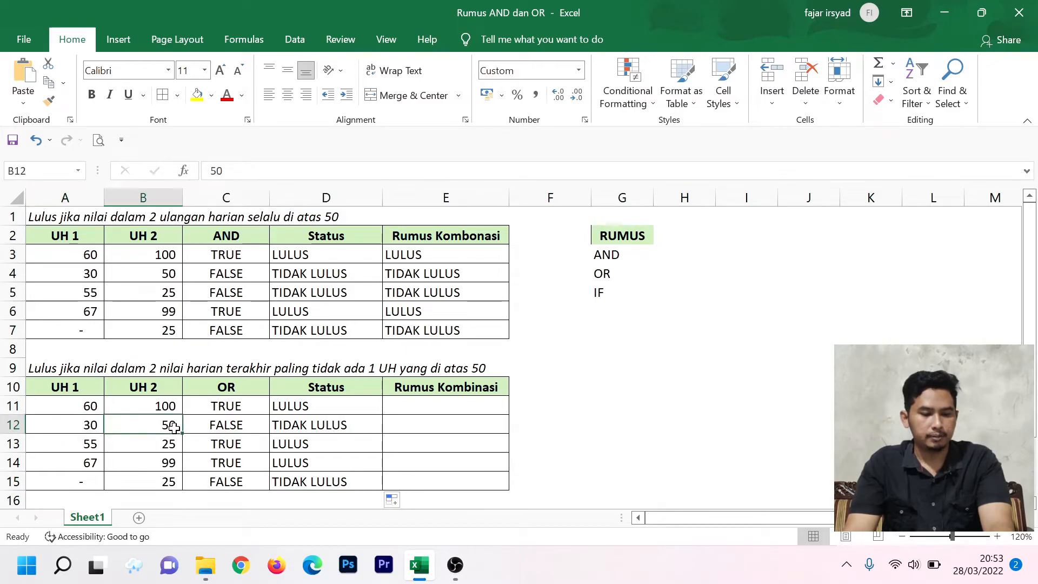
{"action": "left_click", "coordinate": [167, 481]}
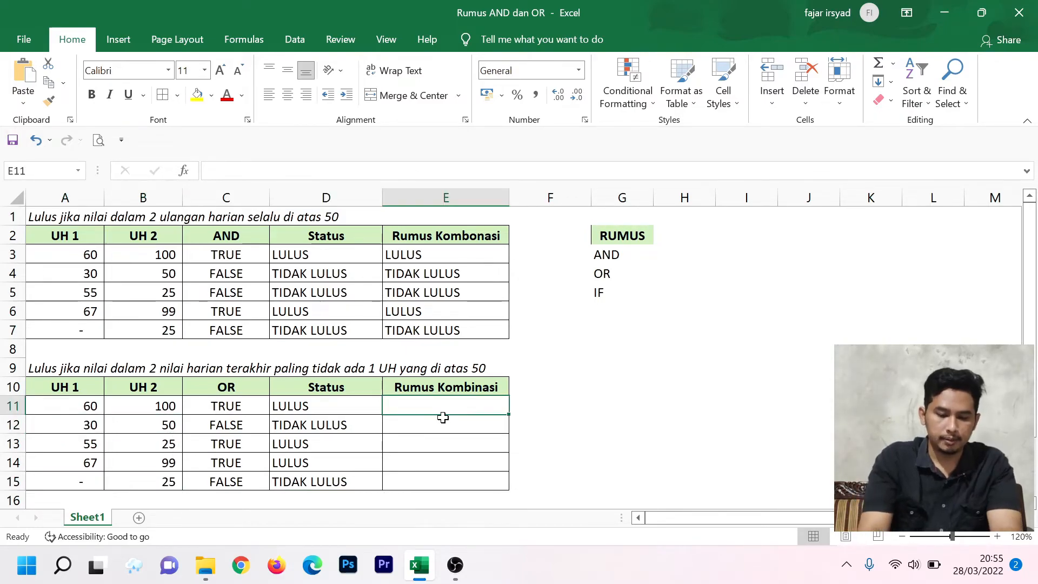
Begin the combined formula in E11 of the second table with the condition =IF(AND(A11>50;B11>50);
{"action": "type", "text": "="}
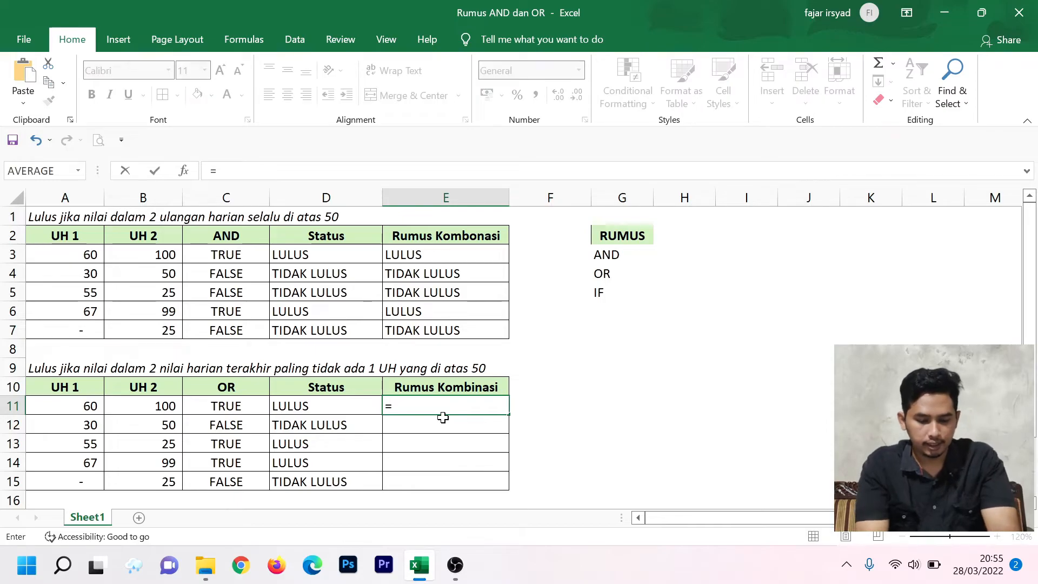
{"action": "type", "text": "IF("}
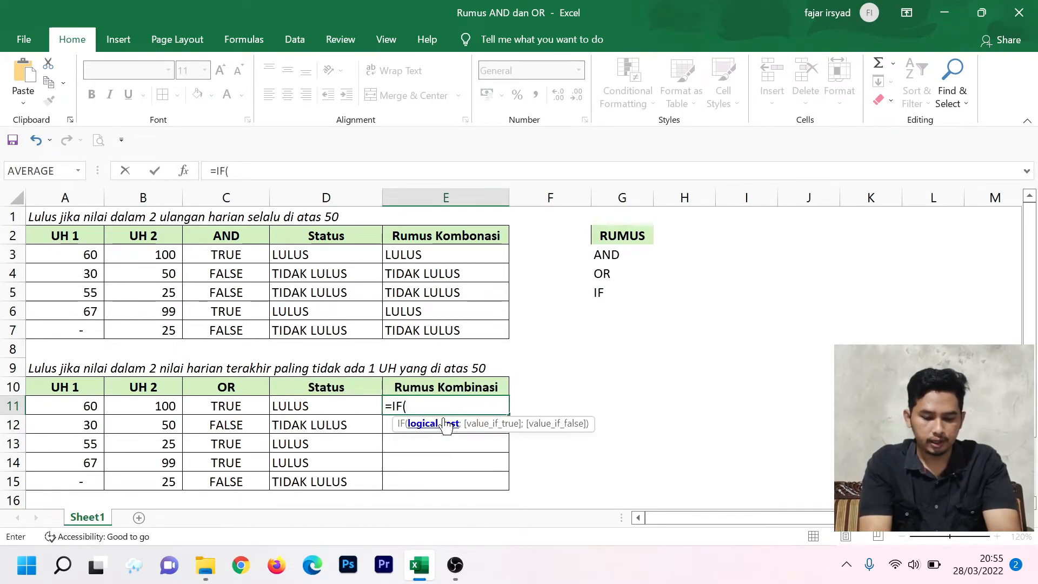
{"action": "type", "text": "AND("}
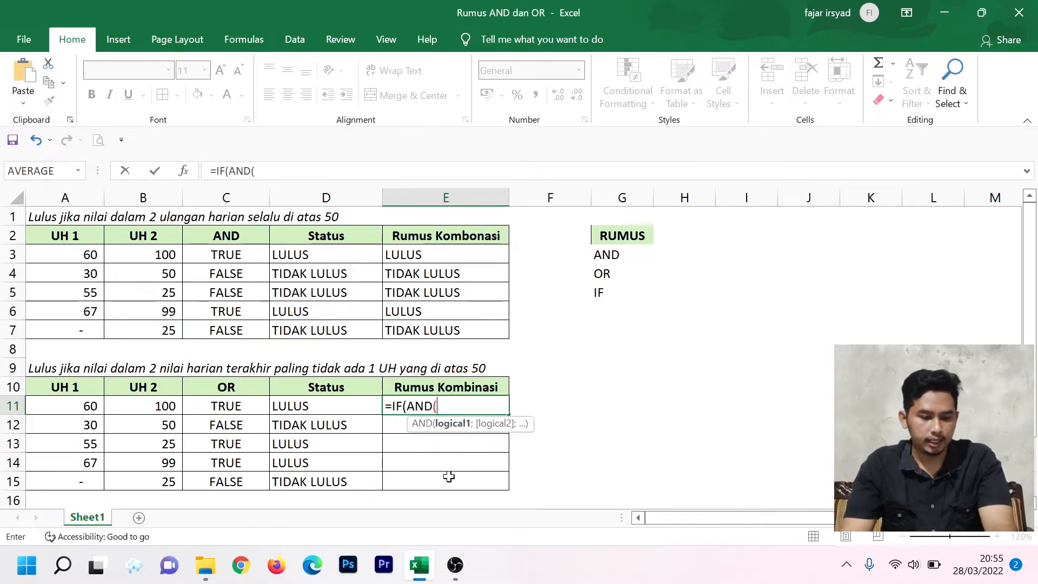
{"action": "left_click", "coordinate": [79, 409]}
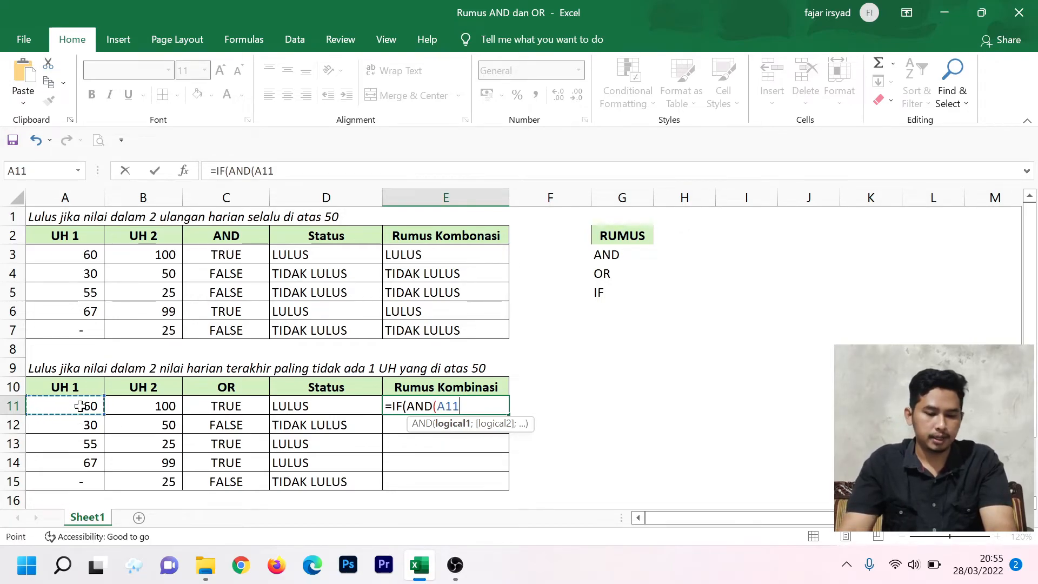
{"action": "type", "text": ">50"}
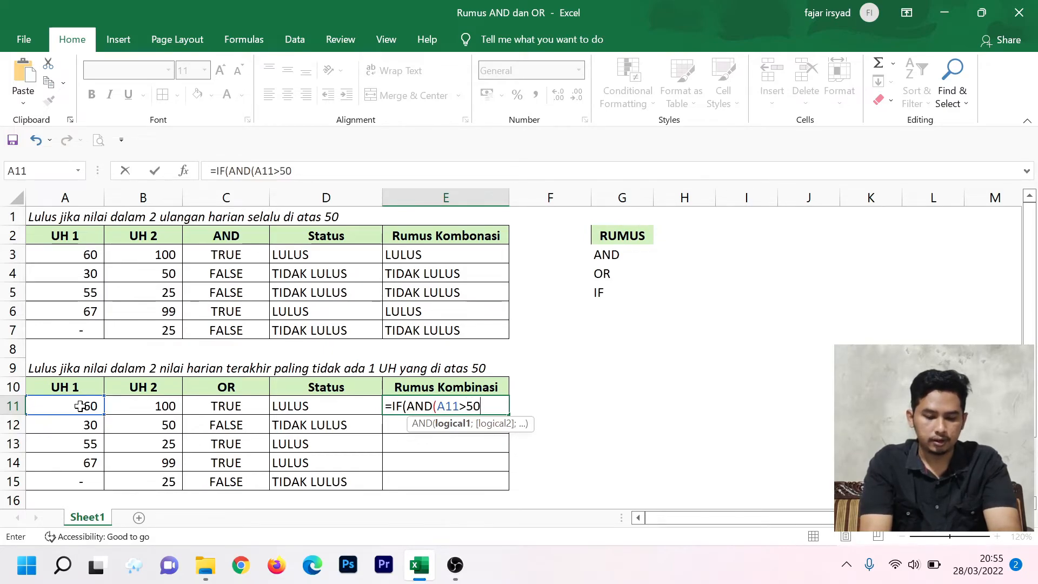
{"action": "type", "text": ";"}
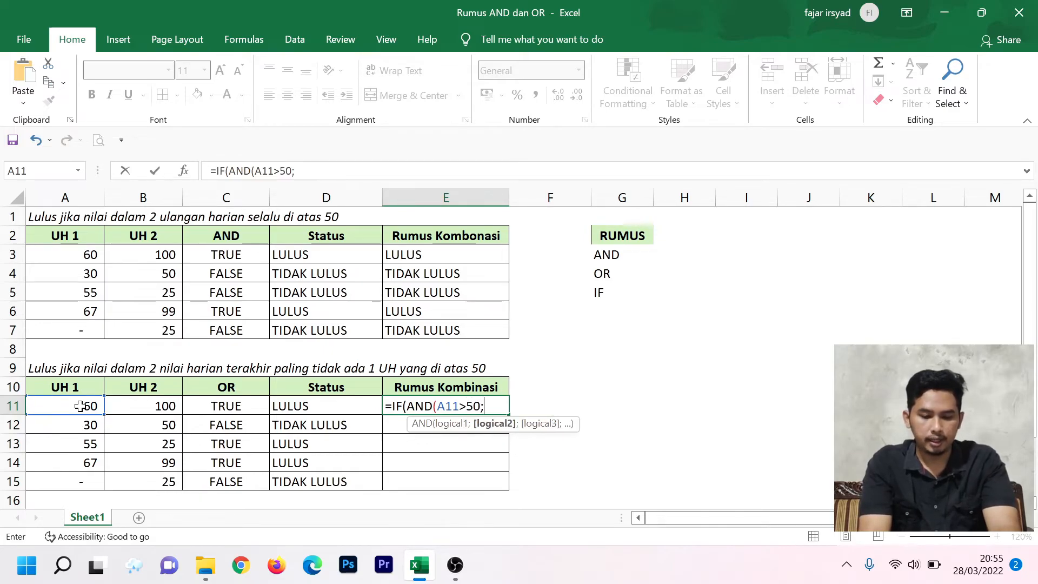
{"action": "left_click", "coordinate": [165, 407]}
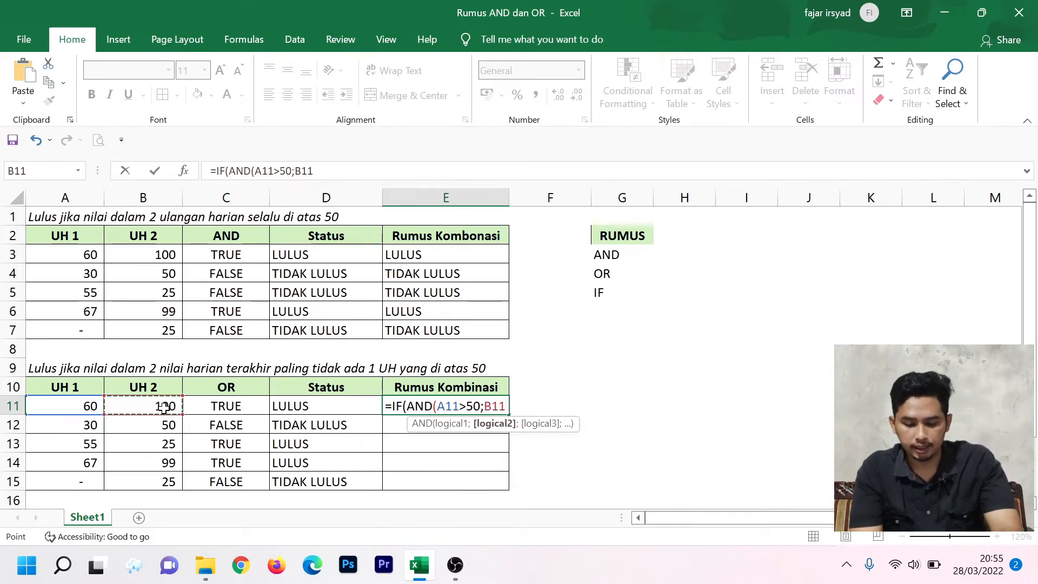
{"action": "type", "text": ">"}
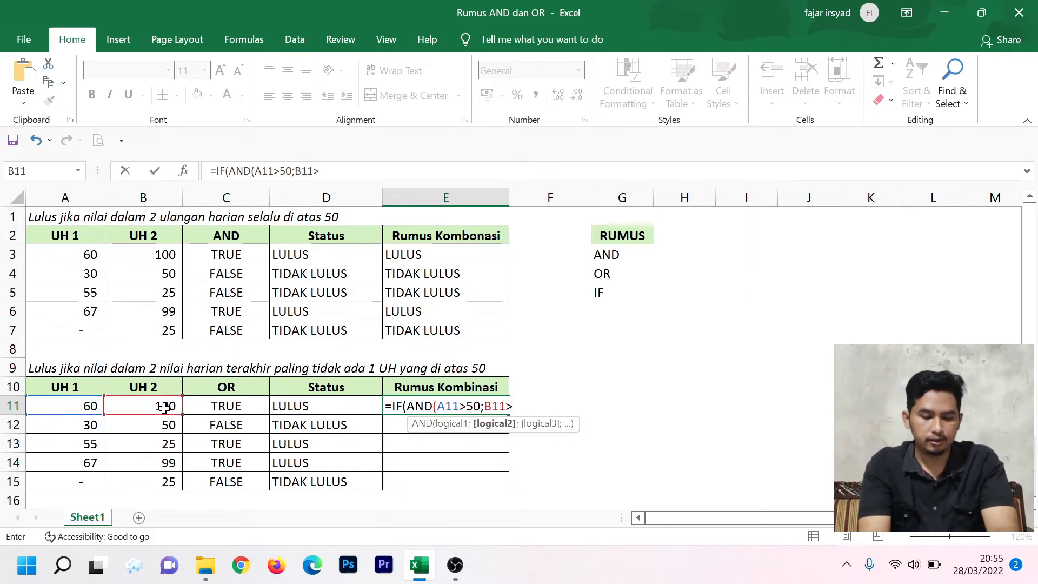
{"action": "type", "text": "50"}
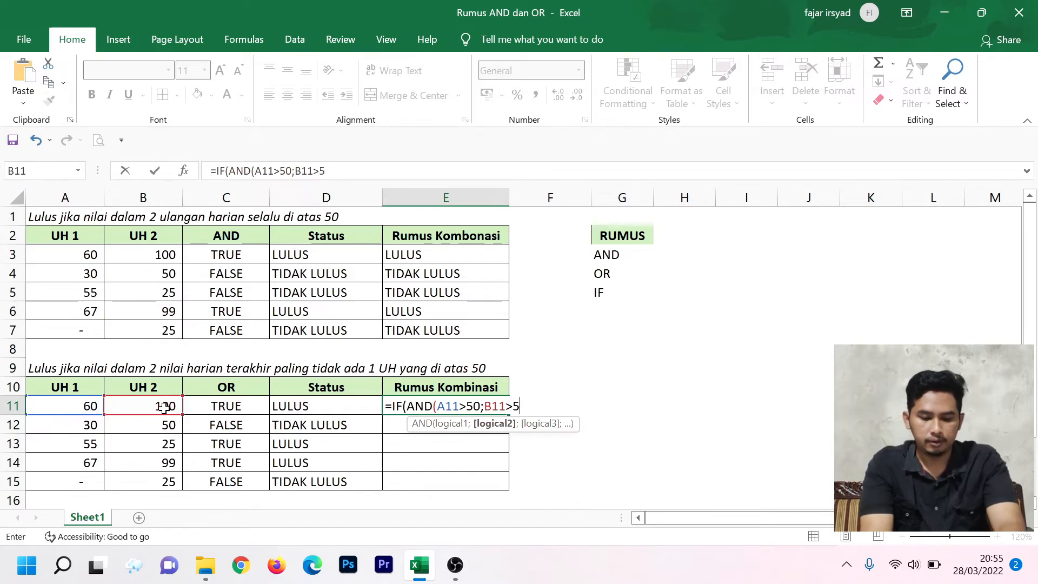
{"action": "type", "text": ");"}
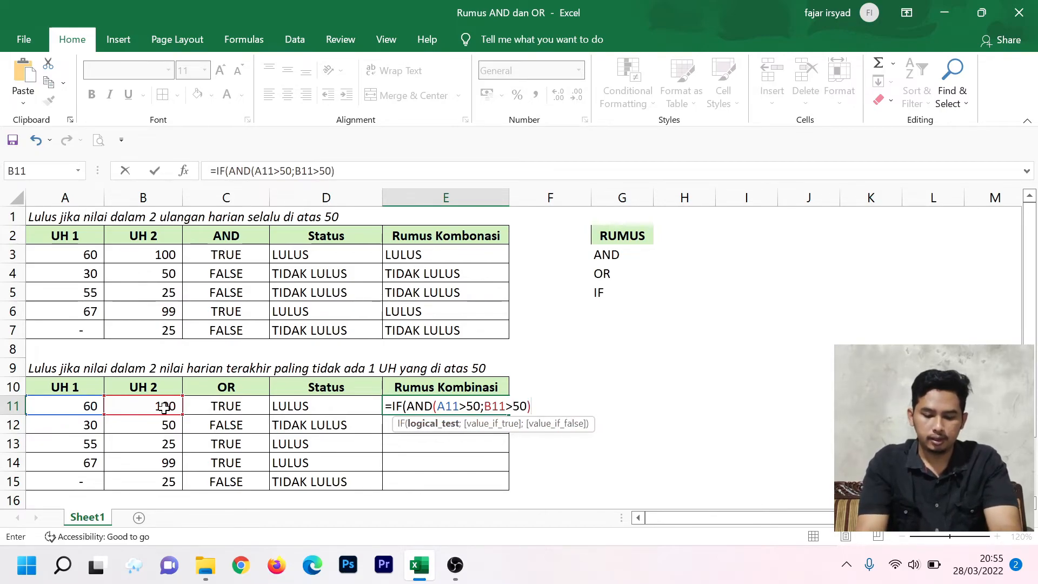
Complete E11's combined formula with the results "LULUS";"TIDAK LULUS") and enter it
{"action": "type", "text": "\""}
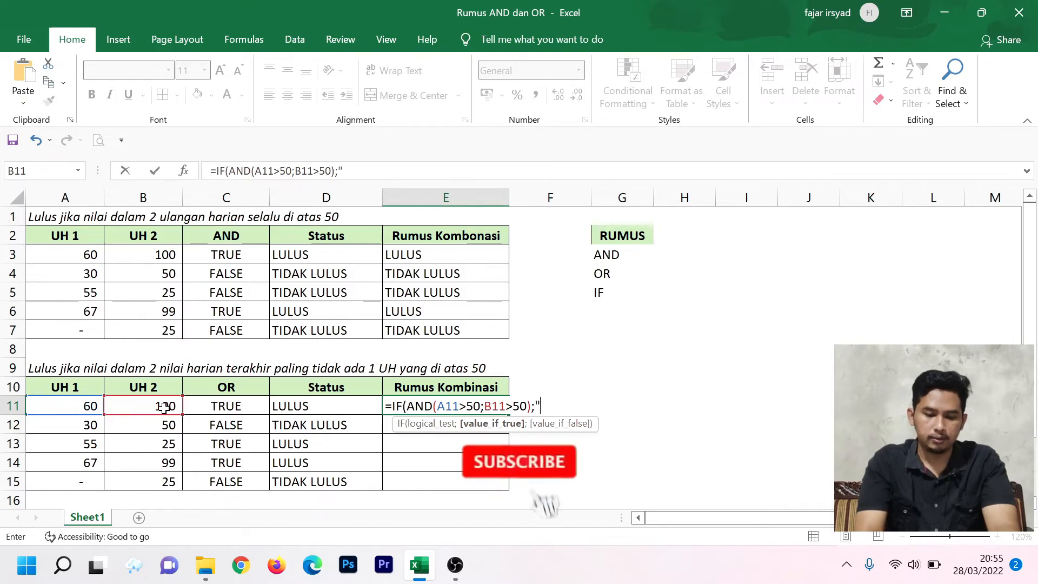
{"action": "type", "text": "LULU"}
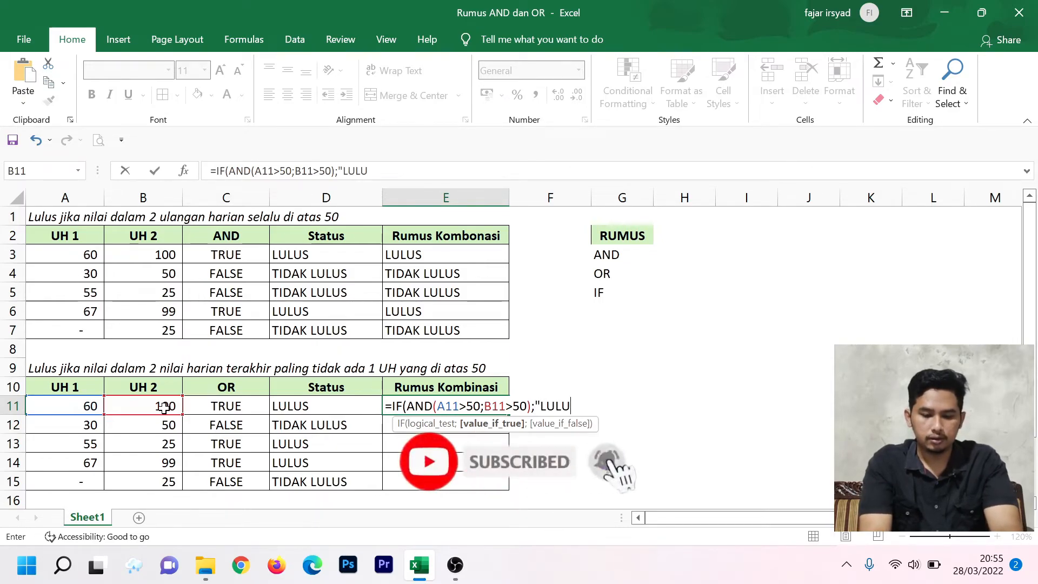
{"action": "type", "text": "S\";"}
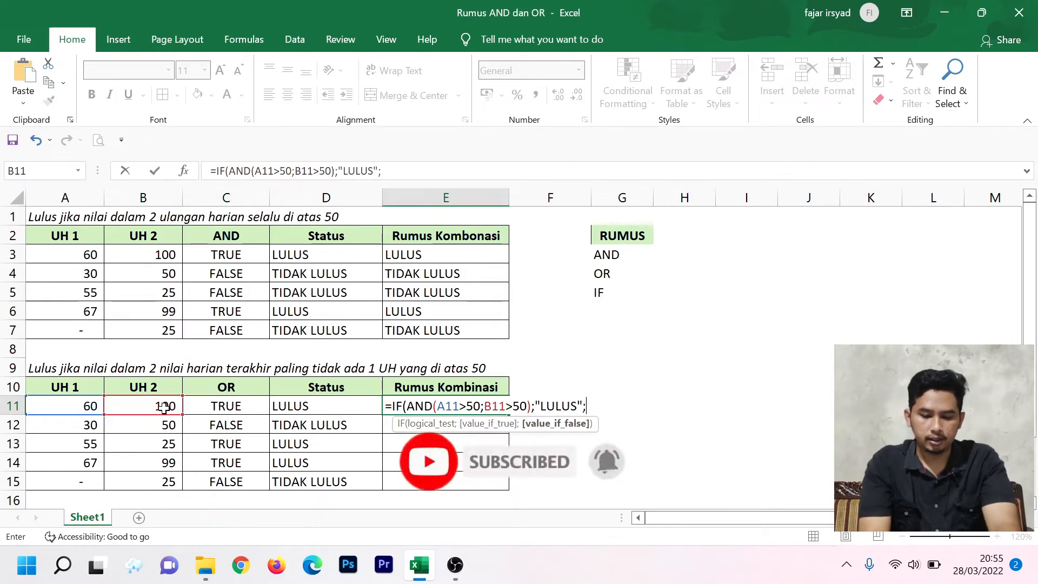
{"action": "type", "text": "\"T"}
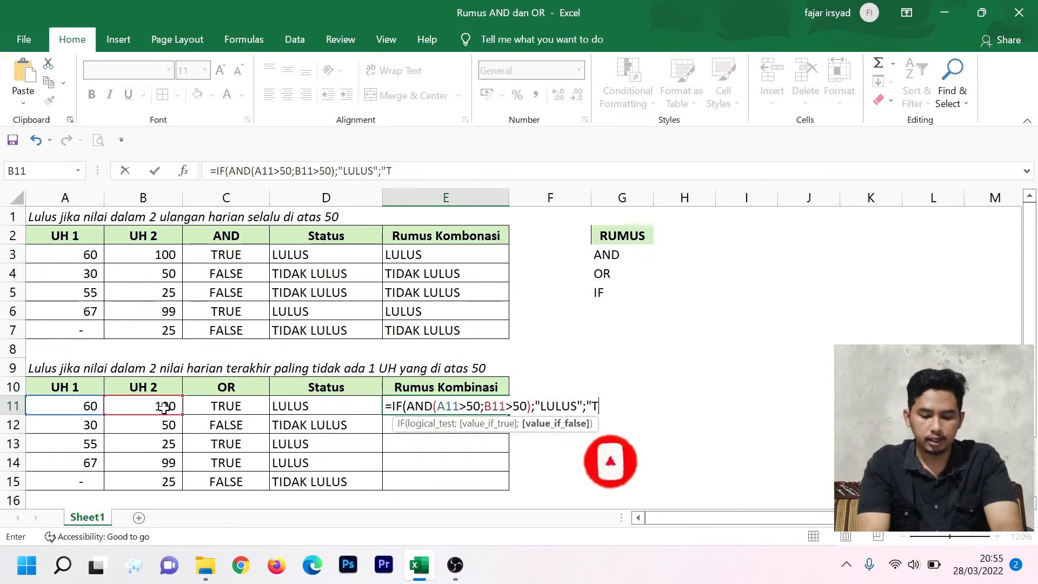
{"action": "type", "text": "IDAK LUL"}
{"action": "key", "text": "BackSpace"}
{"action": "key", "text": "BackSpace"}
{"action": "key", "text": "BackSpace"}
{"action": "type", "text": "LULUS"}
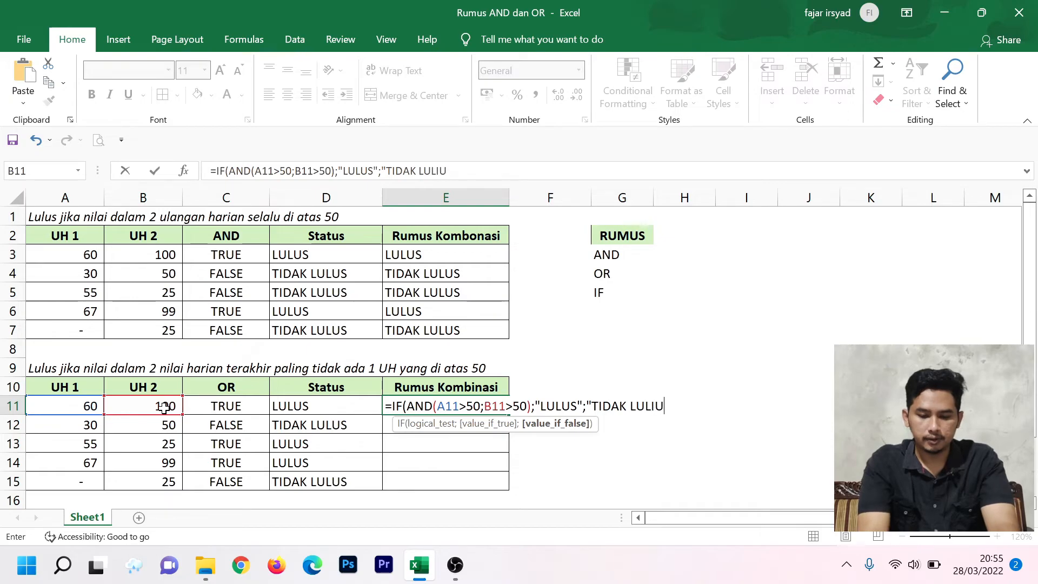
{"action": "key", "text": "BackSpace"}
{"action": "key", "text": "BackSpace"}
{"action": "type", "text": "US"}
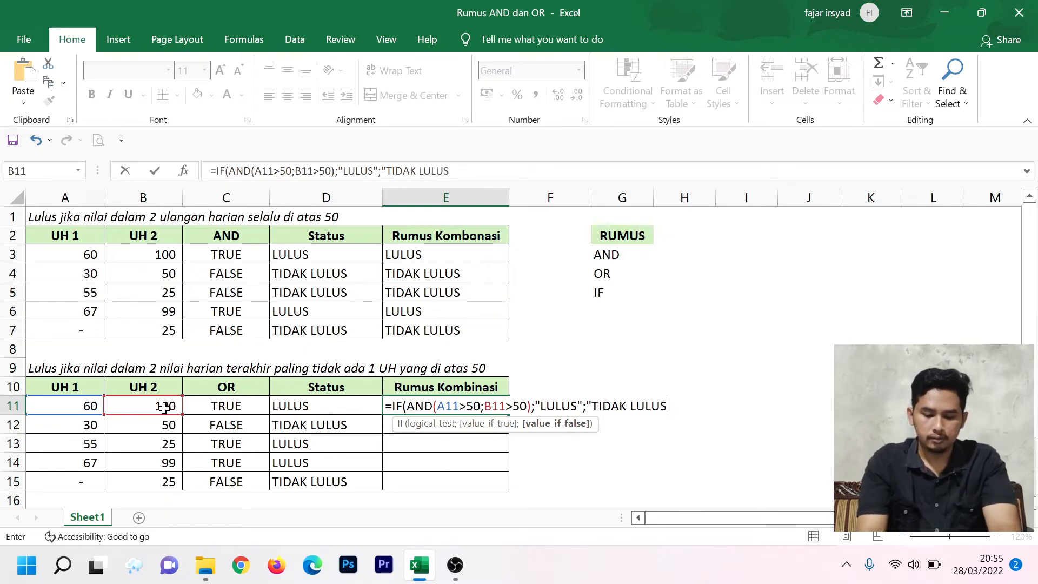
{"action": "type", "text": "\")"}
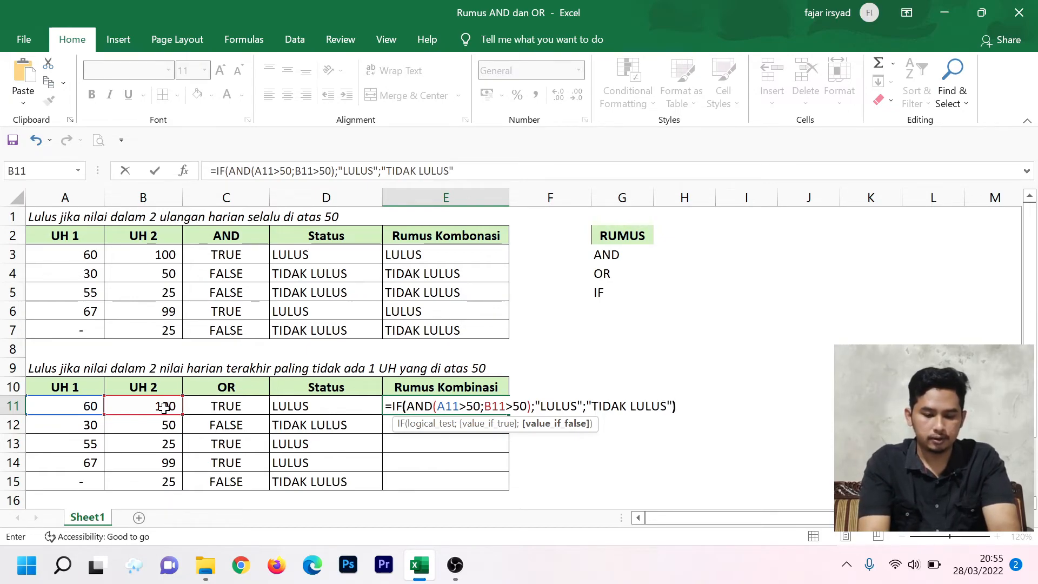
{"action": "key", "text": "Return"}
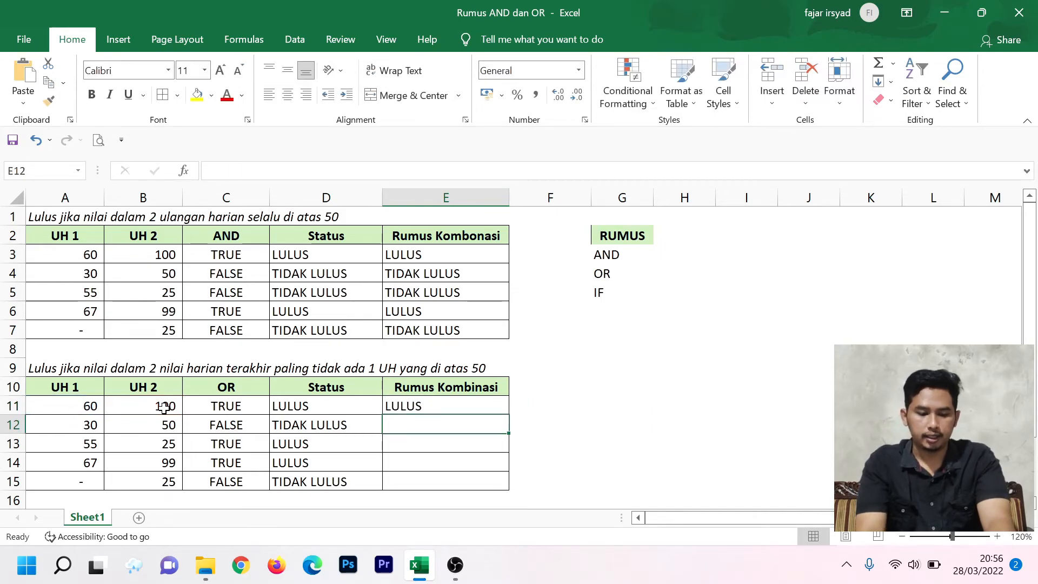
Copy E11's combined IF and AND formula down through E15
{"action": "left_click", "coordinate": [493, 405]}
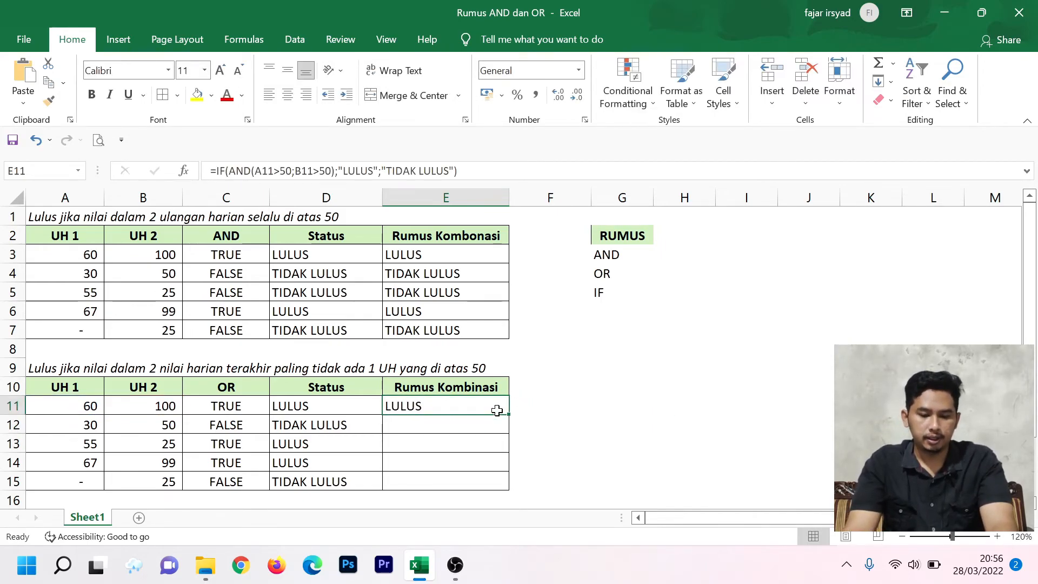
{"action": "left_click_drag", "start_coordinate": [509, 414], "coordinate": [507, 490]}
{"action": "left_click", "coordinate": [571, 424]}
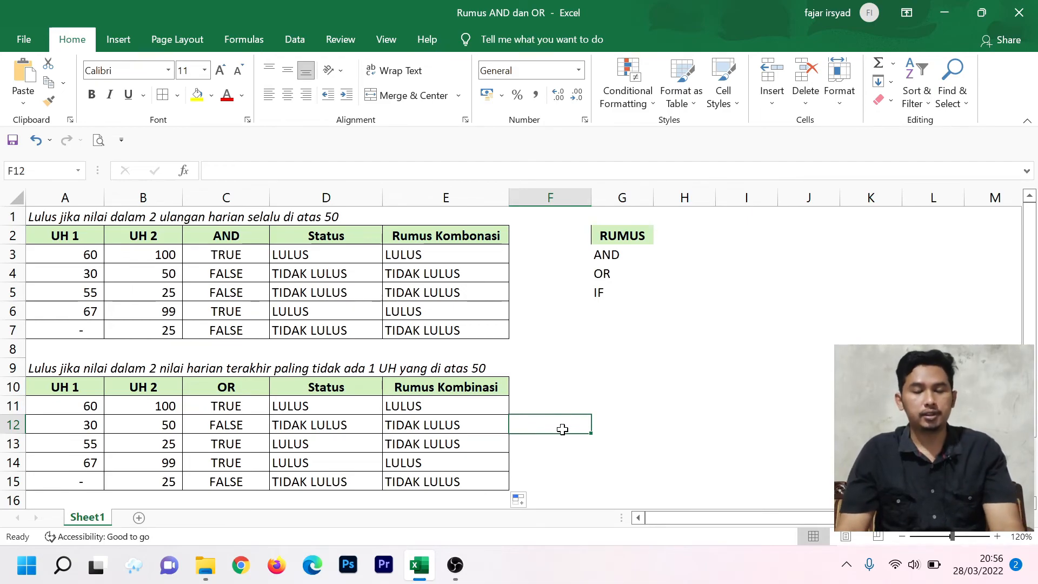
{"action": "left_click", "coordinate": [463, 346]}
{"action": "left_click", "coordinate": [378, 298]}
{"action": "left_click", "coordinate": [334, 279]}
{"action": "left_click", "coordinate": [600, 332]}
{"action": "left_click", "coordinate": [621, 388]}
{"action": "left_click", "coordinate": [568, 373]}
{"action": "left_click", "coordinate": [596, 329]}
{"action": "left_click", "coordinate": [607, 307]}
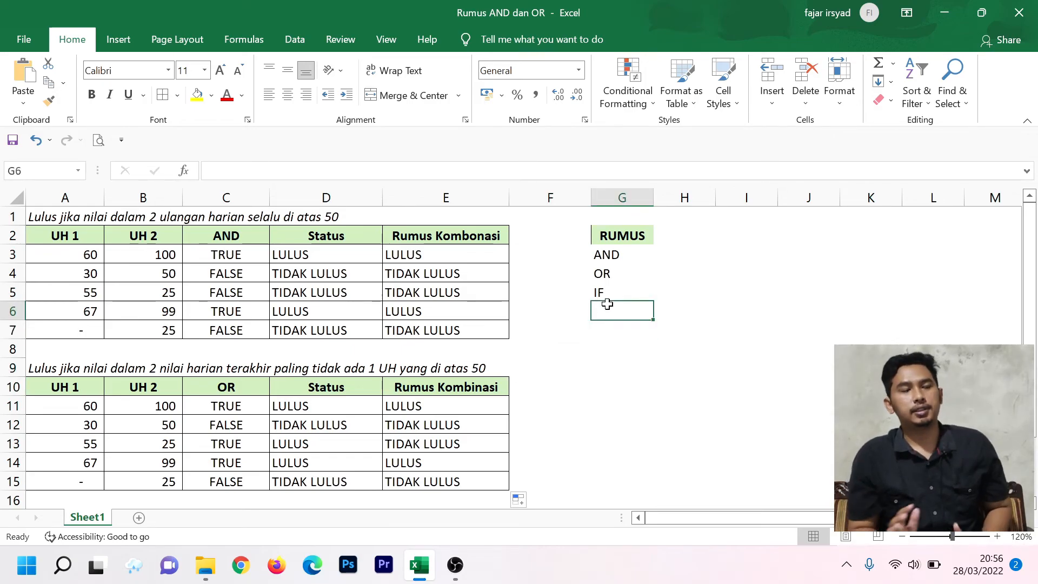